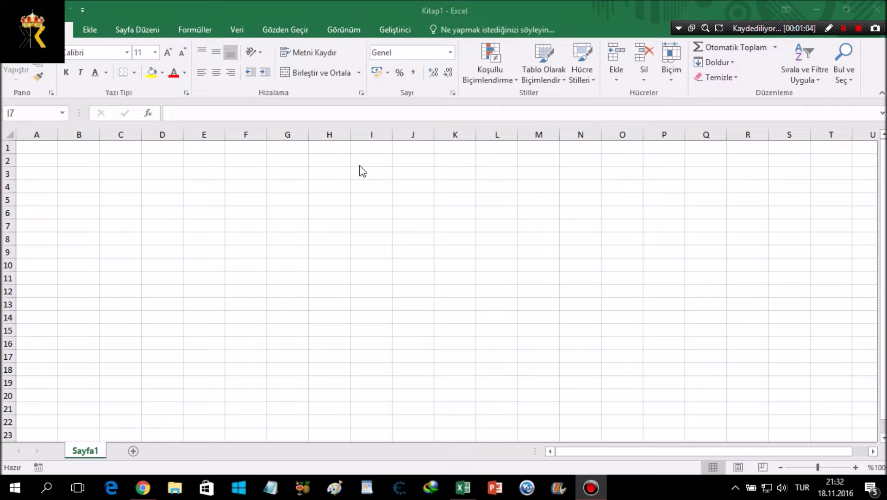
# Step: Enter the text 'KANALIN KRALI' in cell E6 of Sayfa1 and commit it
pyautogui.click(226, 181)
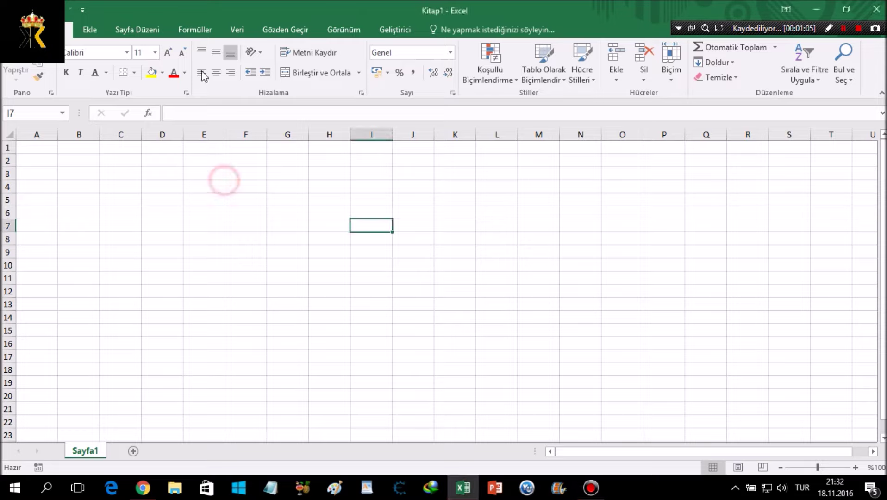
pyautogui.click(139, 212)
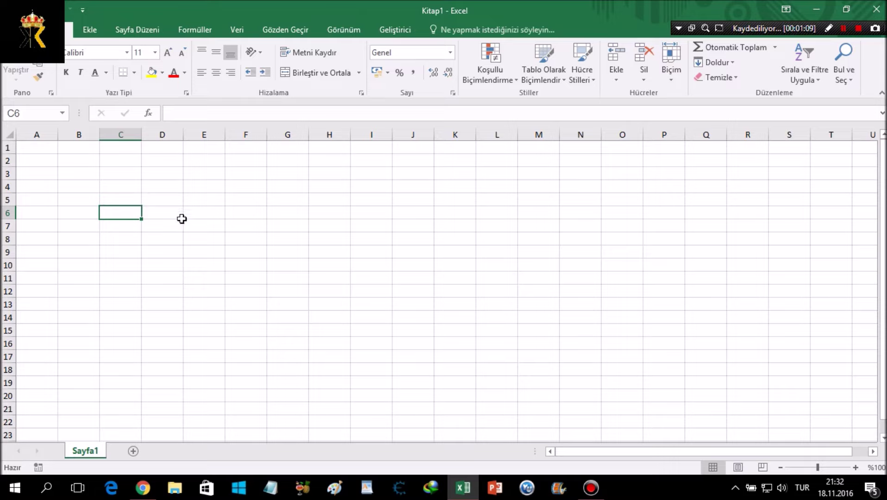
pyautogui.click(211, 211)
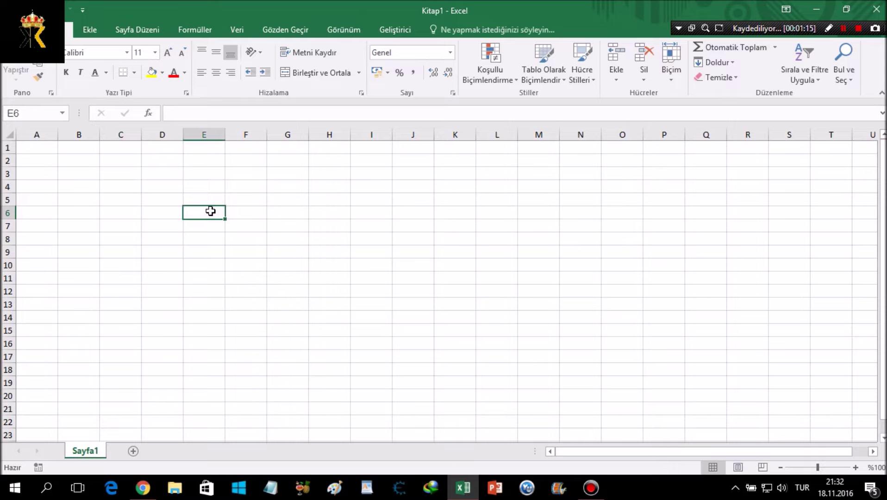
pyautogui.write('KANA')
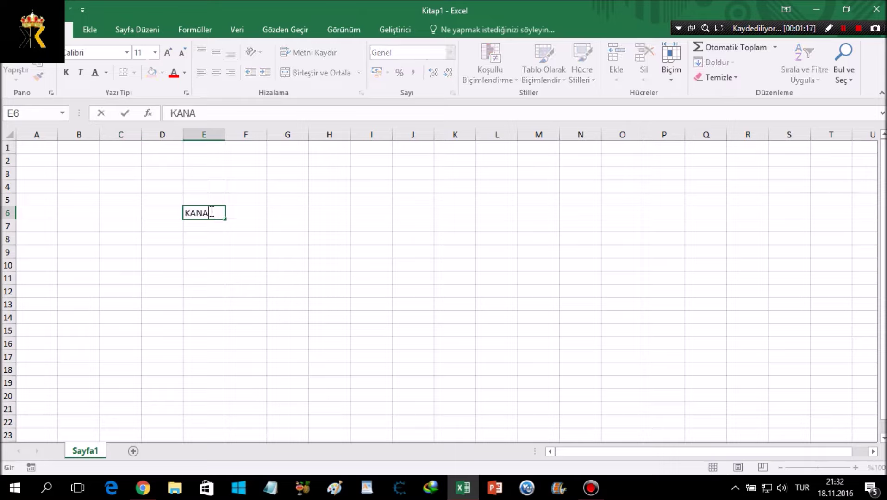
pyautogui.write('LIN KRALI')
pyautogui.click(400, 249)
pyautogui.click(199, 215)
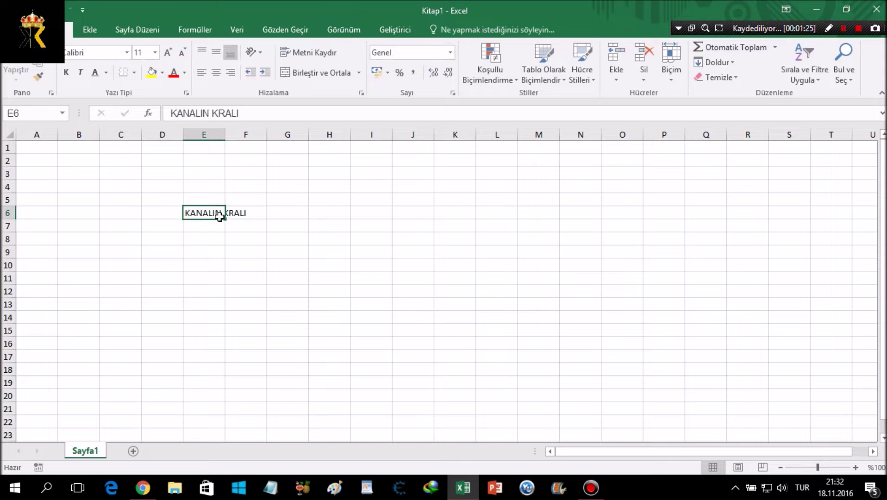
pyautogui.click(245, 213)
pyautogui.click(209, 212)
pyautogui.click(215, 157)
pyautogui.click(41, 203)
pyautogui.click(67, 163)
pyautogui.click(252, 303)
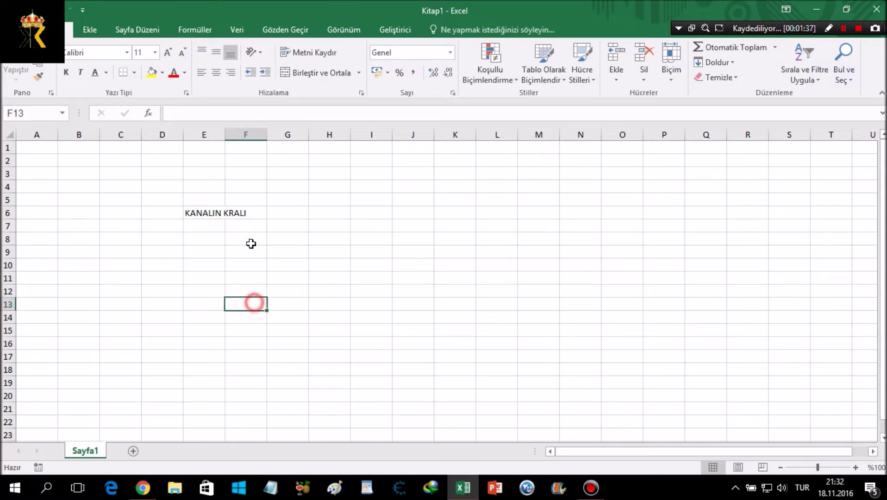
pyautogui.click(217, 215)
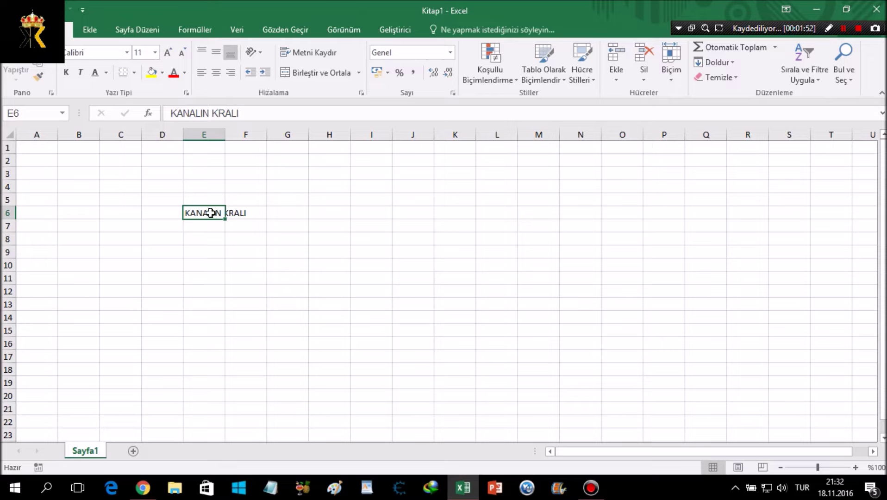
pyautogui.click(338, 211)
pyautogui.click(302, 188)
pyautogui.click(521, 257)
pyautogui.click(373, 340)
pyautogui.click(211, 316)
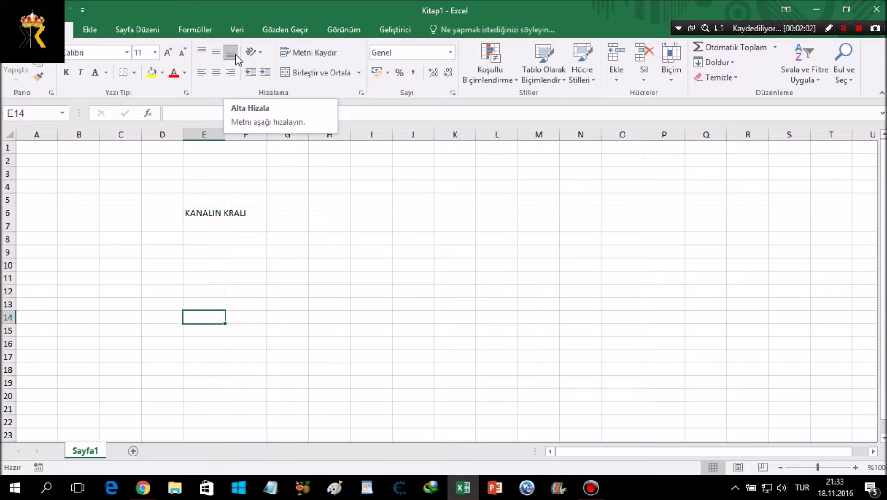
pyautogui.click(230, 73)
pyautogui.click(216, 72)
pyautogui.click(214, 53)
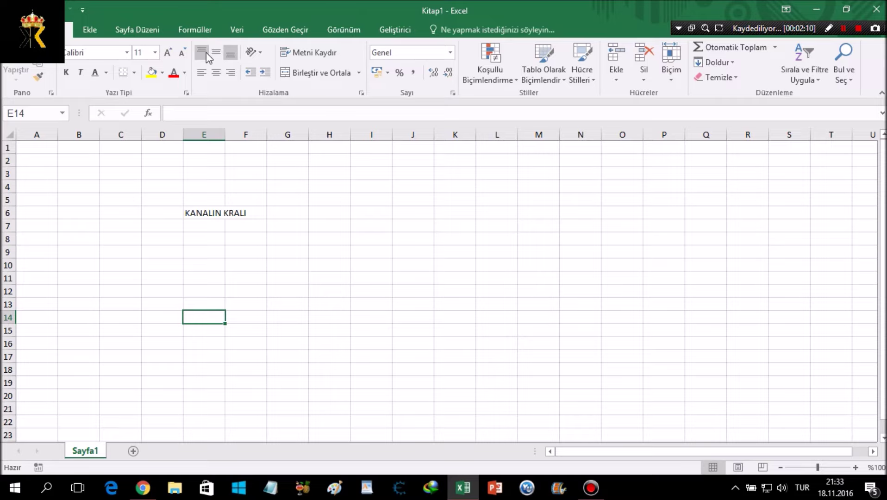
pyautogui.click(233, 73)
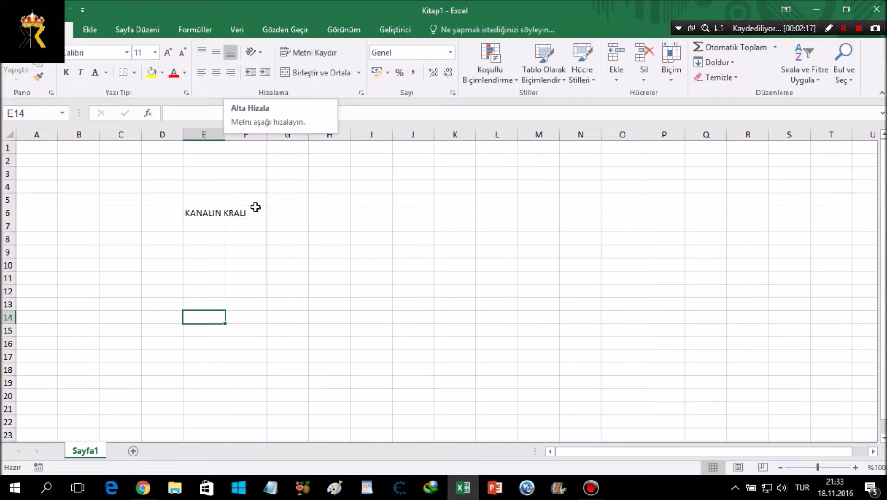
pyautogui.click(298, 224)
# Step: Select E6:I9 and merge it into one centred cell holding KANALIN KRALI
pyautogui.moveTo(210, 213); pyautogui.dragTo(343, 245)
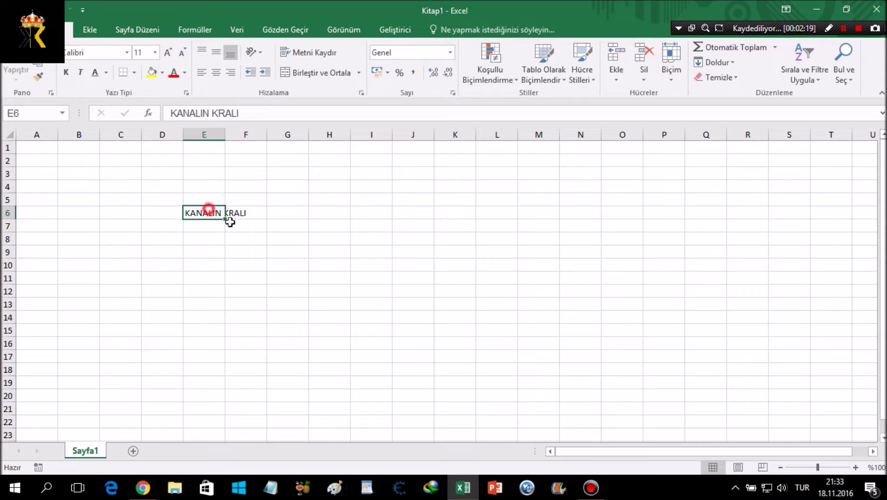
pyautogui.moveTo(344, 245); pyautogui.dragTo(376, 253)
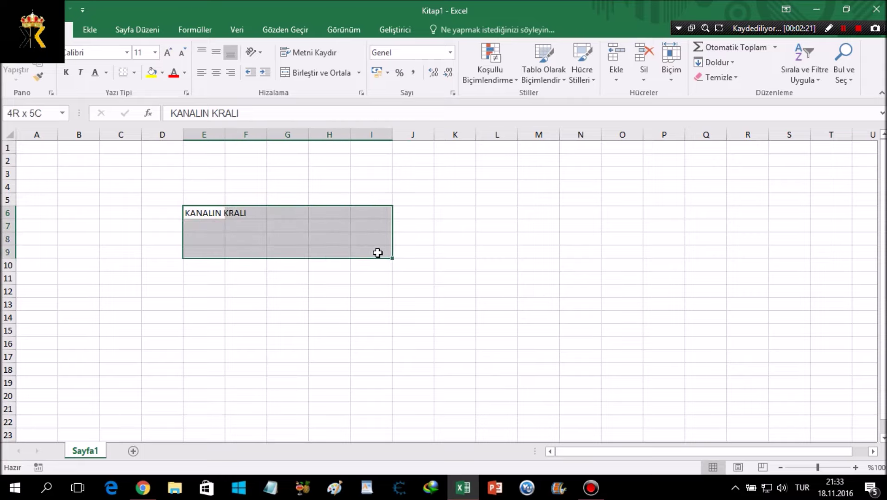
pyautogui.click(317, 80)
pyautogui.click(469, 237)
pyautogui.click(319, 218)
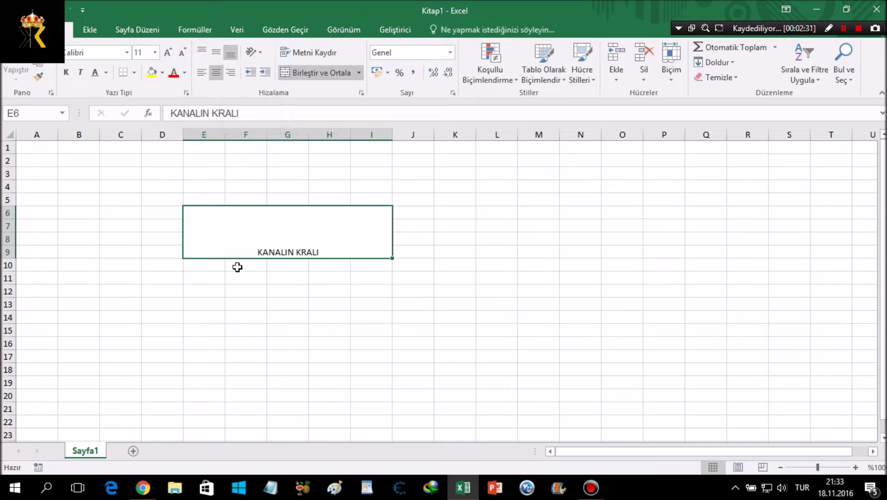
# Step: Align the merged KANALIN KRALI text to the vertical middle and the left
pyautogui.click(372, 320)
pyautogui.click(301, 239)
pyautogui.click(214, 52)
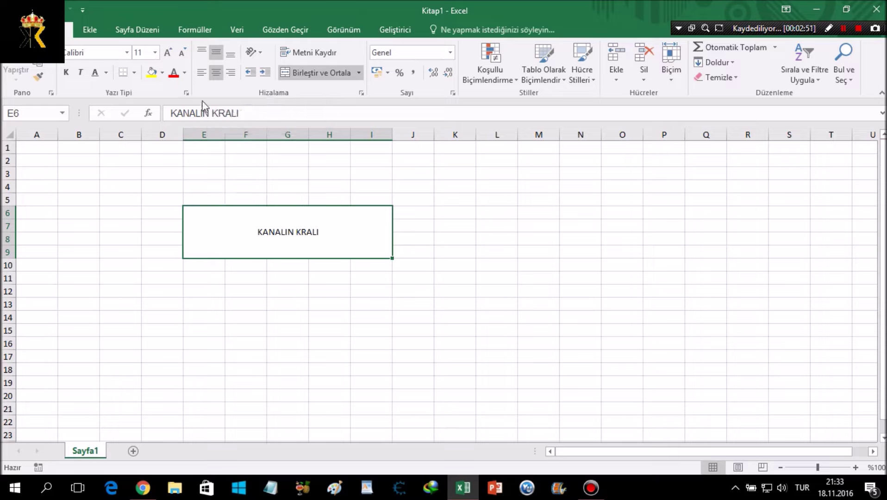
pyautogui.click(201, 73)
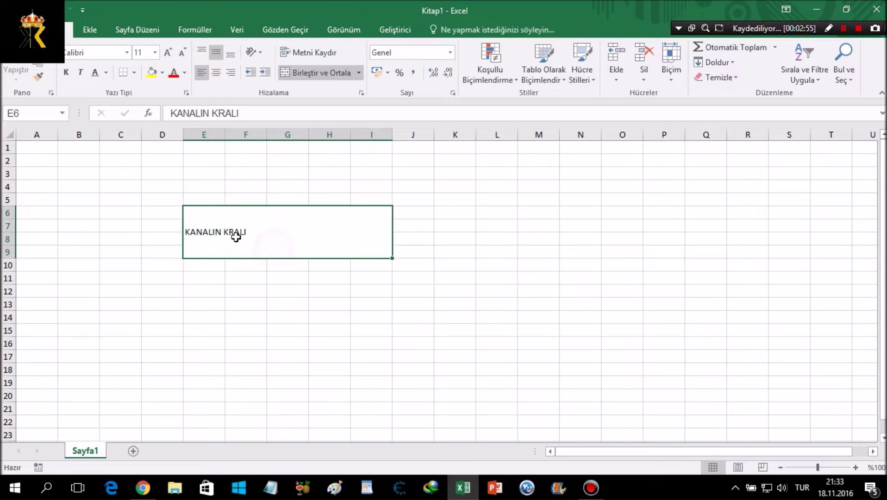
# Step: Unmerge the E6:I9 block and widen column E to fit KANALIN KRALI
pyautogui.click(328, 72)
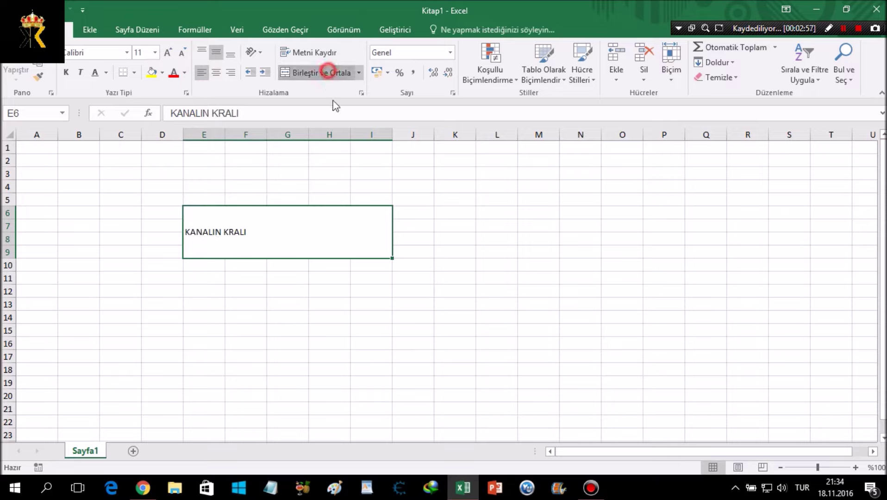
pyautogui.click(200, 214)
pyautogui.moveTo(225, 135); pyautogui.dragTo(389, 135)
# Step: Fill KANALIN KRALI down from E6 to E17 and centre those cells
pyautogui.click(360, 250)
pyautogui.click(225, 213)
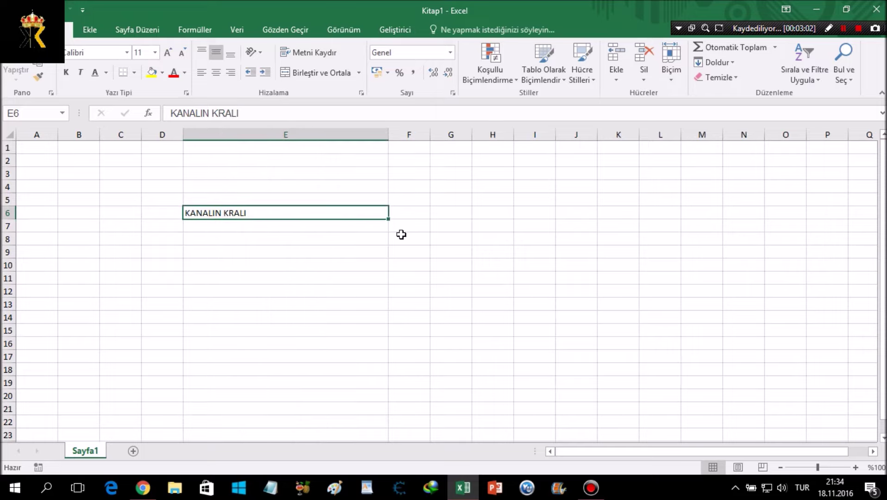
pyautogui.moveTo(388, 218); pyautogui.dragTo(388, 359)
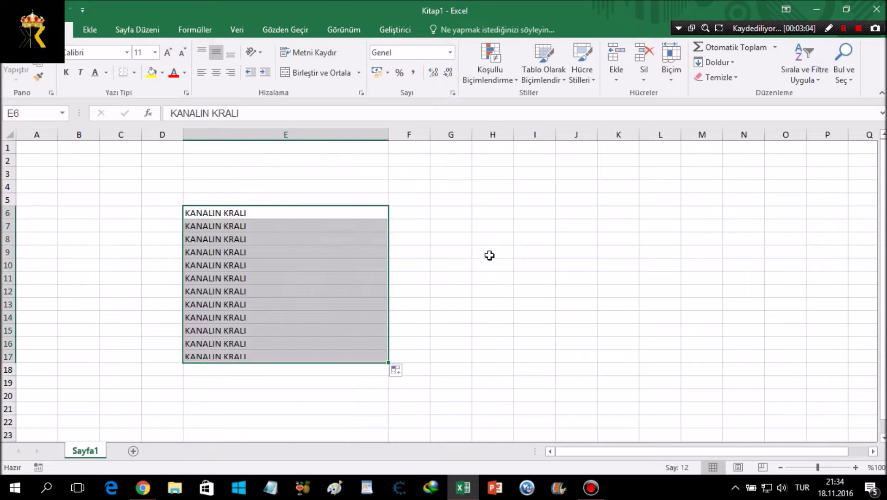
pyautogui.click(303, 302)
pyautogui.moveTo(298, 213); pyautogui.dragTo(308, 357)
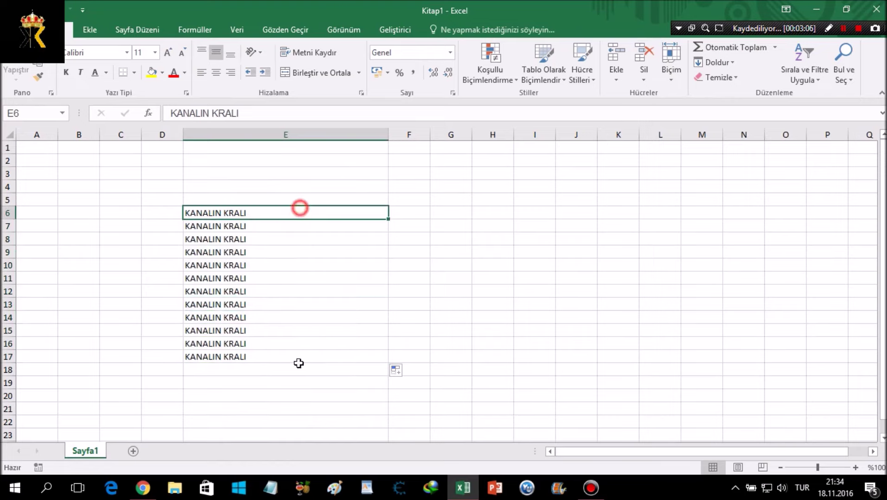
pyautogui.click(216, 73)
pyautogui.click(263, 254)
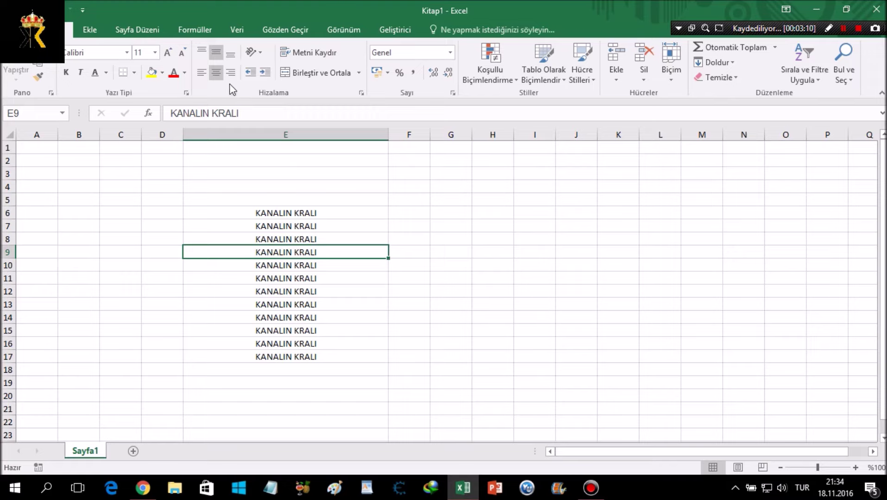
pyautogui.moveTo(277, 213); pyautogui.dragTo(288, 352)
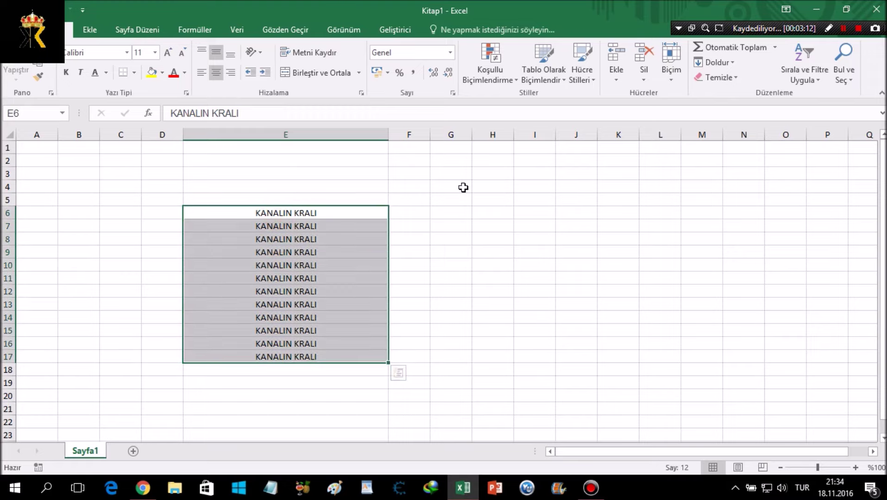
pyautogui.click(449, 213)
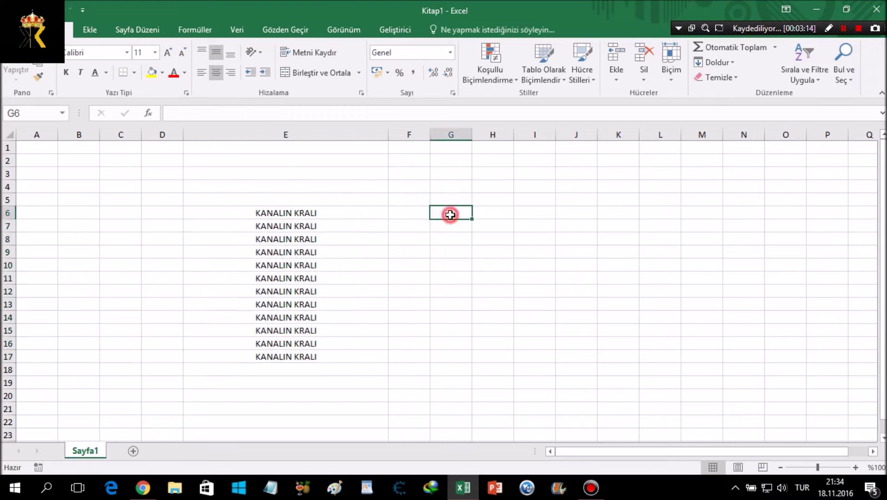
# Step: Enter the starting values 10, 20, 30 and 40 in G6 to G9
pyautogui.write('10')
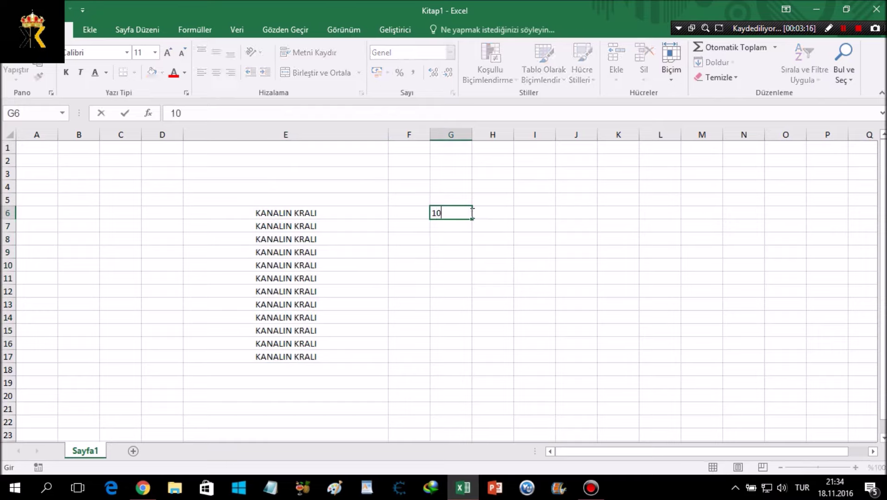
pyautogui.press('Return')
pyautogui.write('20')
pyautogui.press('Return')
pyautogui.write('30')
pyautogui.press('Return')
pyautogui.write('40')
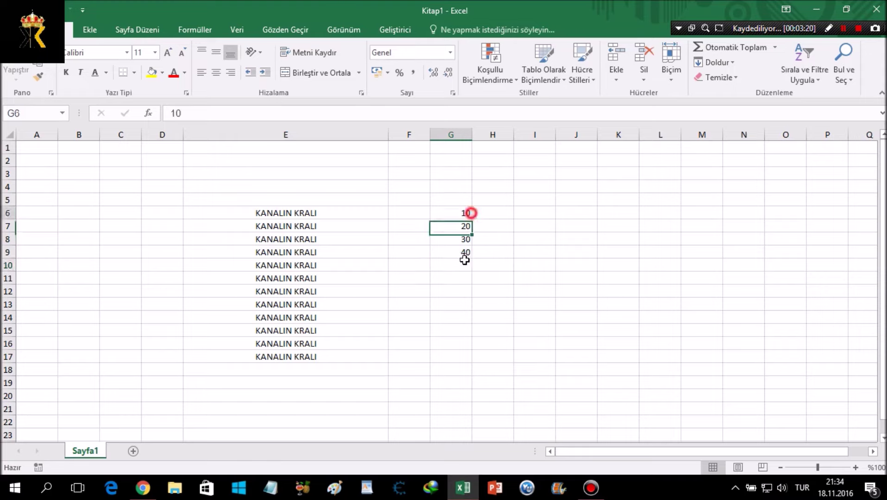
# Step: Extend the number series down to 120 in G17 with the fill handle
pyautogui.moveTo(471, 213); pyautogui.dragTo(469, 260)
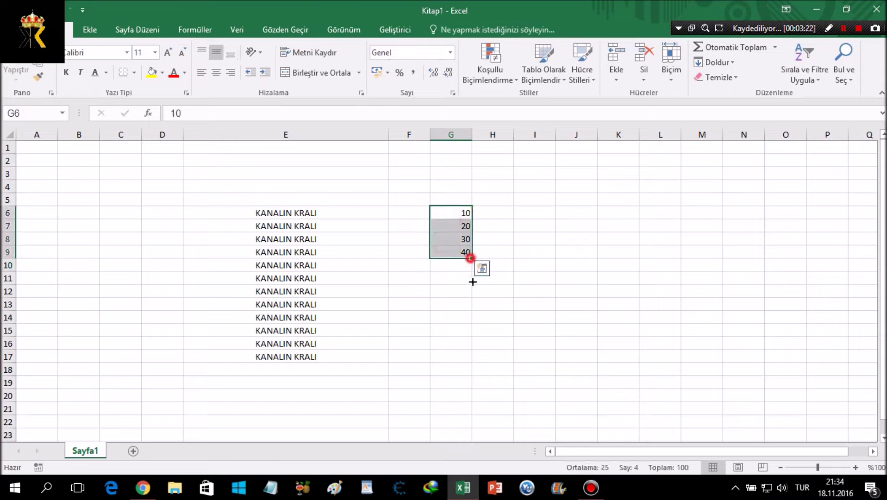
pyautogui.moveTo(471, 258); pyautogui.dragTo(537, 354)
pyautogui.click(618, 330)
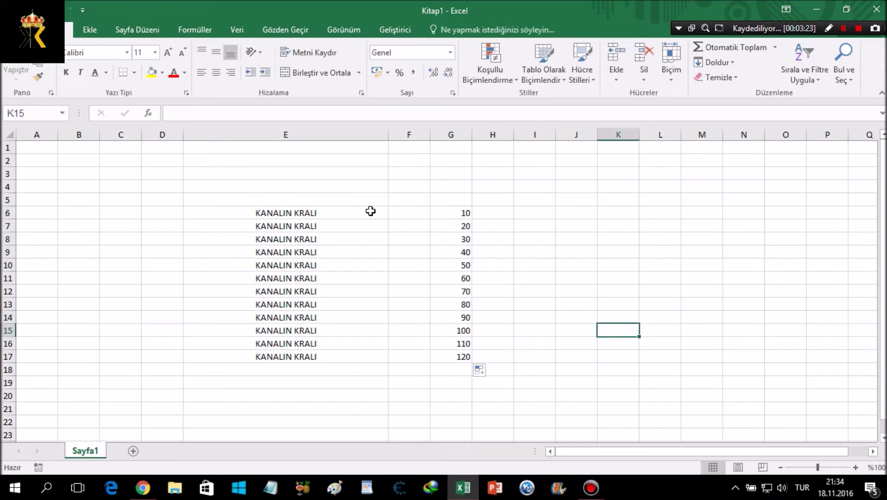
# Step: Right-align the numbers in G6:G17, then top-align cell F5
pyautogui.moveTo(459, 210); pyautogui.dragTo(462, 354)
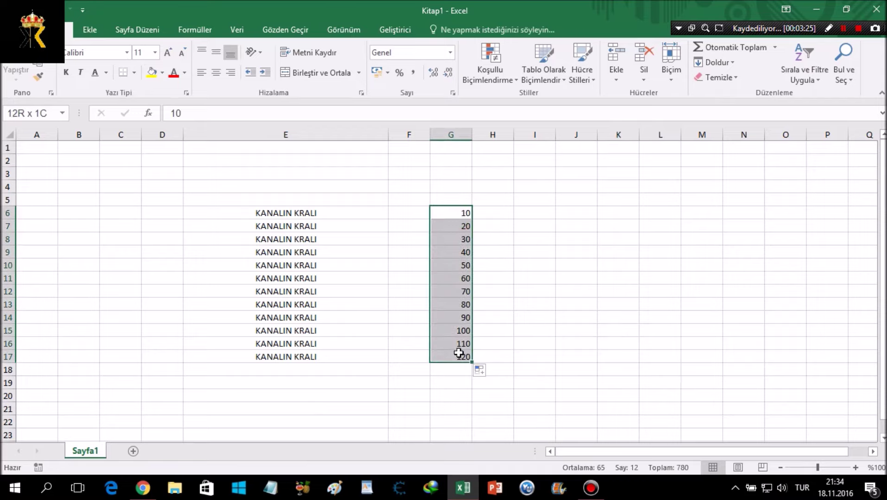
pyautogui.click(216, 73)
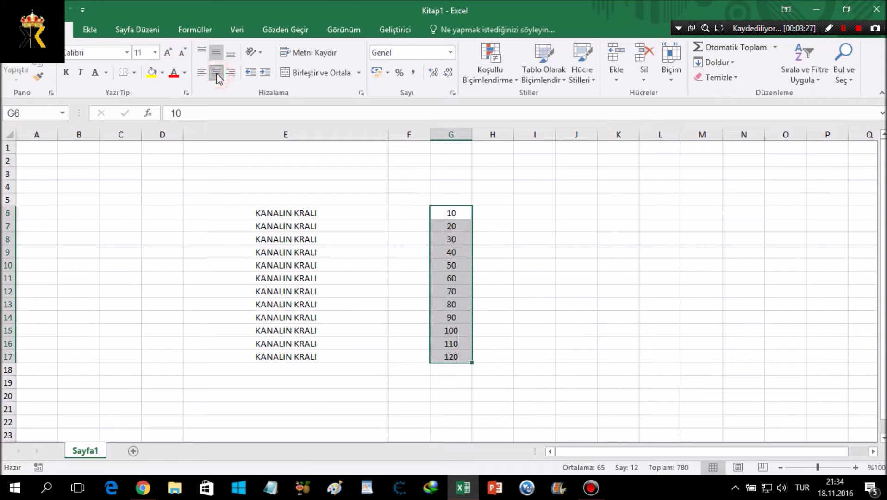
pyautogui.click(202, 73)
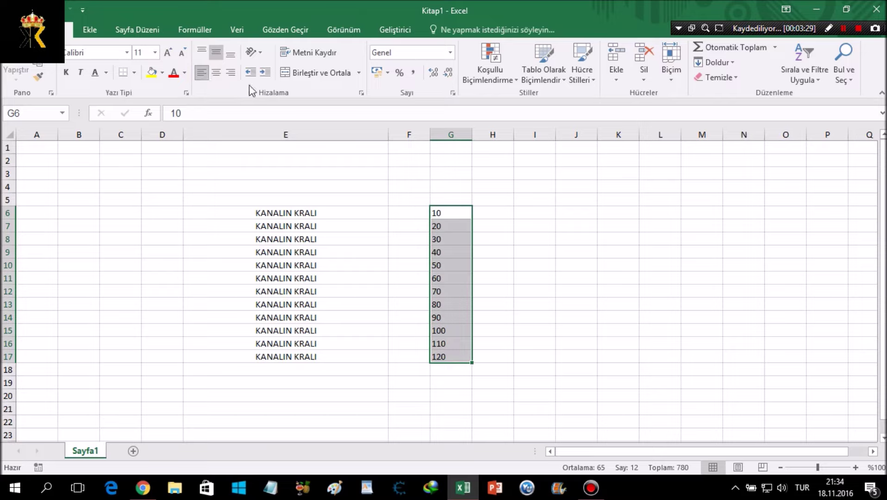
pyautogui.click(230, 72)
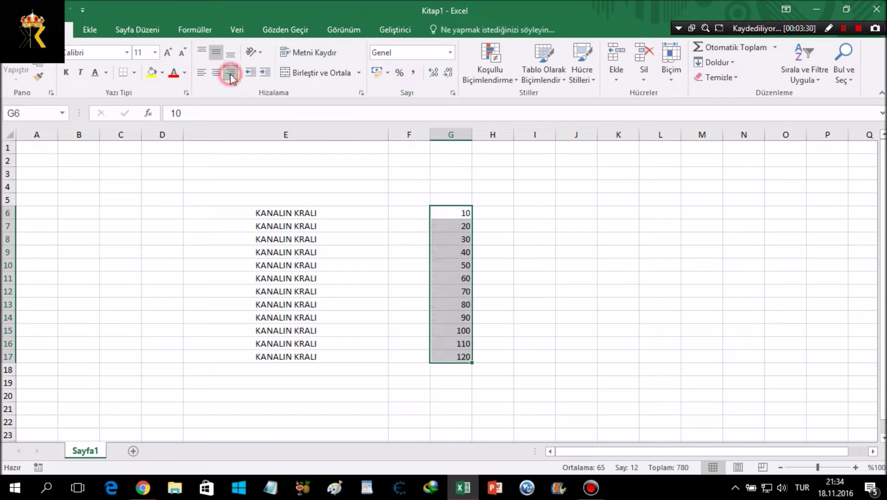
pyautogui.click(409, 199)
pyautogui.click(201, 53)
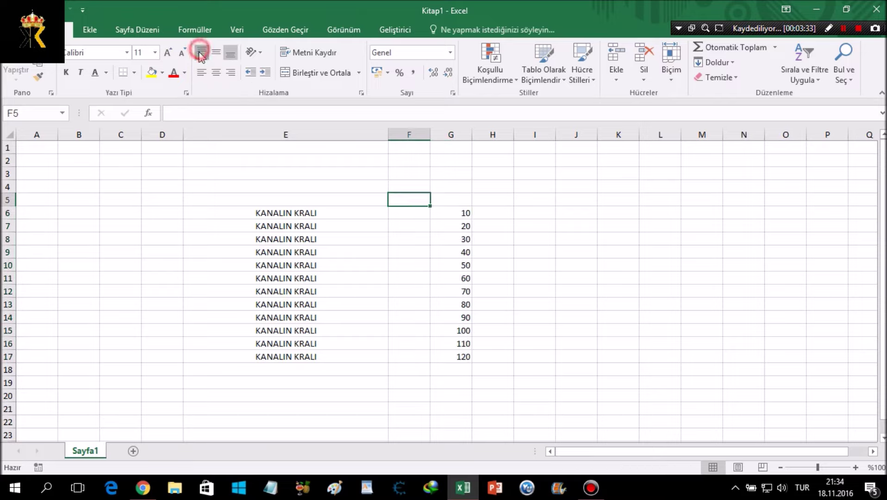
# Step: Centre and bottom-align the KANALIN KRALI entries in E6:E18
pyautogui.moveTo(262, 214); pyautogui.dragTo(291, 367)
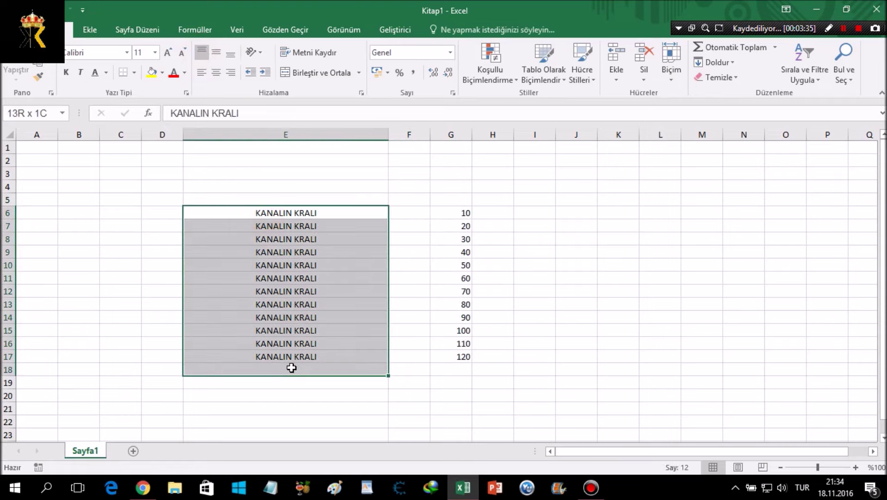
pyautogui.click(216, 72)
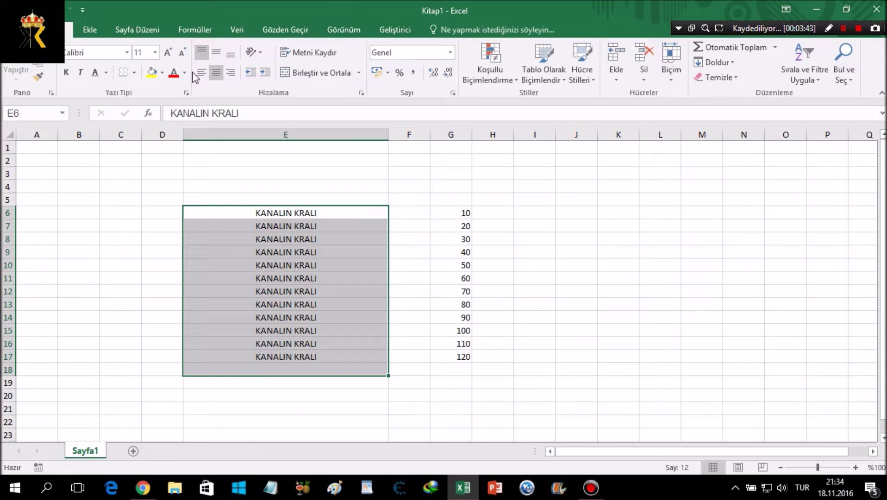
pyautogui.click(231, 54)
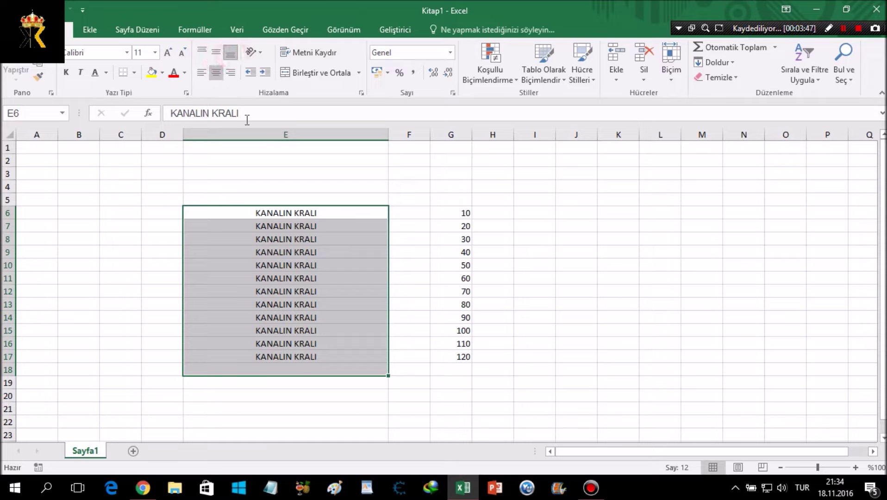
# Step: Merge E4:E6 into one centred cell and leave its text bottom-aligned
pyautogui.click(310, 212)
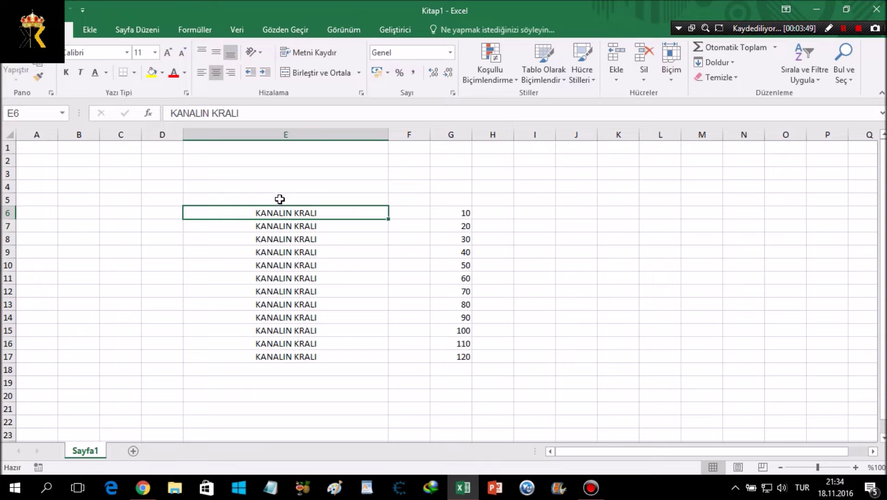
pyautogui.moveTo(281, 183); pyautogui.dragTo(286, 212)
pyautogui.click(321, 73)
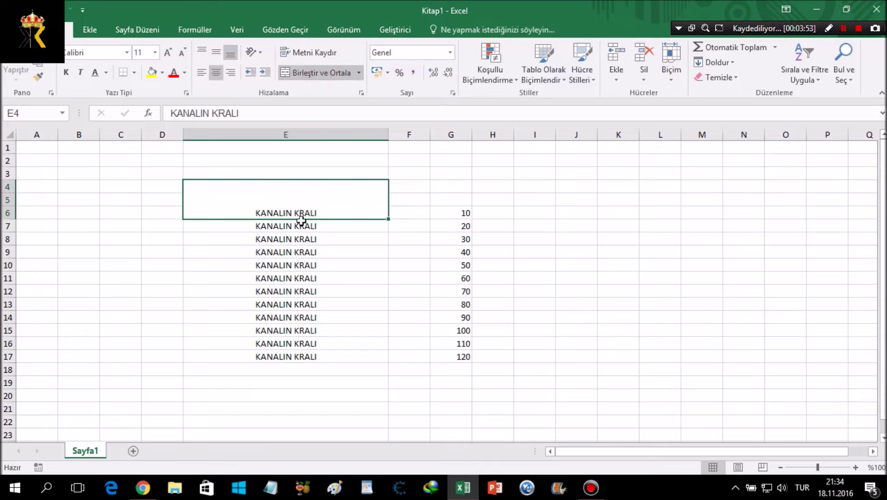
pyautogui.click(201, 51)
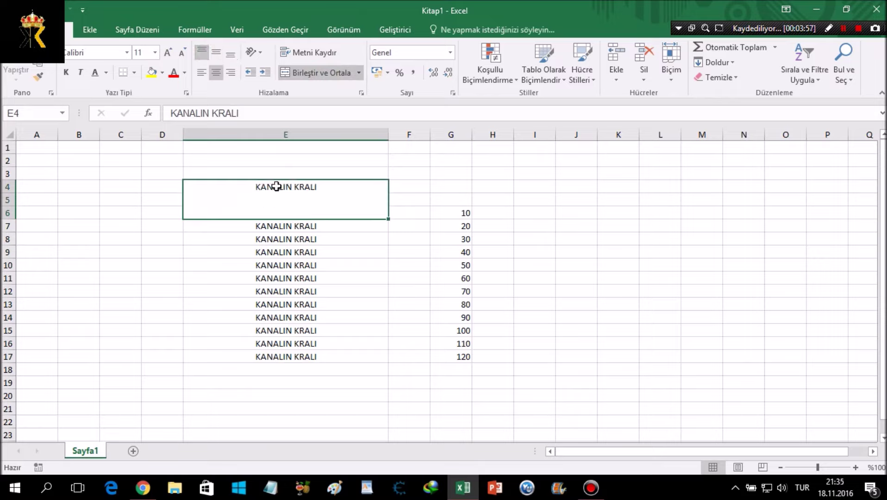
pyautogui.click(215, 51)
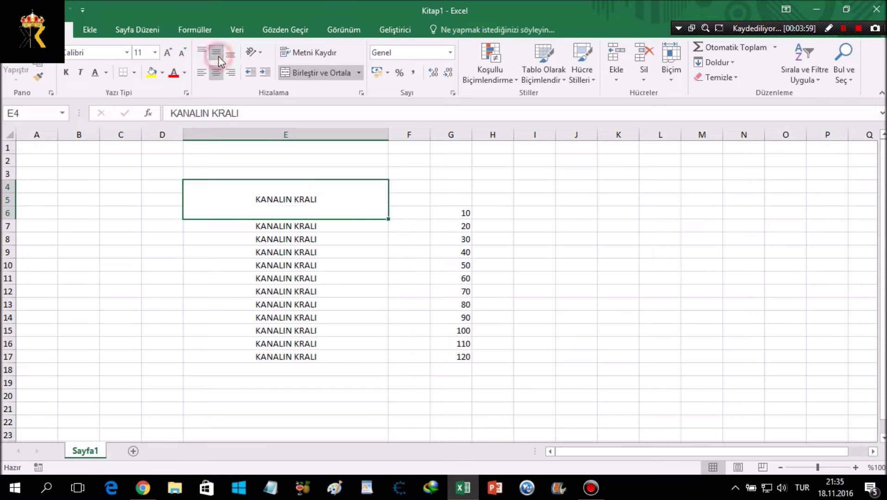
pyautogui.click(227, 58)
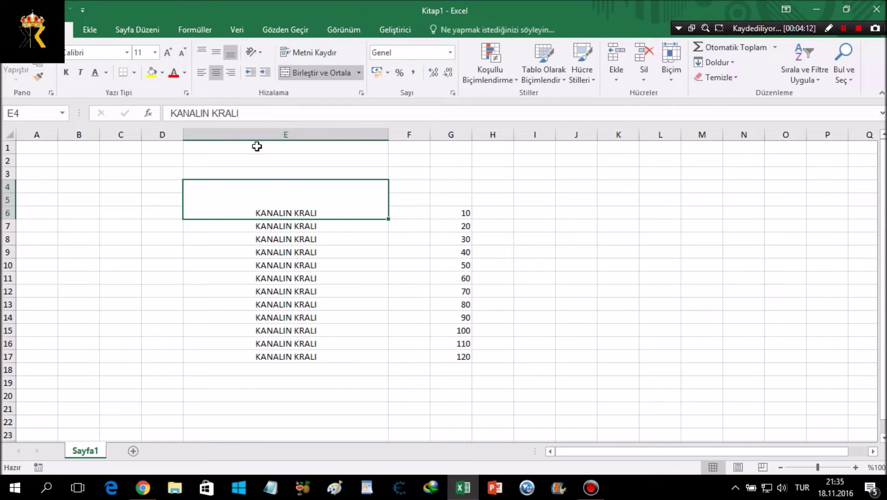
pyautogui.click(363, 213)
pyautogui.click(548, 202)
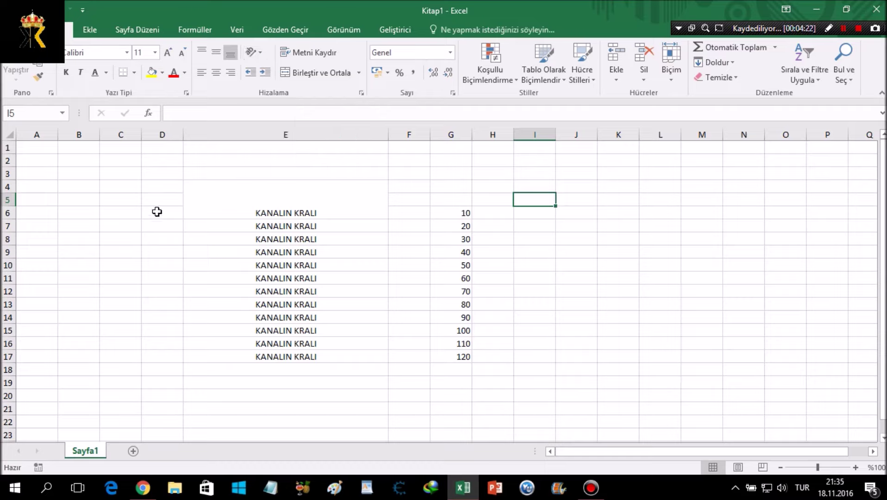
pyautogui.click(157, 233)
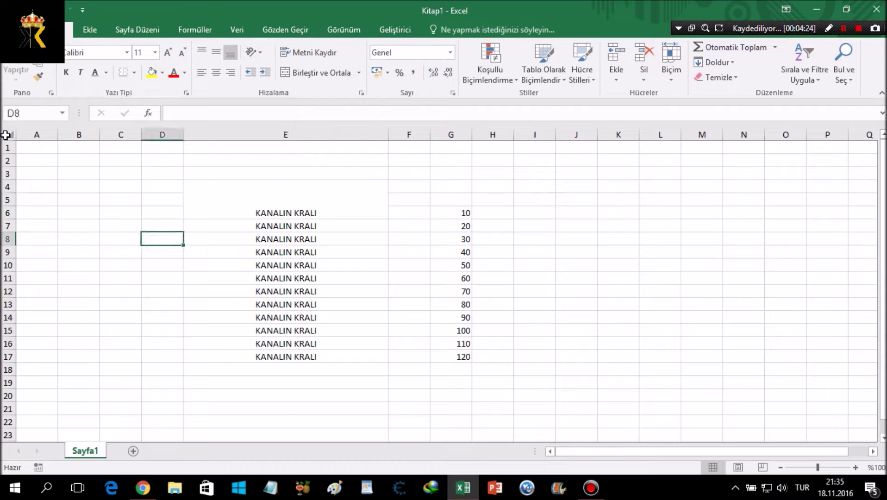
# Step: Select the whole sheet and delete all of its contents
pyautogui.click(5, 135)
pyautogui.rightClick(6, 135)
pyautogui.click(40, 256)
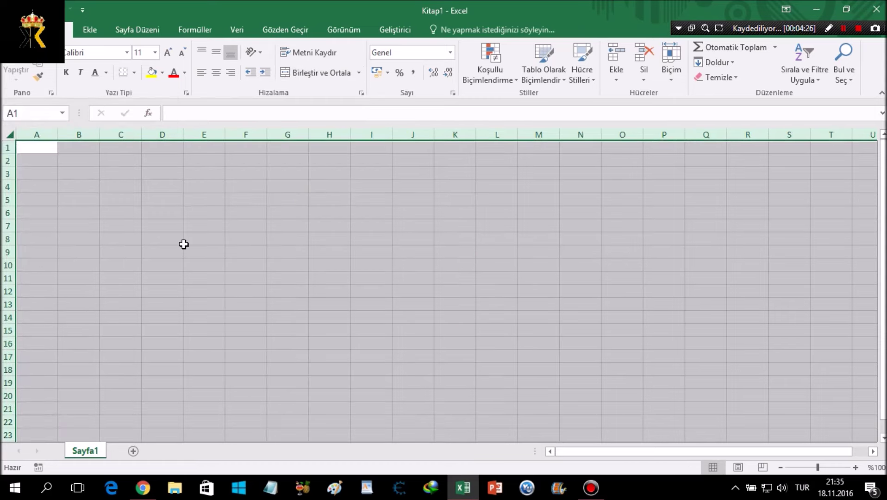
pyautogui.click(185, 242)
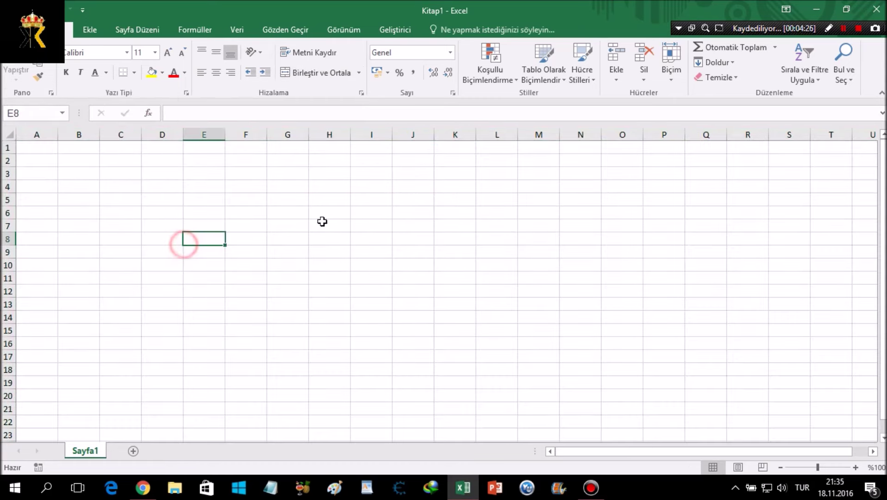
# Step: Merge the range B2:F22 into one large empty cell
pyautogui.click(93, 163)
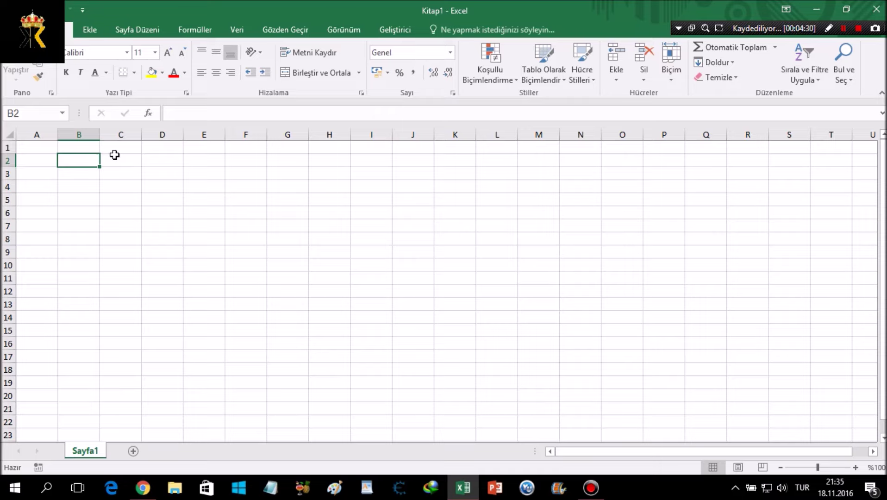
pyautogui.moveTo(136, 172); pyautogui.dragTo(326, 400)
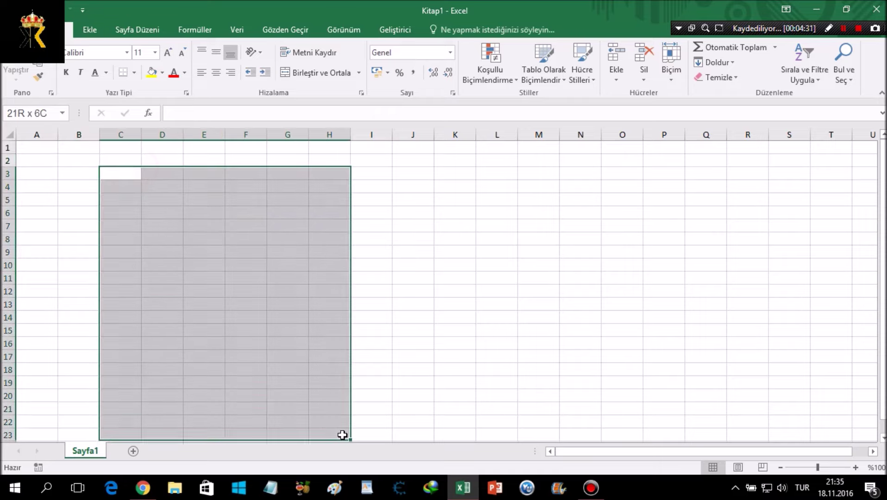
pyautogui.moveTo(65, 164)
pyautogui.mouseDown()
pyautogui.moveTo(270, 419)
pyautogui.moveTo(259, 419)
pyautogui.mouseUp()
pyautogui.click(296, 72)
pyautogui.click(445, 216)
pyautogui.click(214, 238)
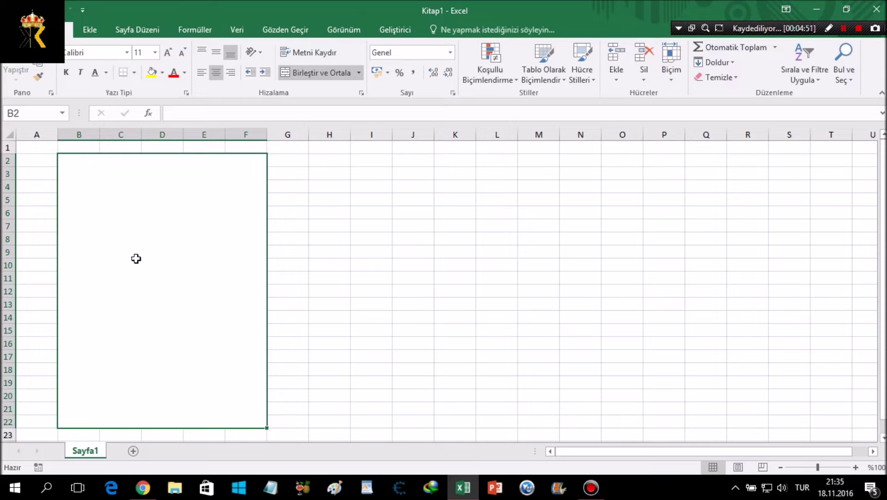
# Step: Type ÖRNEKTİR into the merged B2:F22 cell and commit it
pyautogui.write('ÖRNEKTİR')
pyautogui.click(483, 291)
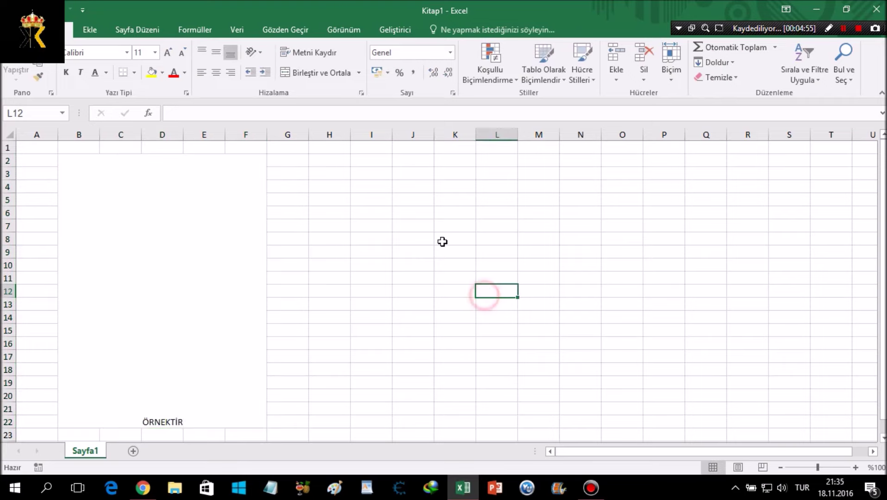
pyautogui.click(236, 388)
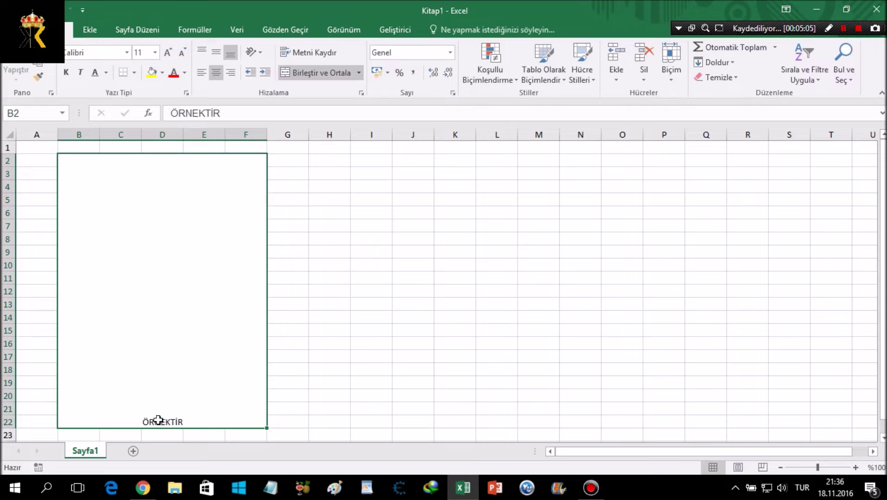
# Step: Middle-align ÖRNEKTİR vertically within the merged B2:F22 block
pyautogui.click(333, 342)
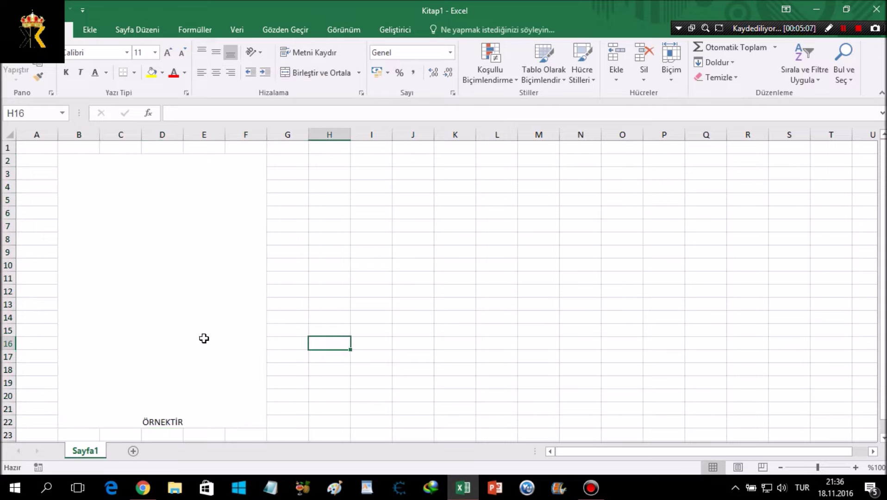
pyautogui.click(161, 288)
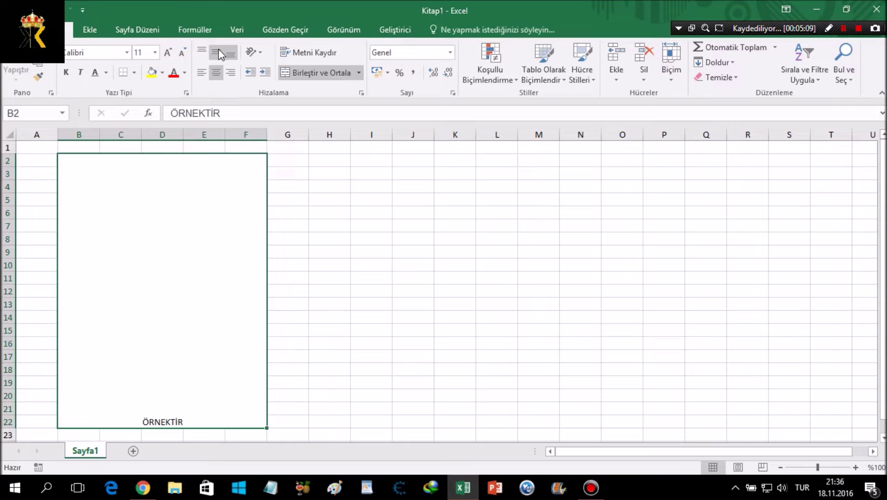
pyautogui.click(216, 52)
pyautogui.click(165, 280)
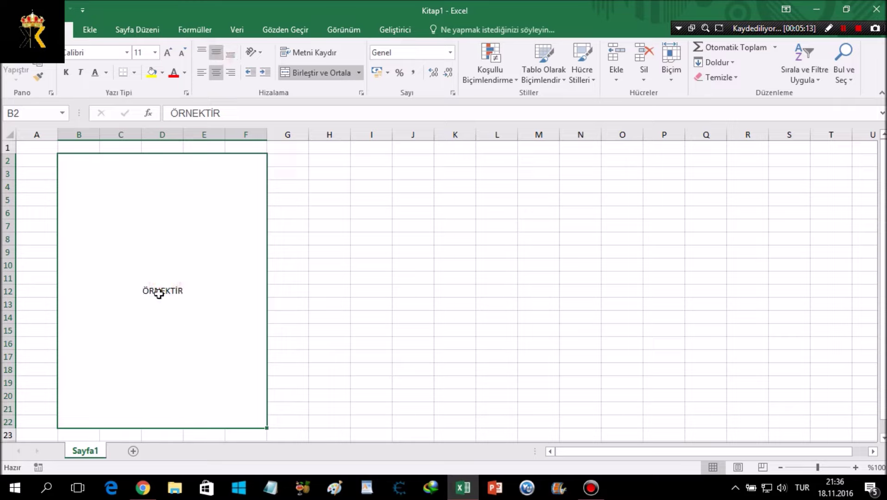
pyautogui.click(161, 291)
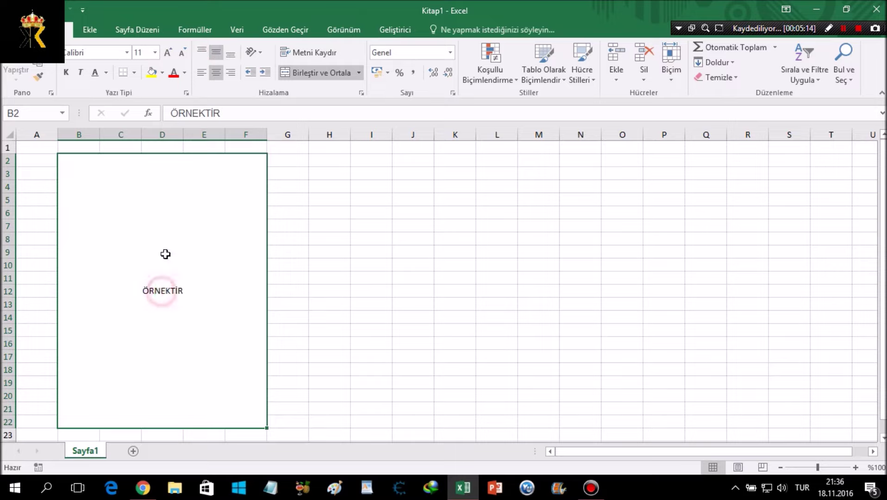
pyautogui.click(176, 284)
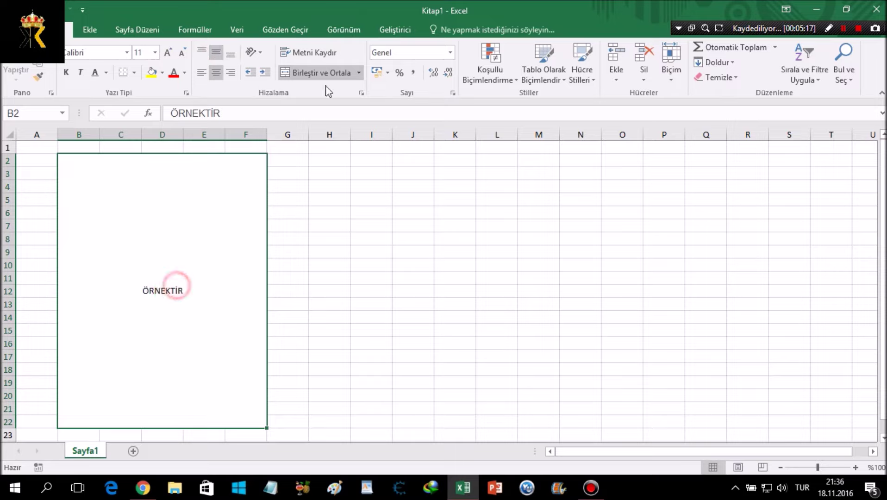
pyautogui.click(254, 52)
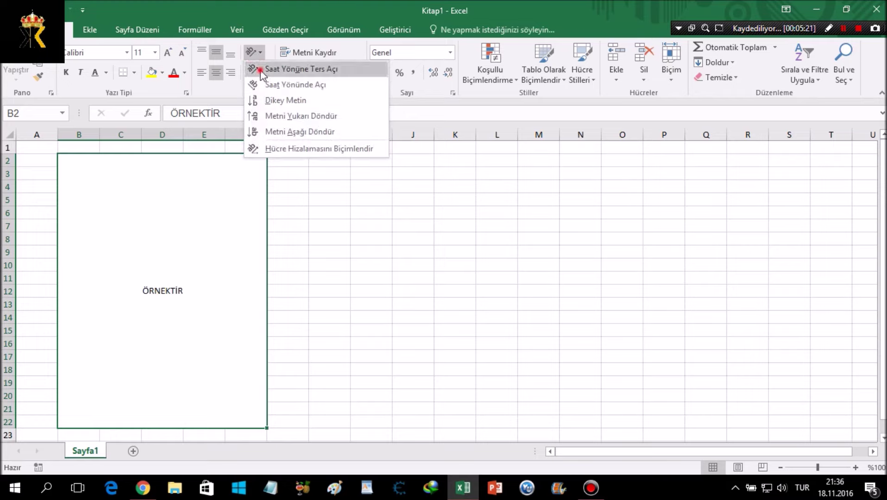
# Step: Rotate ÖRNEKTİR to Angle Counterclockwise and raise its font size to 48
pyautogui.click(261, 70)
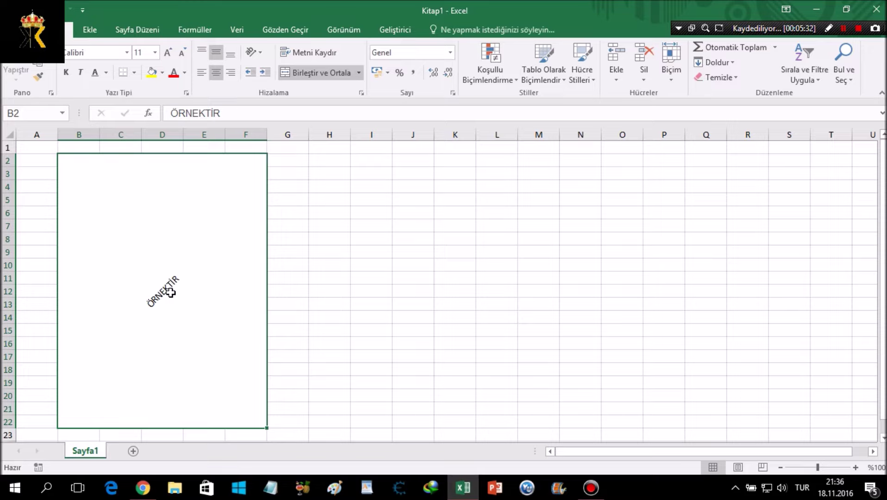
pyautogui.click(168, 52)
pyautogui.click(168, 52)
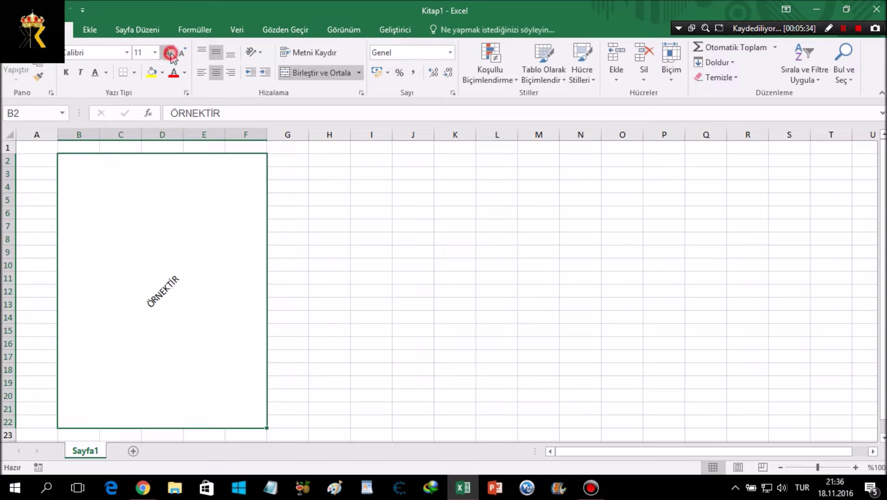
pyautogui.click(168, 52)
pyautogui.click(168, 52)
pyautogui.click(168, 52)
pyautogui.click(168, 52)
pyautogui.click(168, 53)
pyautogui.click(181, 52)
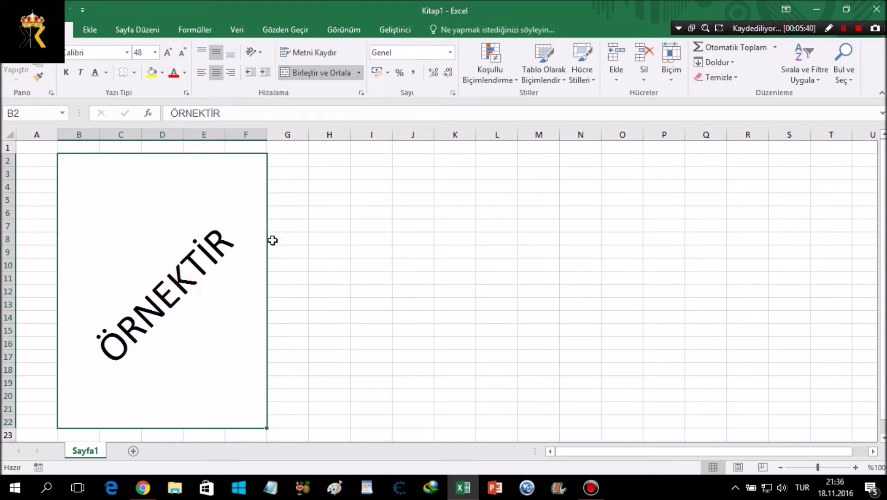
# Step: Colour the ÖRNEKTİR text light pink from the full colour picker
pyautogui.click(183, 73)
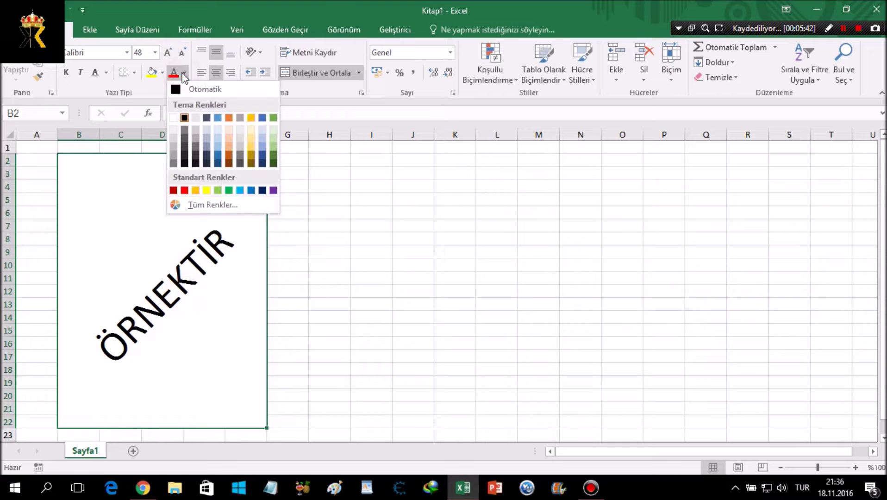
pyautogui.click(246, 206)
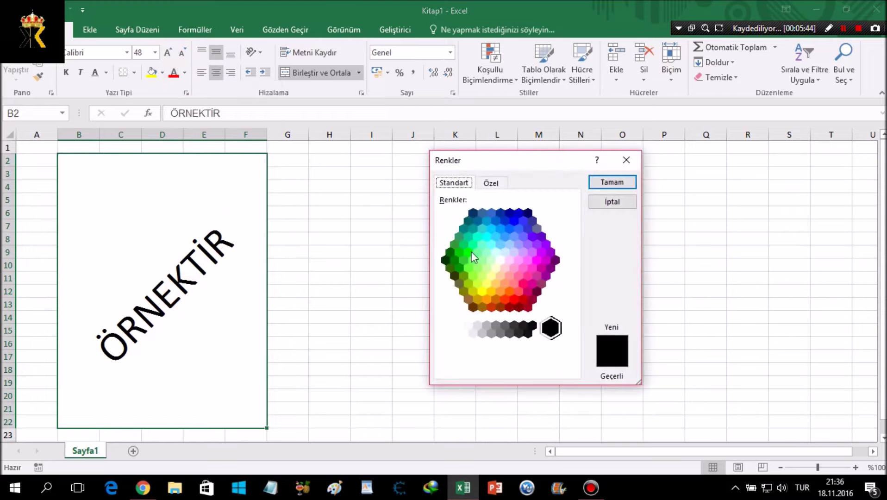
pyautogui.click(509, 277)
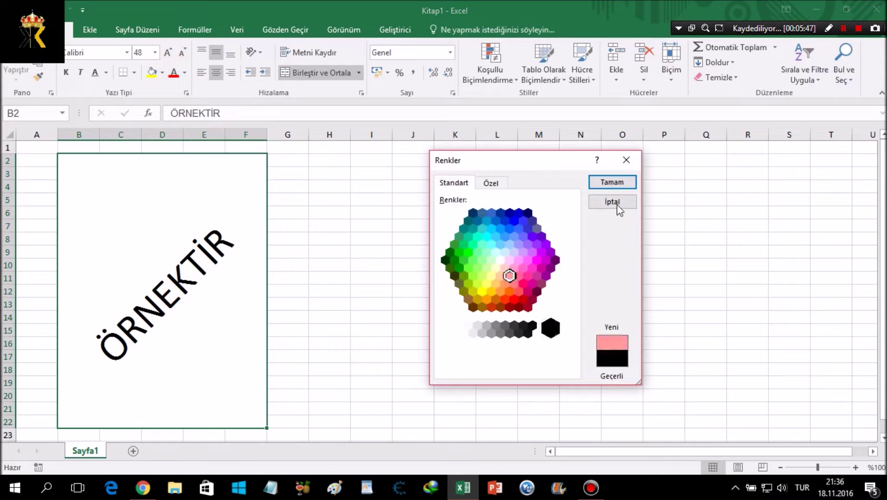
pyautogui.click(611, 182)
pyautogui.click(459, 276)
# Step: Apply All Borders to the merged B2:F22 cell
pyautogui.click(171, 296)
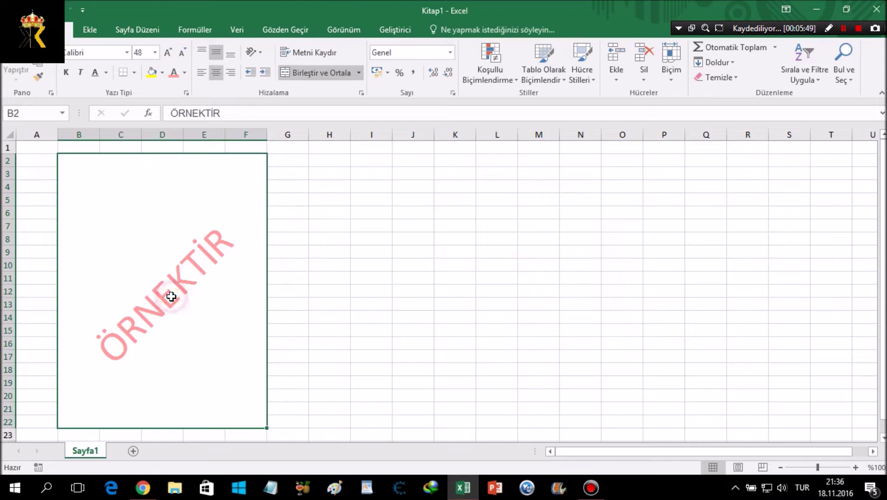
pyautogui.click(133, 72)
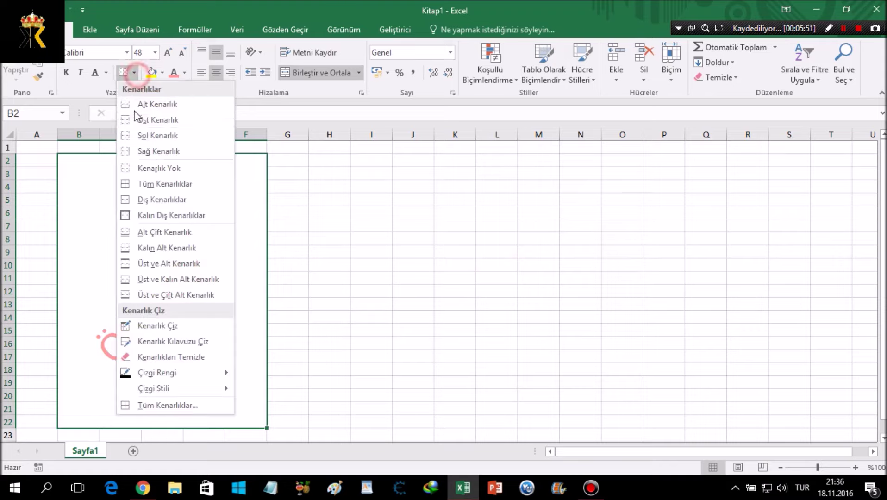
pyautogui.click(149, 185)
pyautogui.click(402, 222)
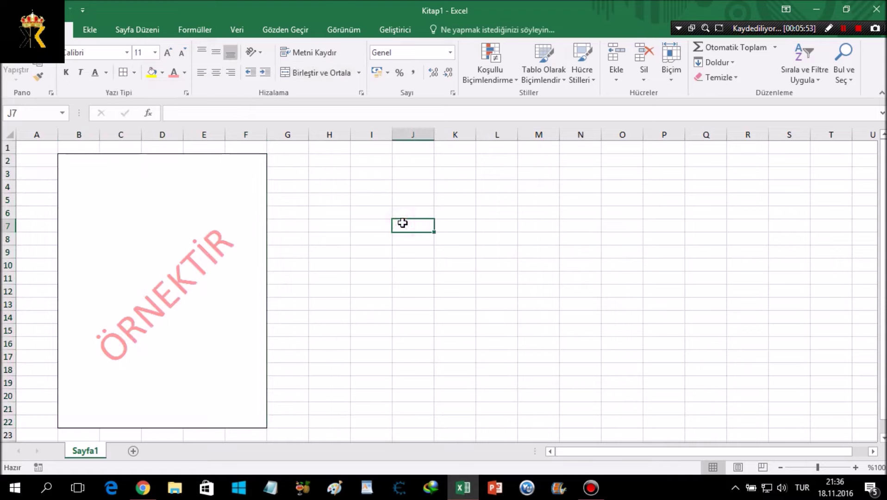
pyautogui.click(131, 292)
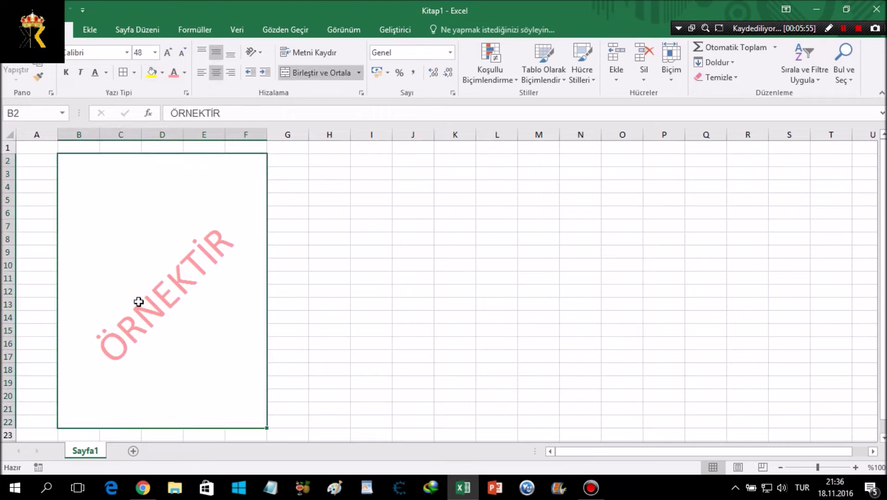
# Step: Change ÖRNEKTİR from stacked vertical letters to the clockwise angle (Saat Yönünde Açı)
pyautogui.click(254, 52)
pyautogui.click(273, 101)
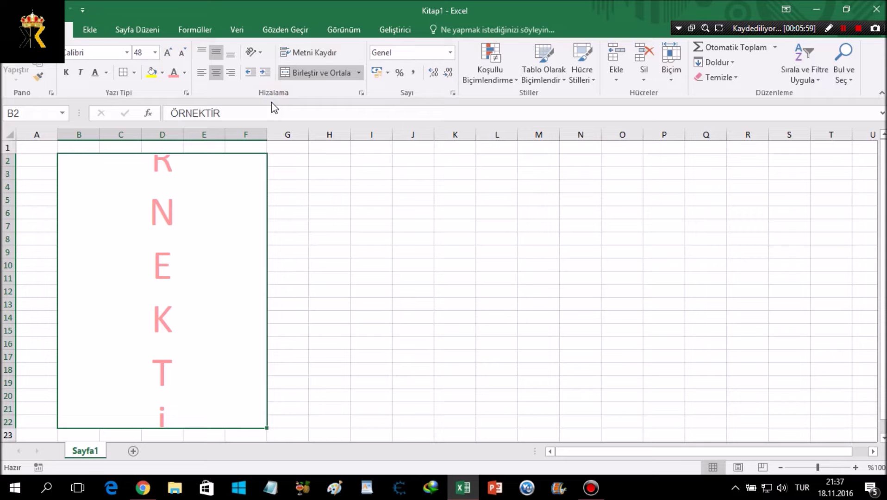
pyautogui.click(253, 52)
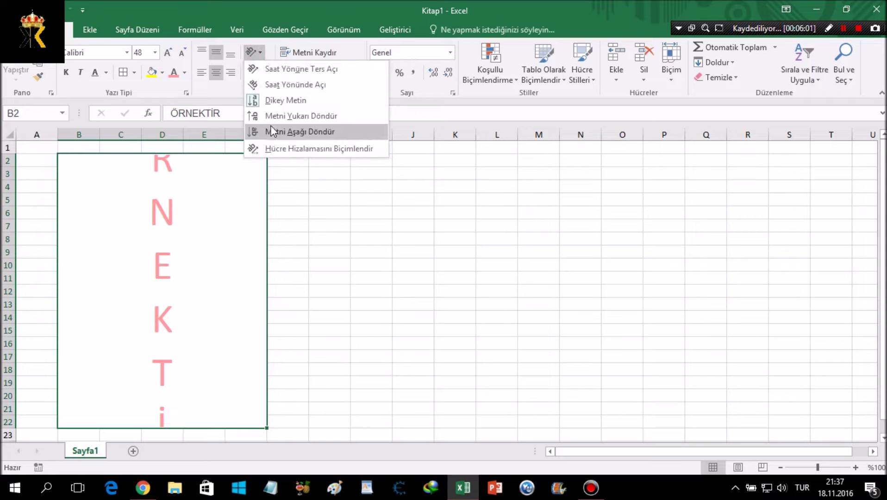
pyautogui.click(265, 147)
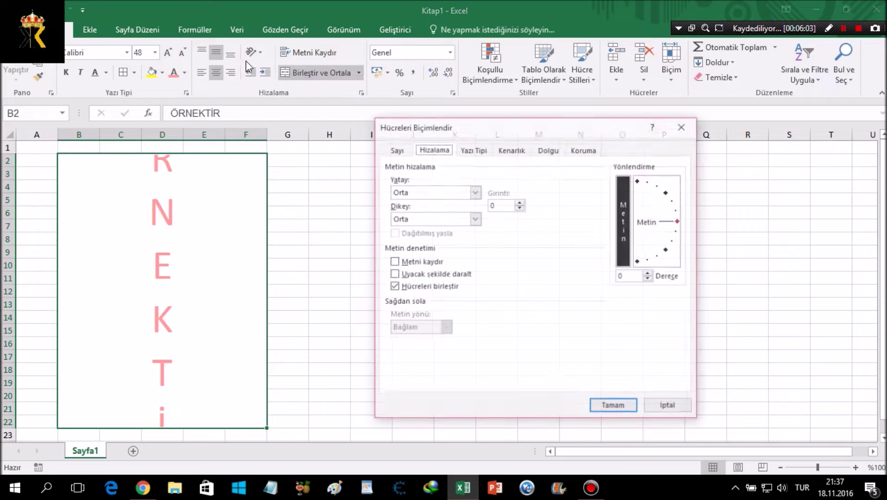
pyautogui.click(669, 406)
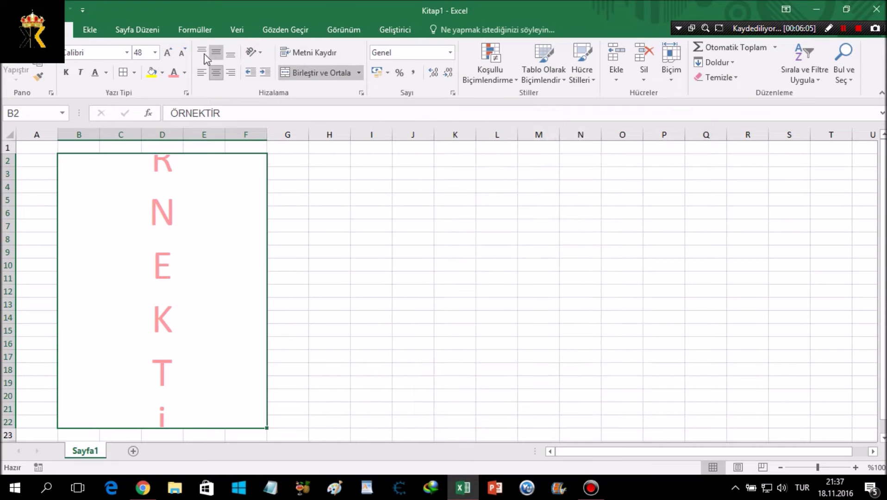
pyautogui.click(254, 53)
pyautogui.click(277, 84)
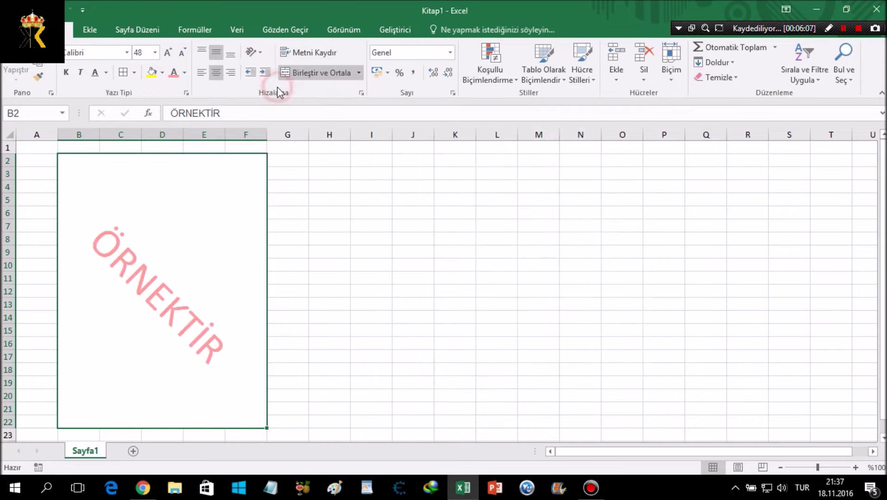
pyautogui.click(475, 250)
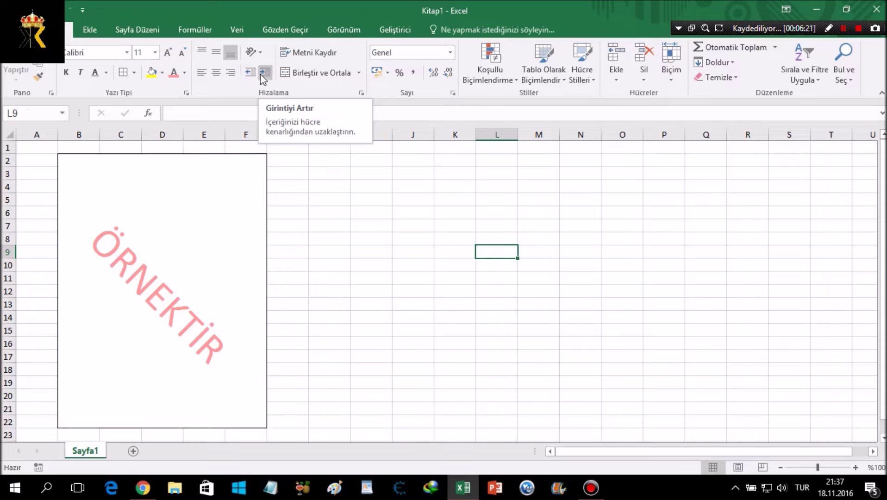
# Step: Enter three placeholder letter strings in cells I4, I5 and I6
pyautogui.click(345, 199)
pyautogui.click(385, 183)
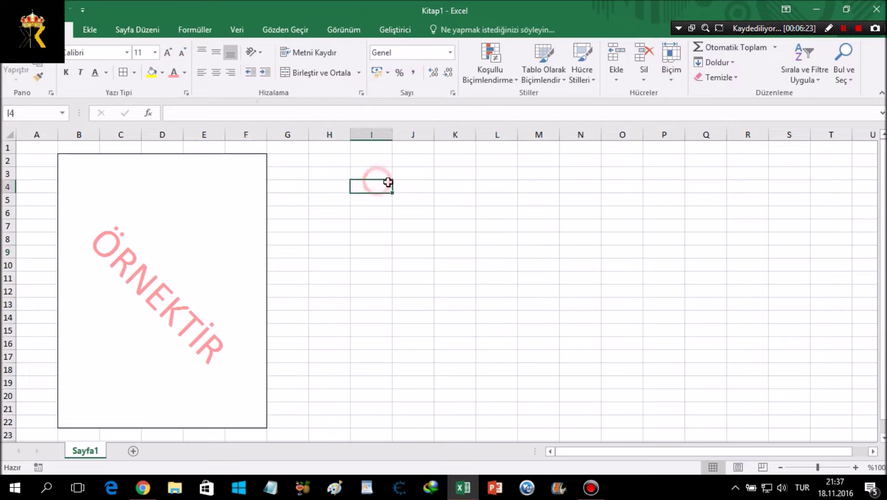
pyautogui.write('WF')
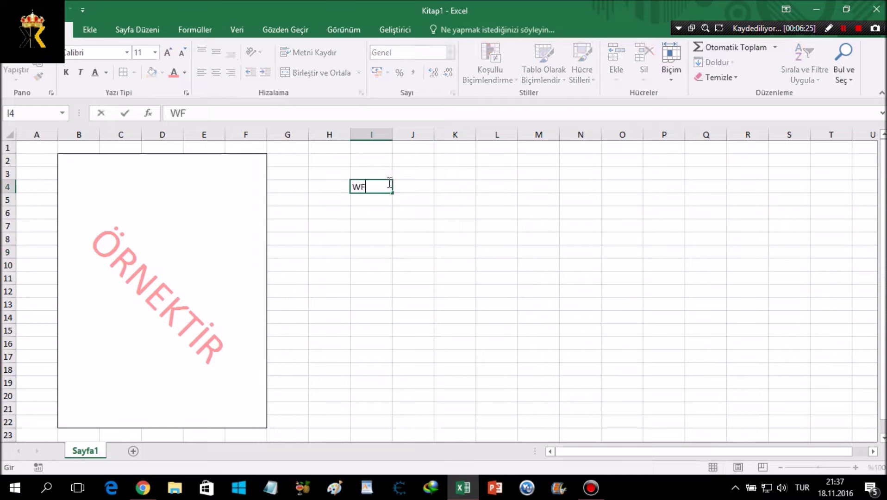
pyautogui.write('HGHJKLLŞSDFGHJKLŞ')
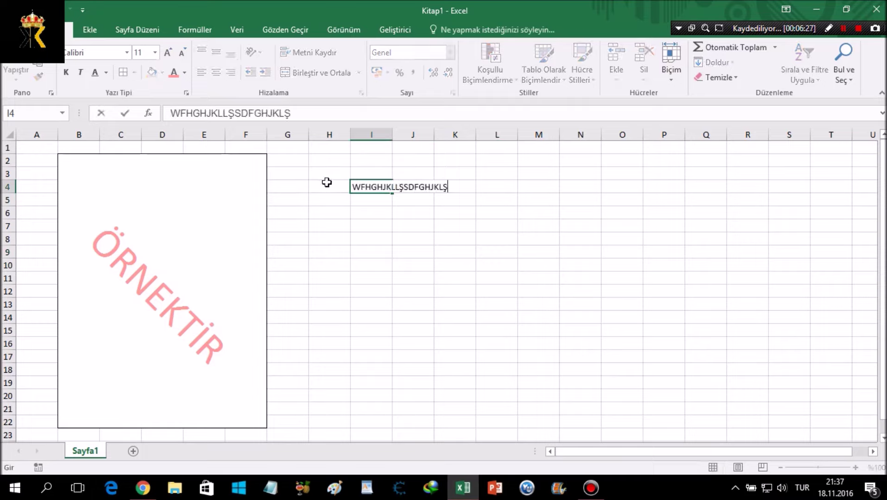
pyautogui.click(364, 197)
pyautogui.write('WSDFGHJKLŞSD')
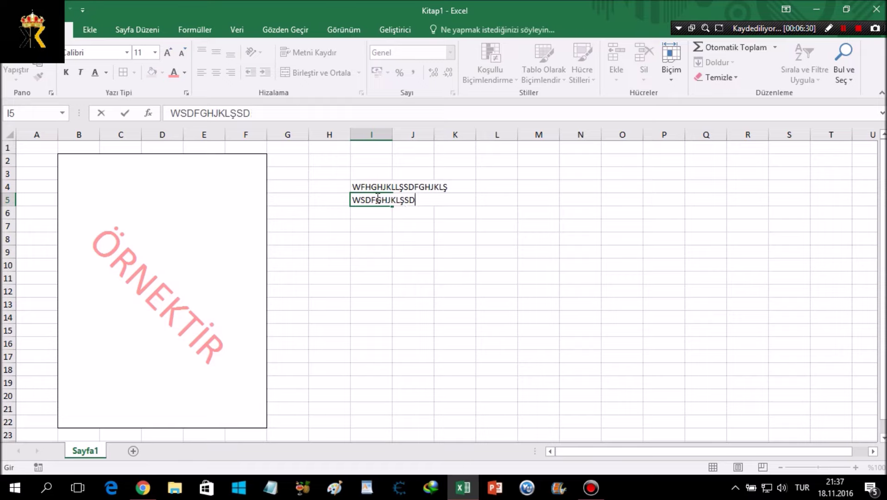
pyautogui.write('FGHJKL')
pyautogui.click(379, 216)
pyautogui.write('SDFGHJKLŞFGHLŞFGHJKL')
pyautogui.click(631, 250)
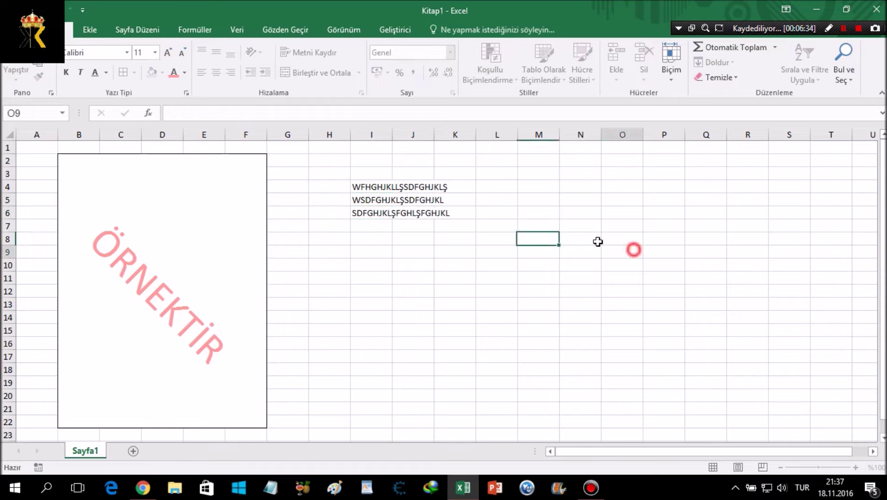
# Step: Decrease the indent of range I4:K6, then select the merged ÖRNEKTİR block
pyautogui.click(372, 183)
pyautogui.moveTo(410, 223); pyautogui.dragTo(449, 214)
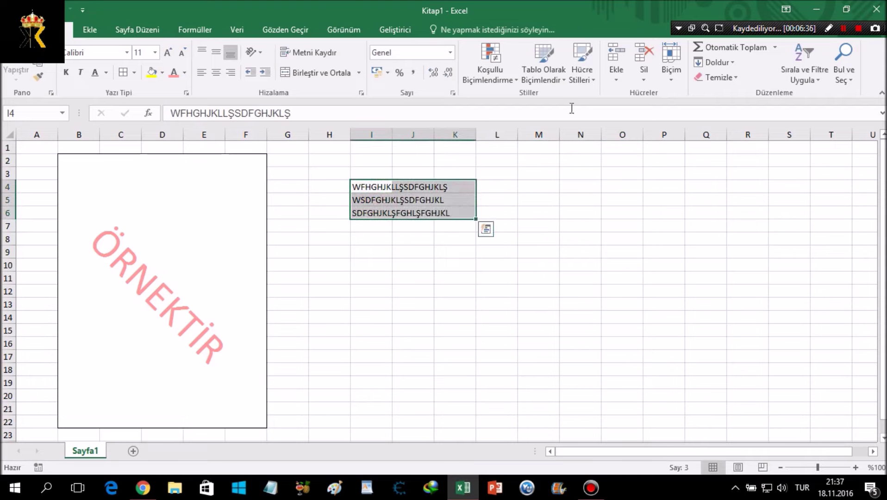
pyautogui.click(251, 73)
pyautogui.click(127, 250)
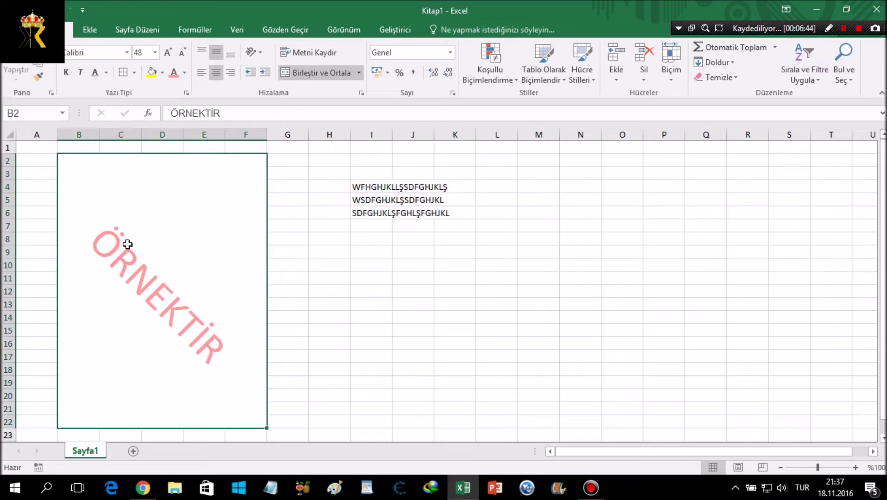
# Step: Replace ÖRNEKTİR with an introductory sentence about the Giriş tab, ending 'GÖSTERECEĞİZ'
pyautogui.press('Delete')
pyautogui.click(127, 244)
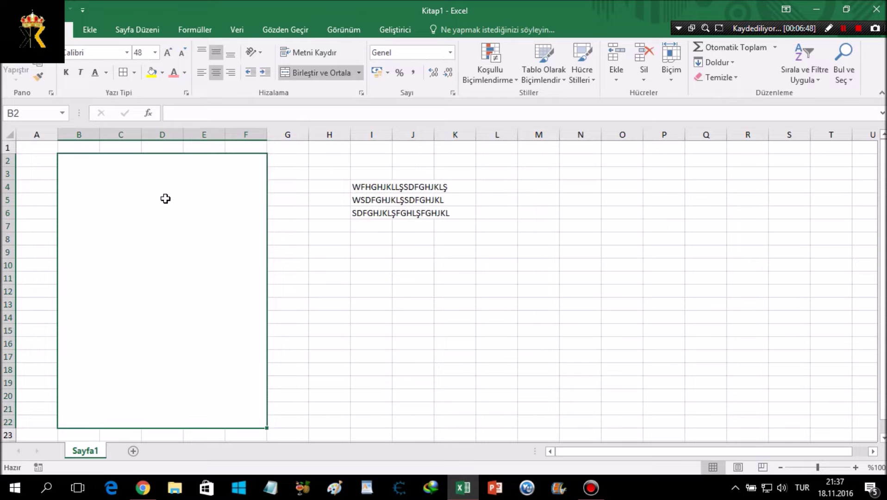
pyautogui.write('MERHABALAR BEN ALİ OSMAN')
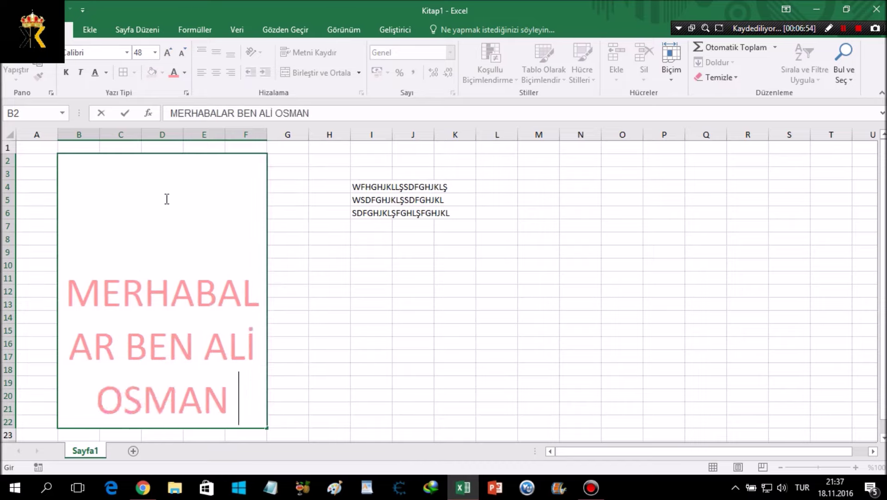
pyautogui.write(' BU VİDEO')
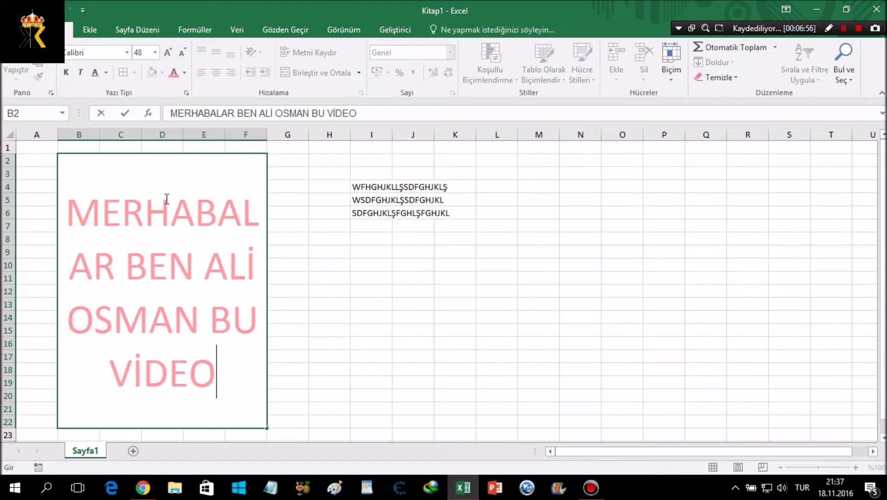
pyautogui.write('MUZDA SİZLERE EXCELDE İN')
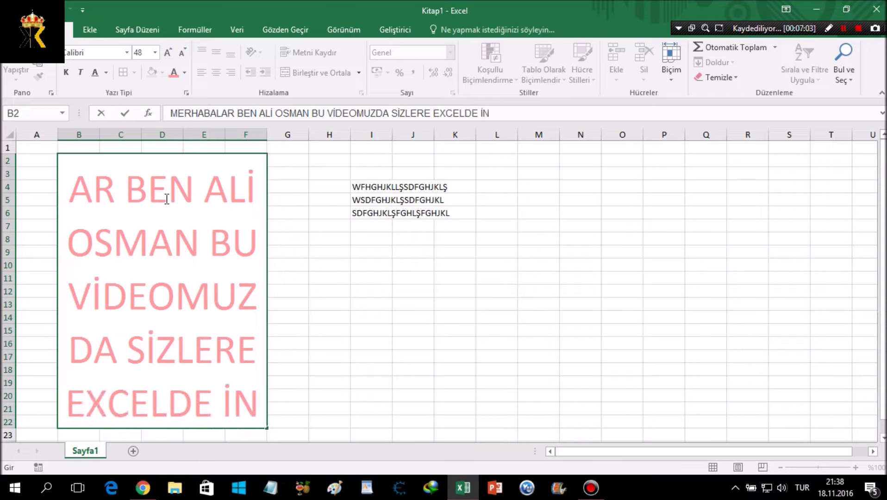
pyautogui.write(' GİRİŞ SEKMESİ İÇ')
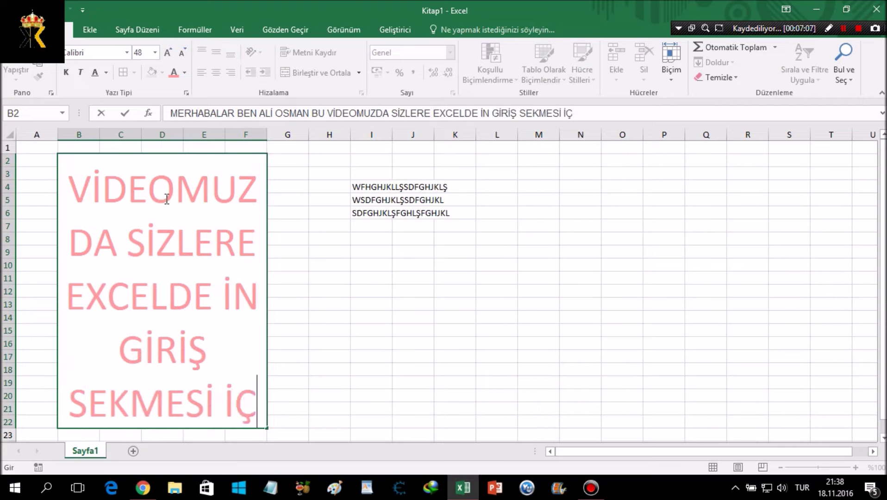
pyautogui.write('İNDE İKİC')
pyautogui.press('BackSpace')
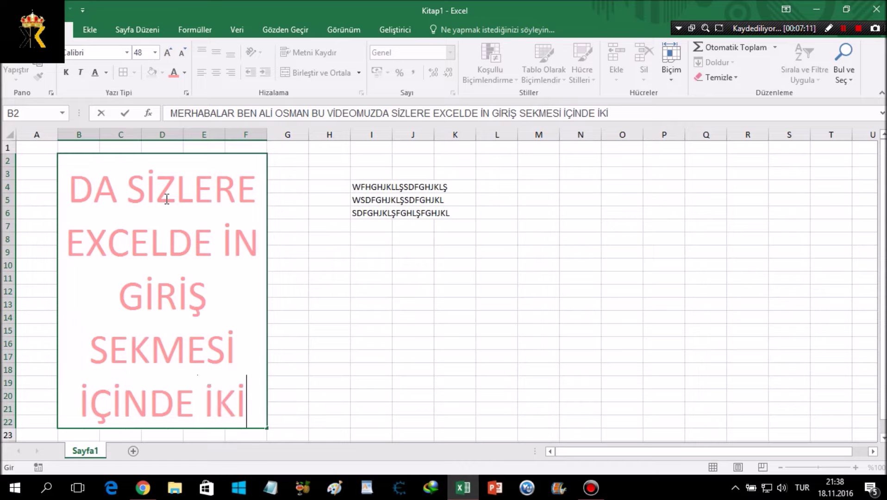
pyautogui.write('NCİ KISMININ T')
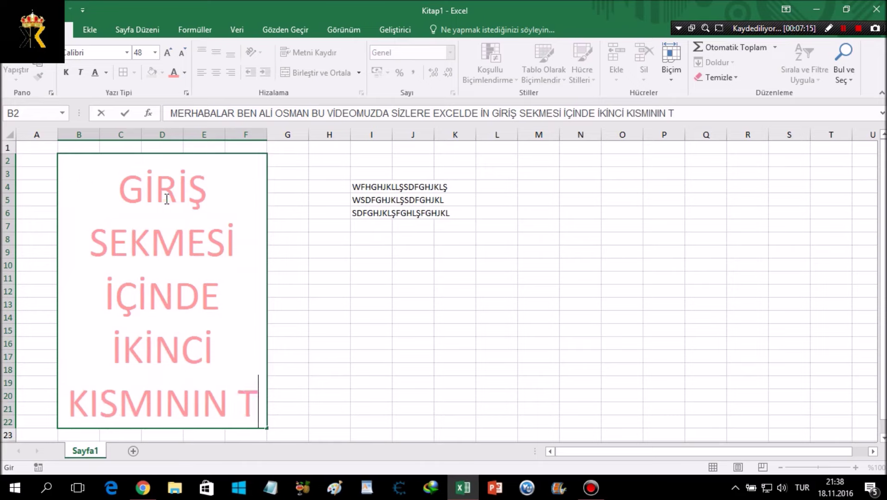
pyautogui.write('ANITIMLARINI')
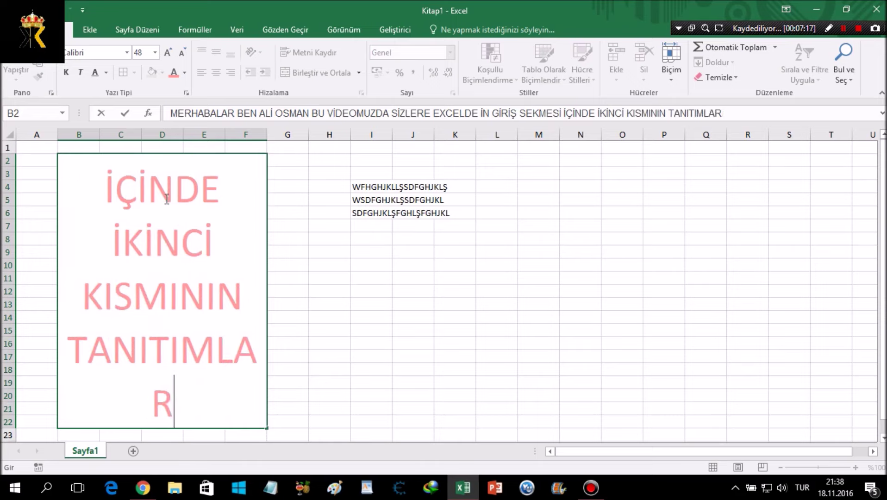
pyautogui.write(' VE')
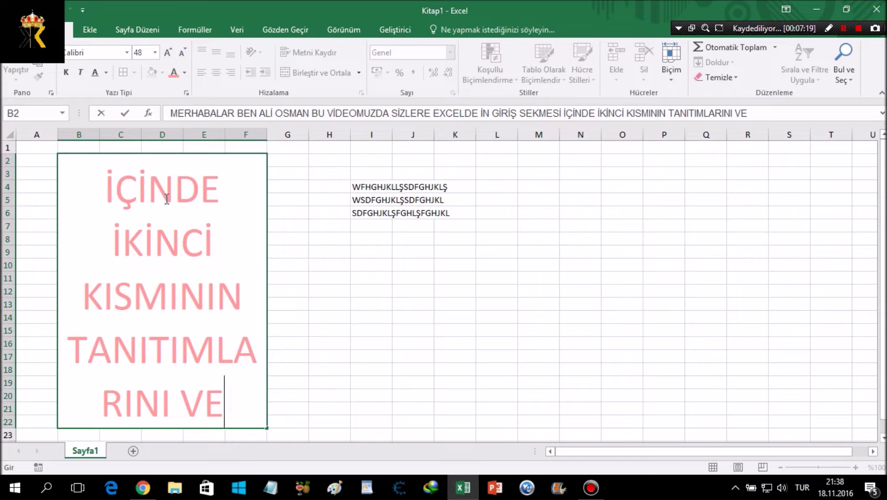
pyautogui.write('NE')
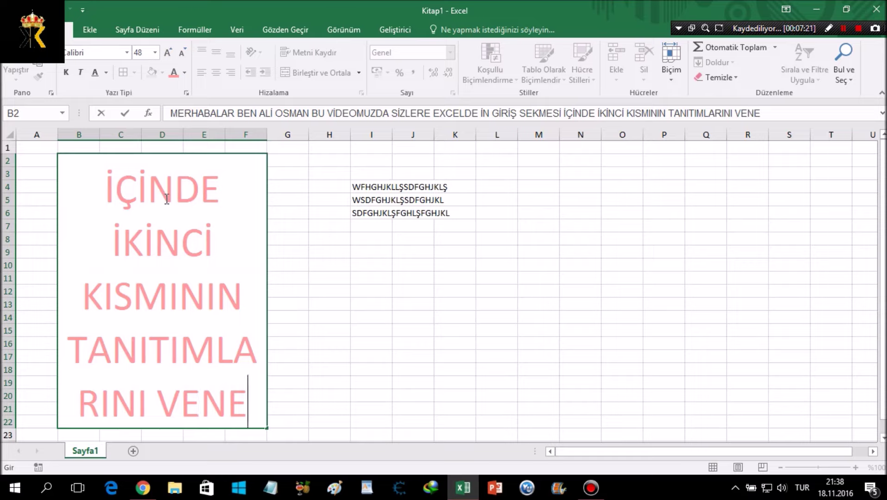
pyautogui.press('BackSpace')
pyautogui.press('BackSpace')
pyautogui.press('BackSpace')
pyautogui.write('E NE İŞE YARADIKLARINBI GÖSTERECEĞİZ')
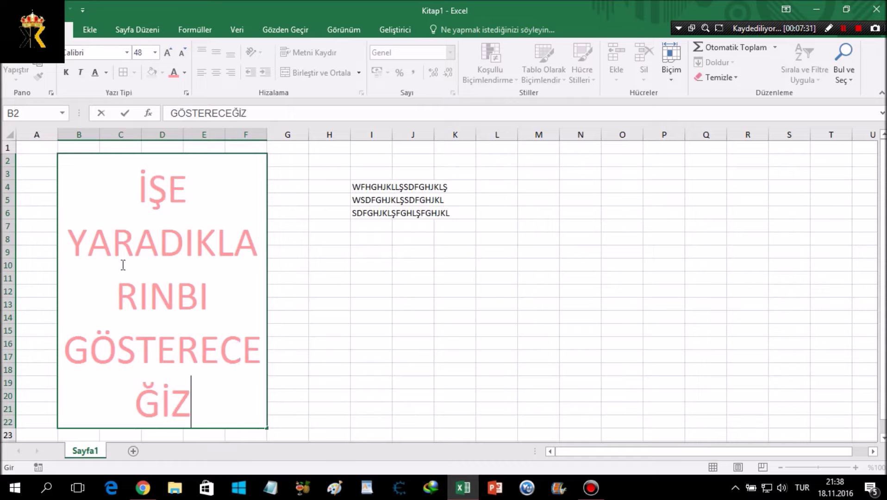
# Step: Delete the stray B in 'RINBI' and reduce the block's font size to 11
pyautogui.click(177, 293)
pyautogui.press('BackSpace')
pyautogui.click(420, 309)
pyautogui.click(204, 259)
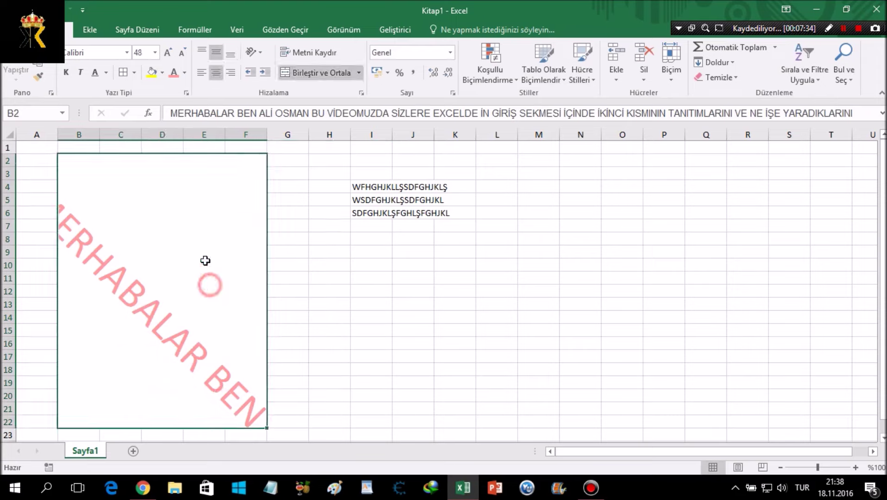
pyautogui.click(183, 53)
pyautogui.click(182, 53)
pyautogui.click(182, 52)
pyautogui.click(183, 53)
pyautogui.click(182, 52)
pyautogui.click(182, 53)
pyautogui.click(182, 53)
pyautogui.click(183, 53)
# Step: Turn off the clockwise angle so the sentence lies horizontally
pyautogui.click(257, 52)
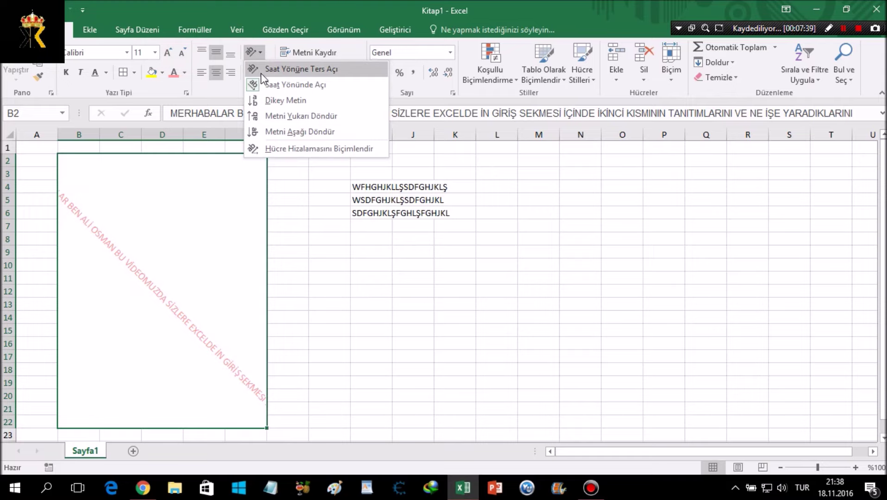
pyautogui.click(267, 84)
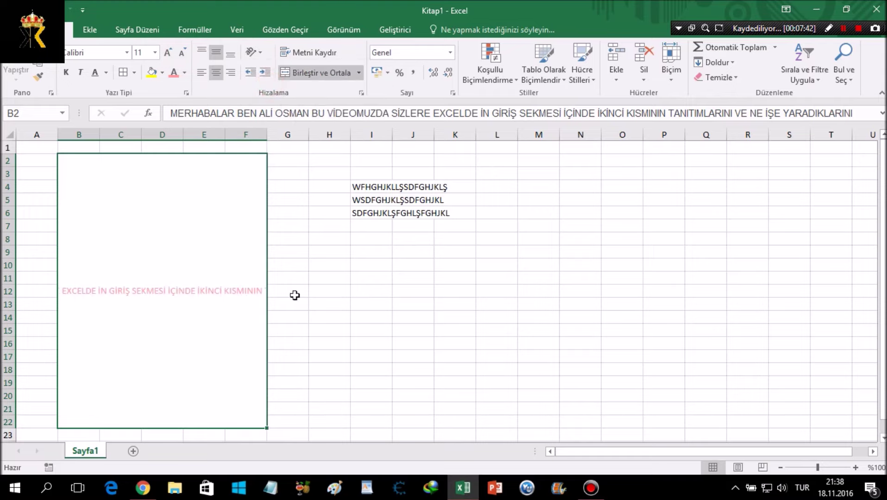
pyautogui.click(162, 271)
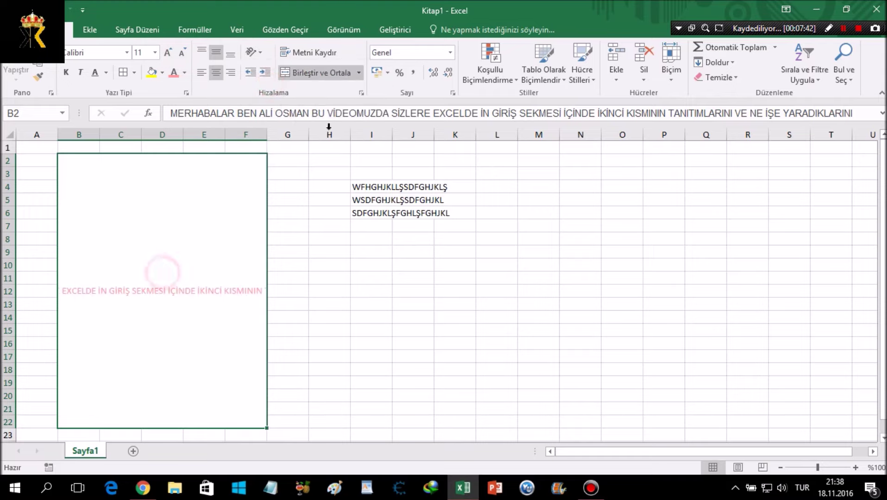
pyautogui.click(260, 55)
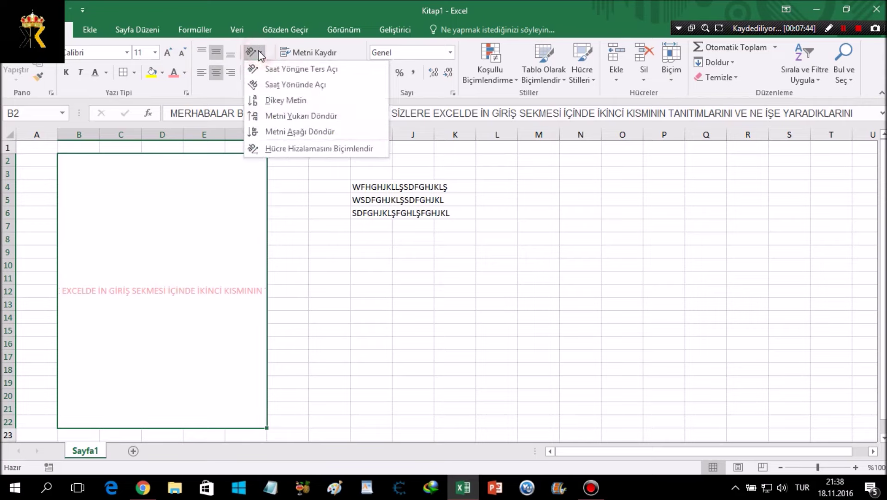
pyautogui.click(265, 83)
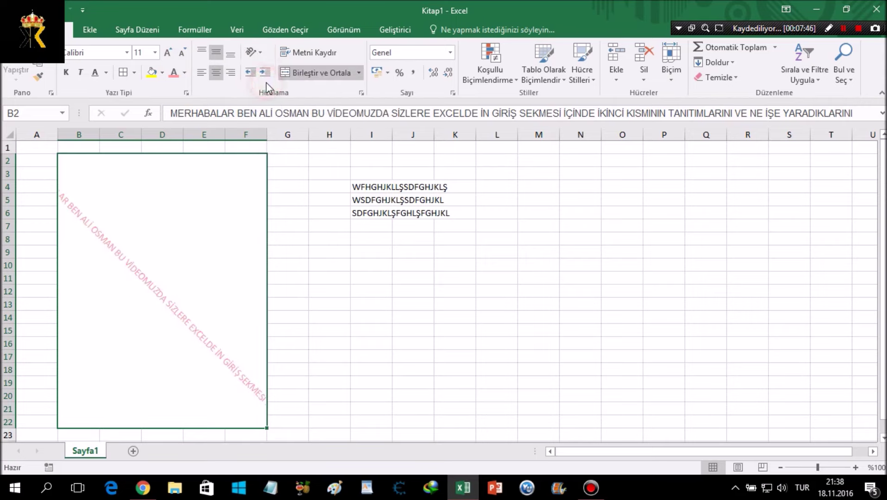
pyautogui.click(262, 53)
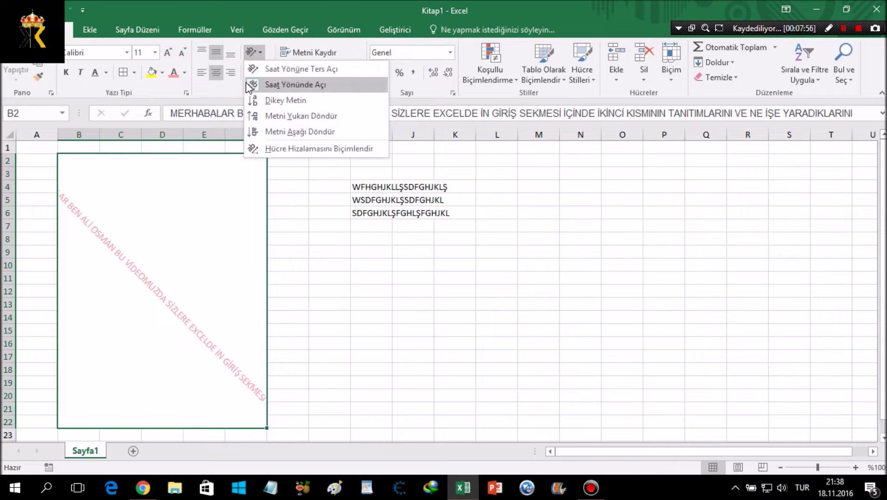
pyautogui.click(246, 84)
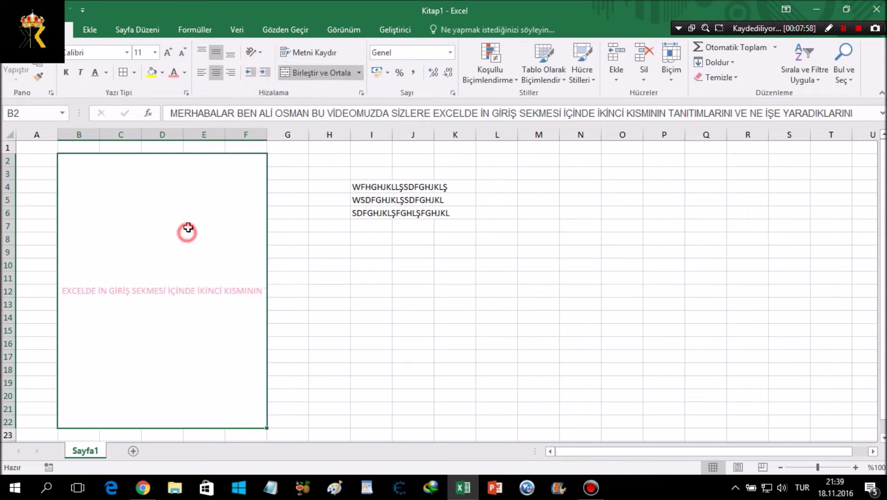
# Step: Step the merged block's font size down, then back up to 11
pyautogui.click(180, 54)
pyautogui.click(180, 54)
pyautogui.click(180, 54)
pyautogui.click(180, 254)
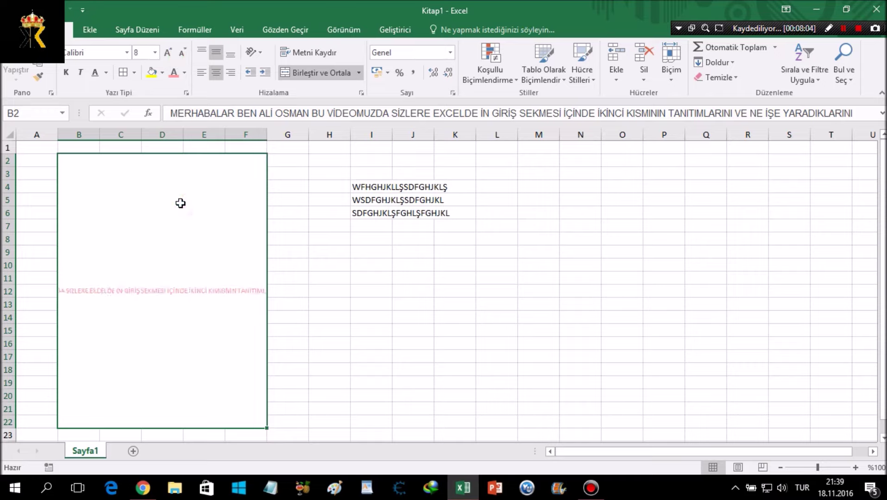
pyautogui.click(204, 298)
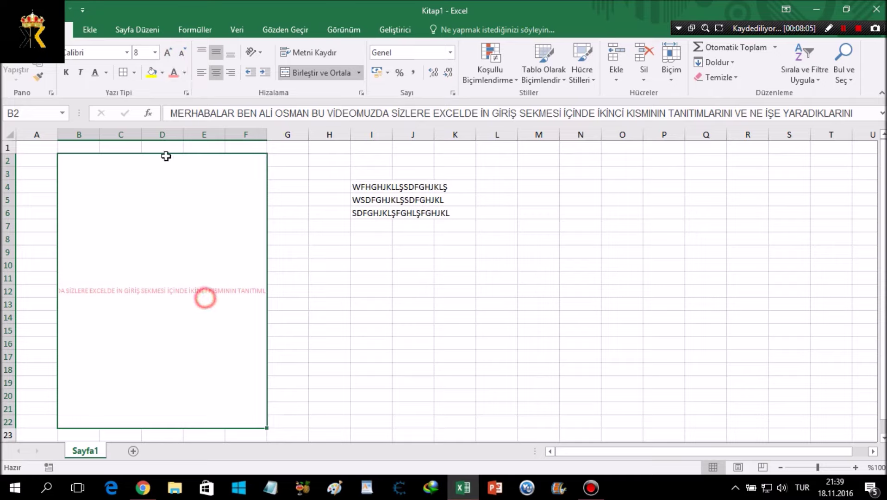
pyautogui.click(170, 54)
pyautogui.click(171, 55)
pyautogui.click(170, 54)
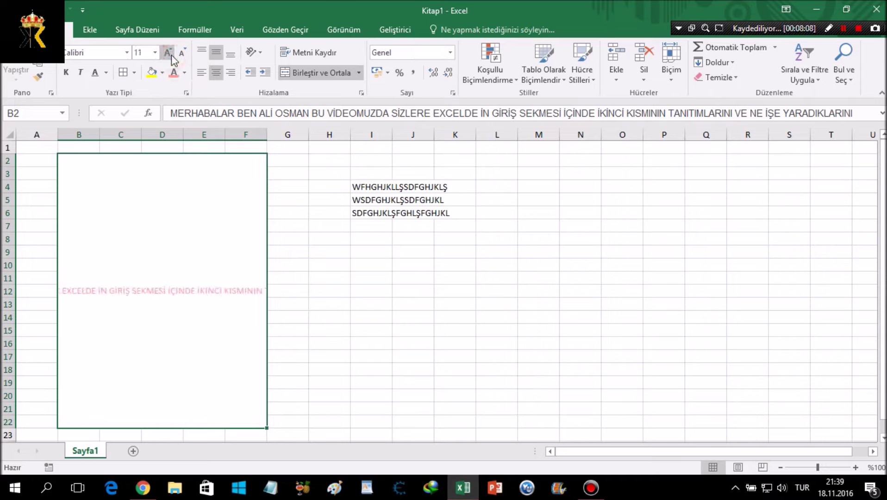
# Step: Make the sentence bold with a black font colour
pyautogui.click(66, 72)
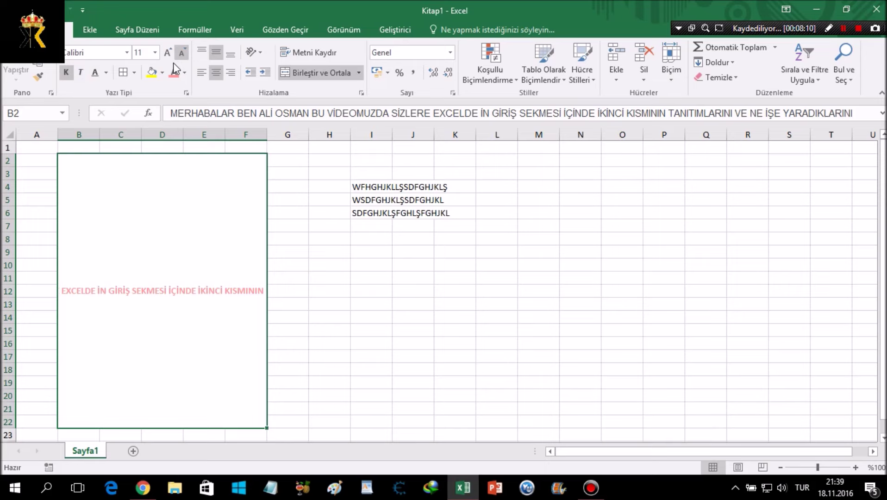
pyautogui.click(185, 72)
pyautogui.click(184, 118)
pyautogui.click(212, 220)
pyautogui.doubleClick(194, 295)
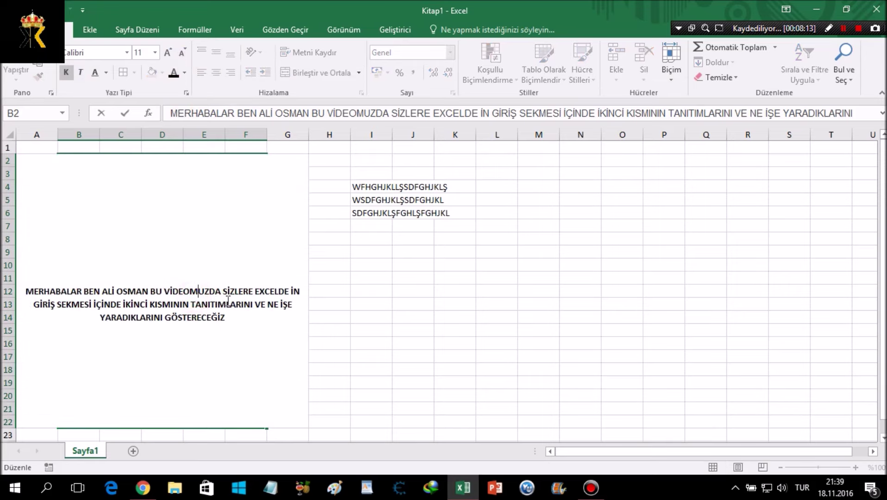
# Step: Finish the edit and reselect the merged B2:F22 block a few times
pyautogui.press('Return')
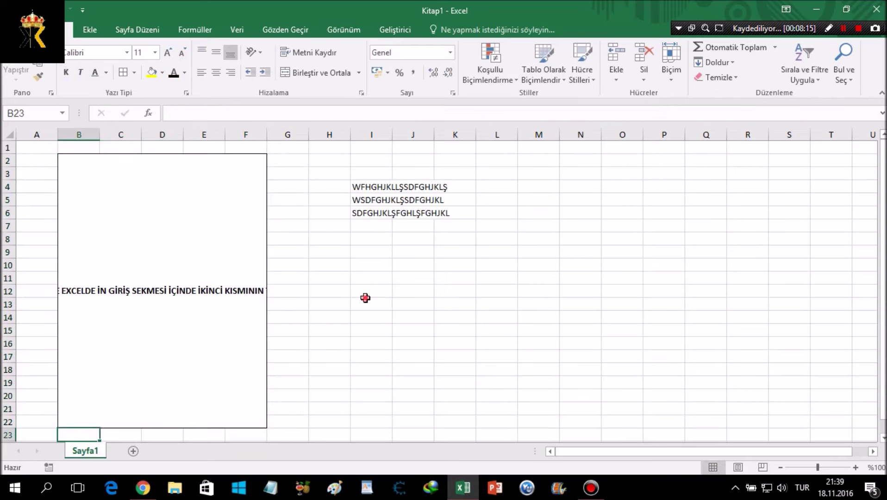
pyautogui.click(192, 305)
pyautogui.doubleClick(205, 291)
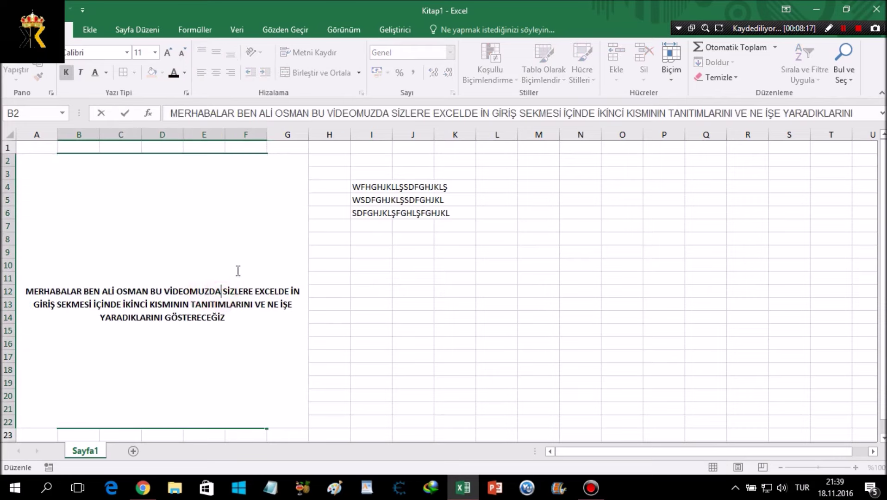
pyautogui.click(416, 341)
pyautogui.click(227, 262)
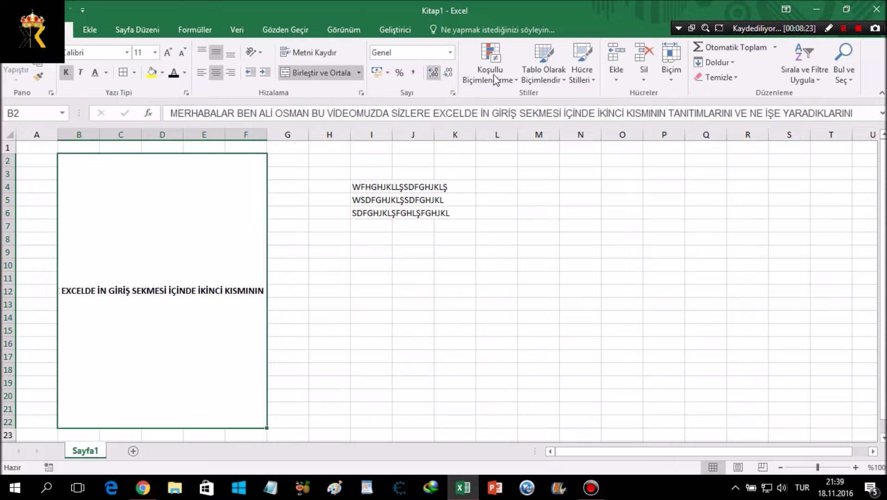
pyautogui.doubleClick(229, 291)
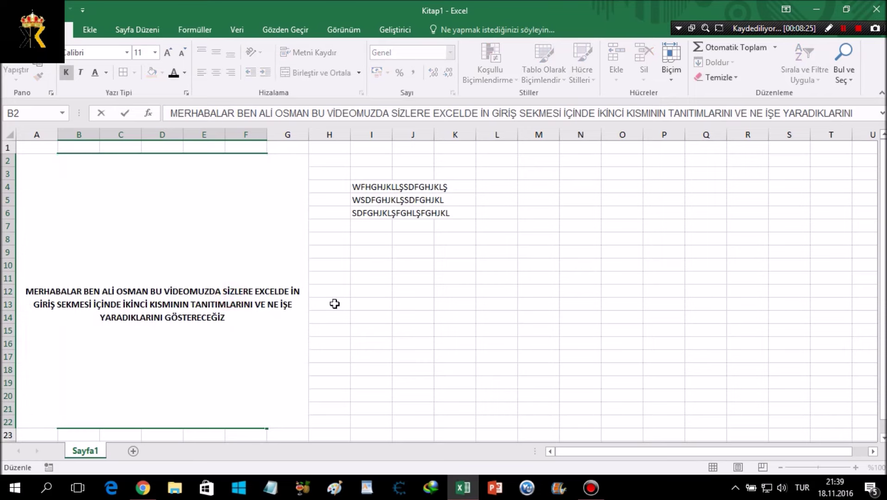
pyautogui.click(509, 303)
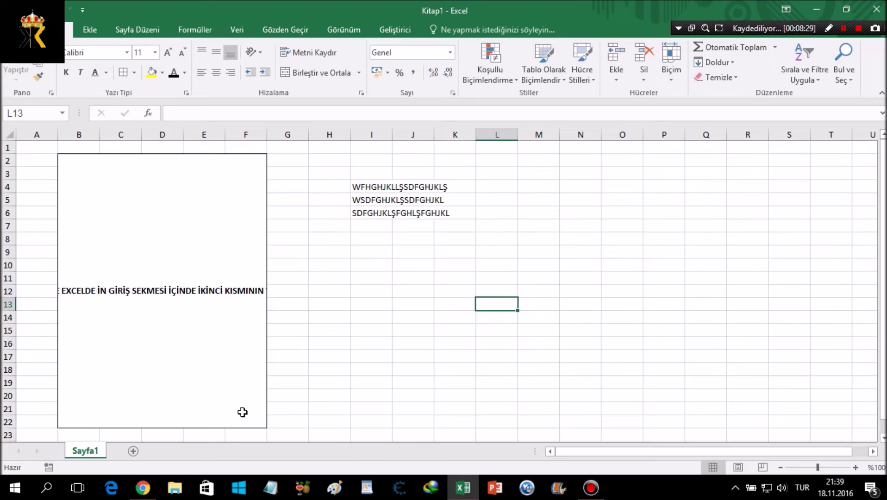
# Step: Insert a line break before SİZLERE so a new line follows VİDEOMUZDA
pyautogui.click(168, 292)
pyautogui.doubleClick(168, 293)
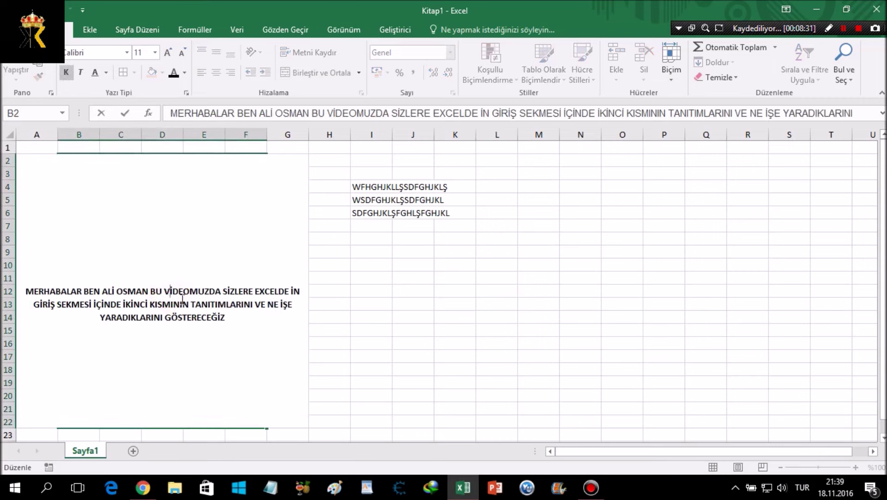
pyautogui.click(225, 291)
pyautogui.press('alt')
pyautogui.hotkey('alt', 'Return')
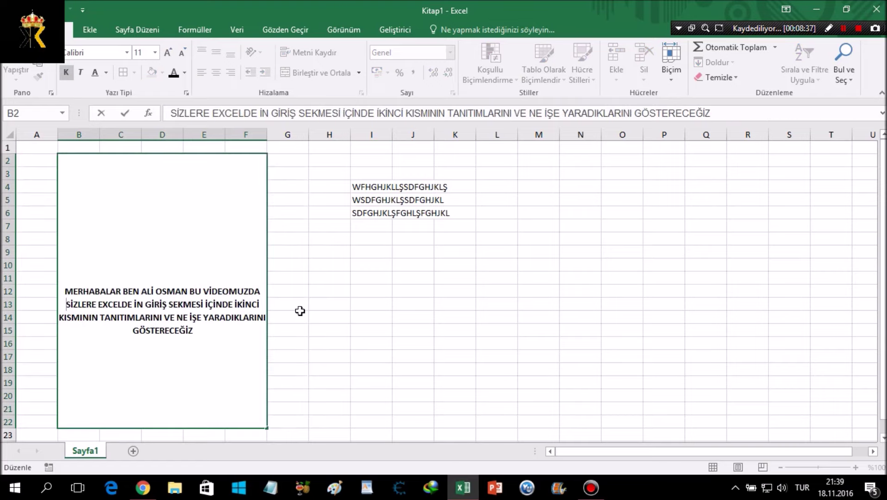
pyautogui.click(366, 305)
# Step: Insert a line break before NE İŞE in the merged cell's text
pyautogui.doubleClick(222, 291)
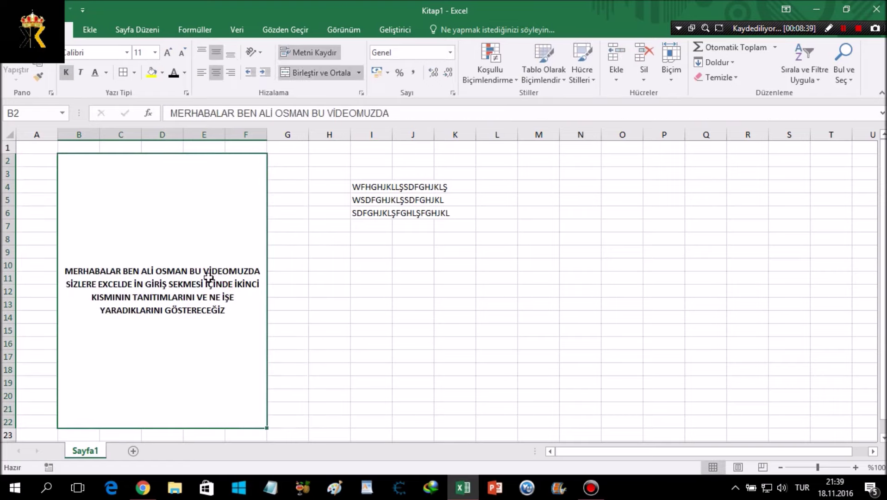
pyautogui.press('Delete')
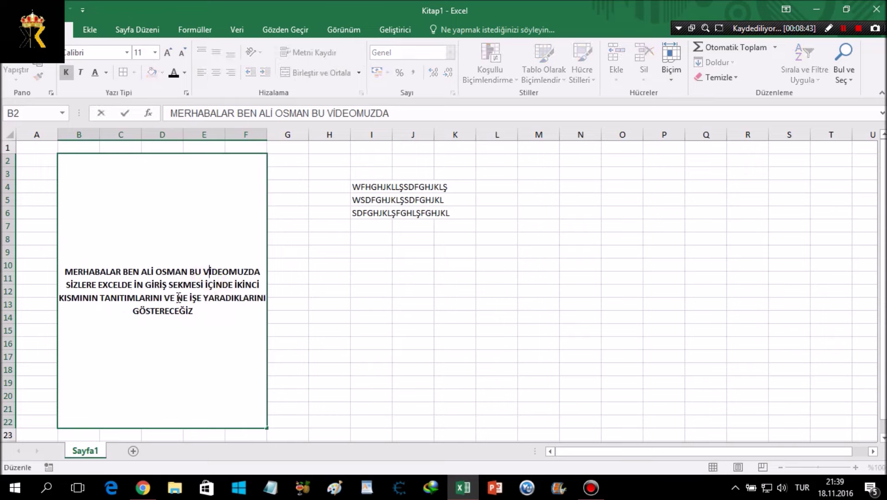
pyautogui.press('Down')
pyautogui.hotkey('alt', 'Return')
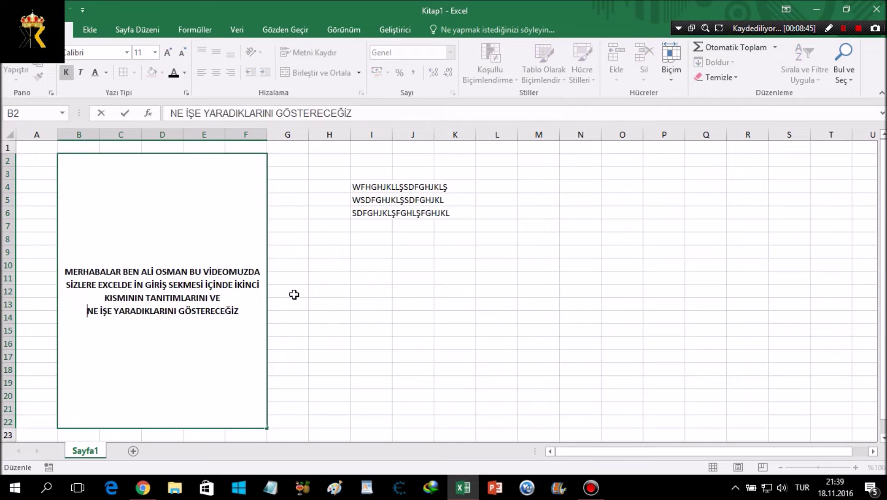
pyautogui.click(506, 279)
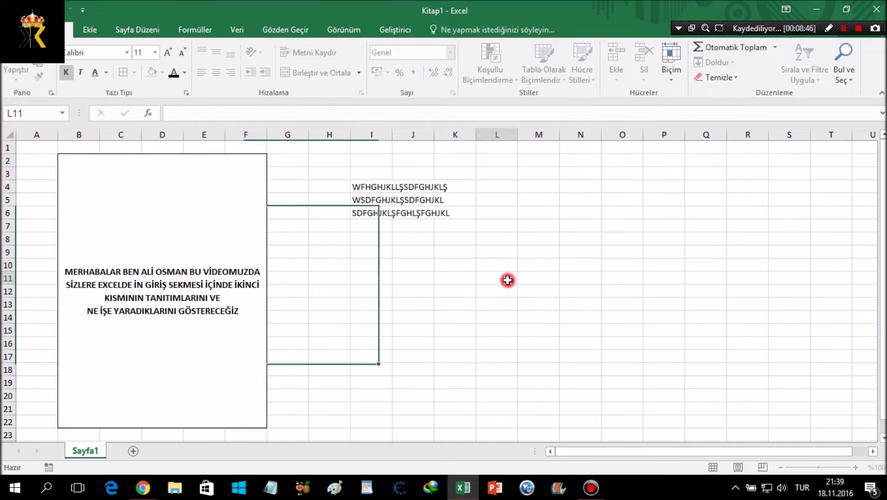
# Step: Add line breaks before BU, İÇİNDE and TANITIMLARINI, giving six centred lines
pyautogui.doubleClick(184, 276)
pyautogui.click(189, 270)
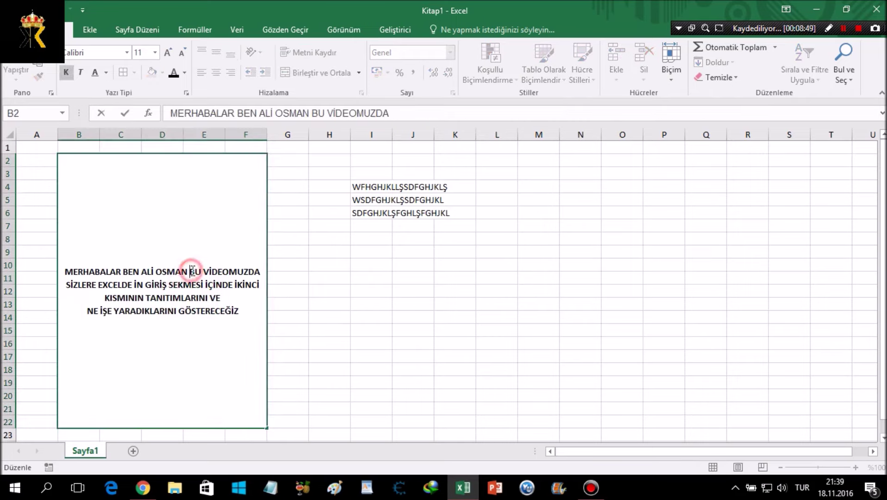
pyautogui.hotkey('alt', 'Return')
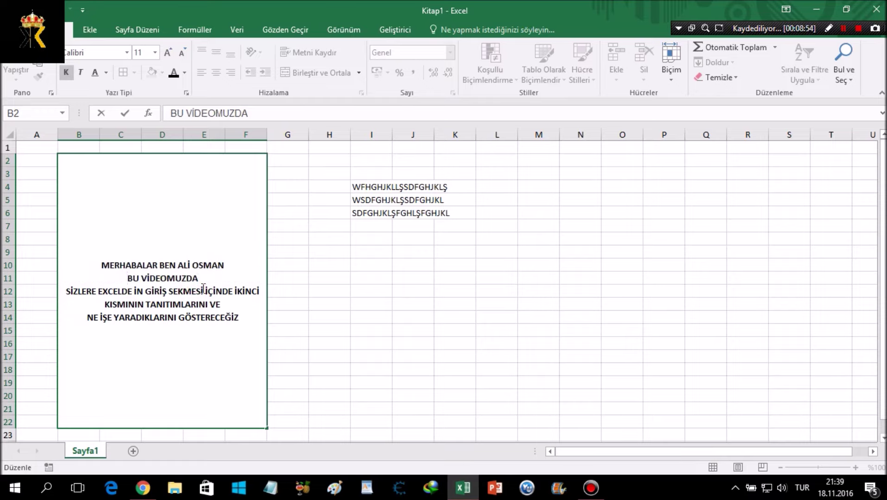
pyautogui.click(205, 290)
pyautogui.hotkey('alt', 'Return')
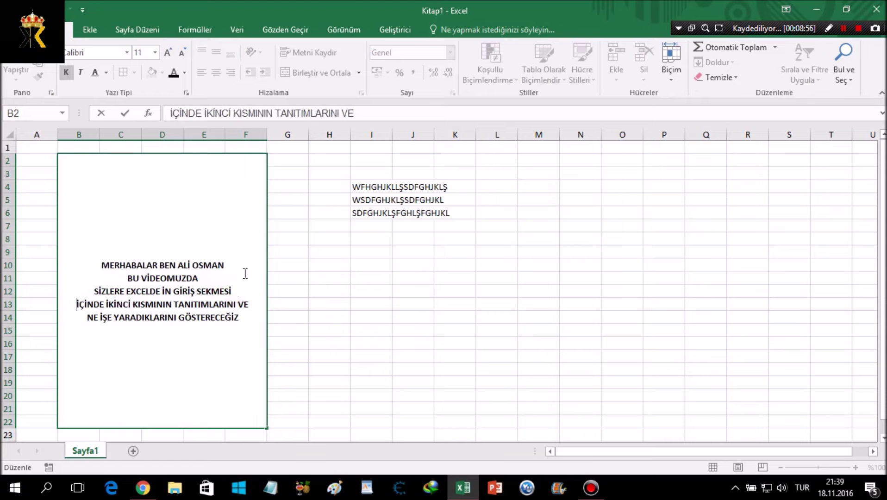
pyautogui.click(175, 306)
pyautogui.hotkey('alt', 'Return')
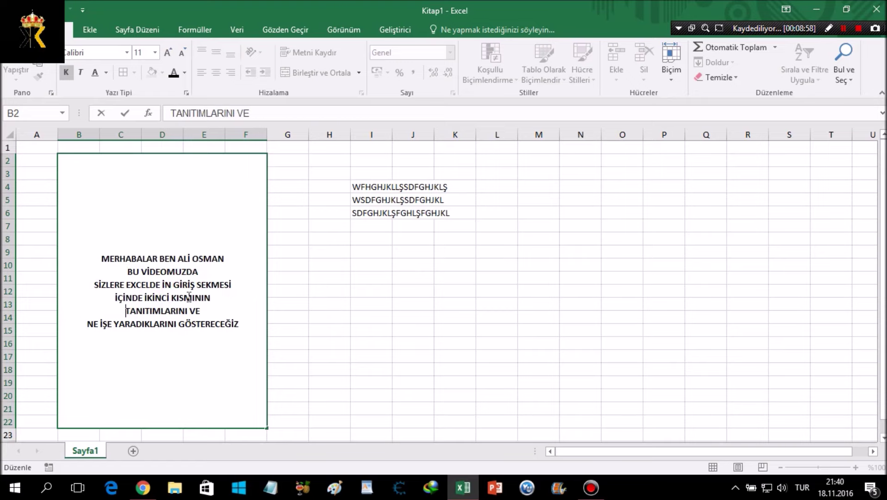
pyautogui.click(454, 319)
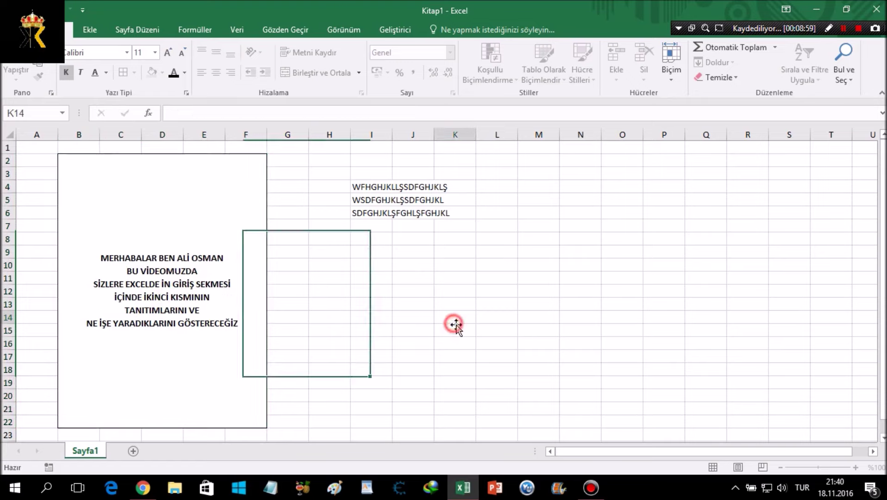
pyautogui.click(207, 262)
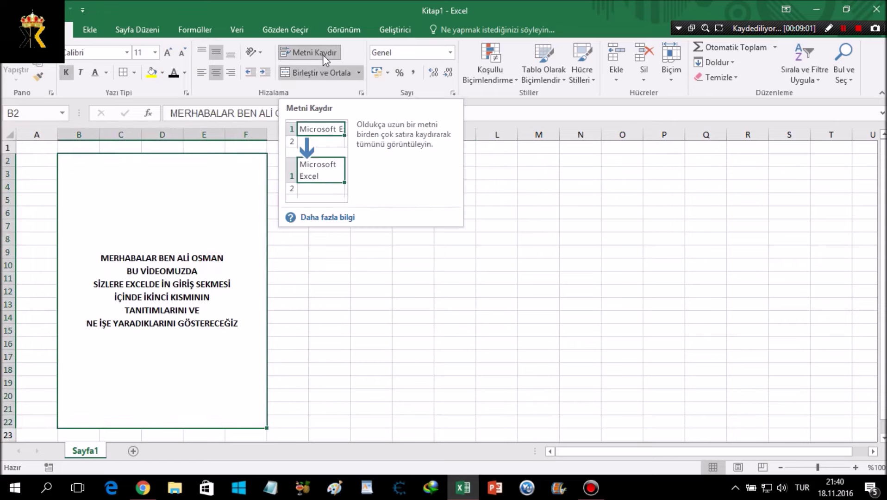
# Step: Turn off Wrap Text on the merged block and unmerge B2:F22
pyautogui.click(524, 342)
pyautogui.click(170, 314)
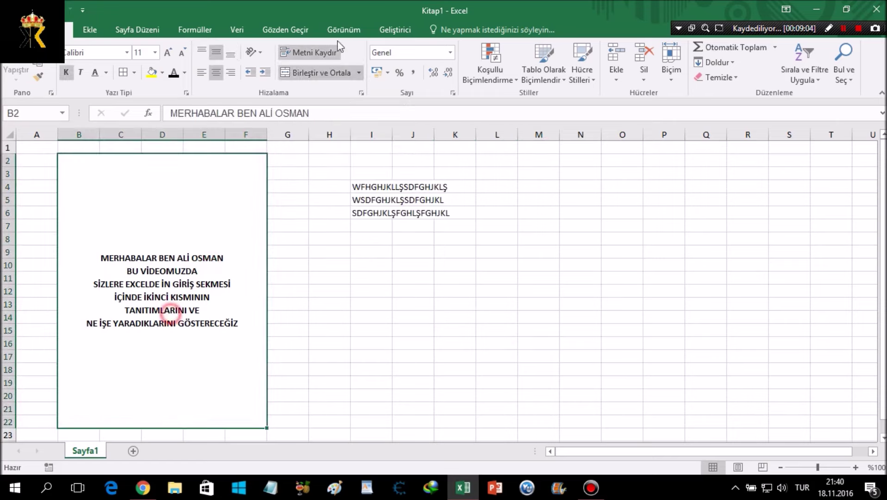
pyautogui.click(309, 52)
pyautogui.click(315, 74)
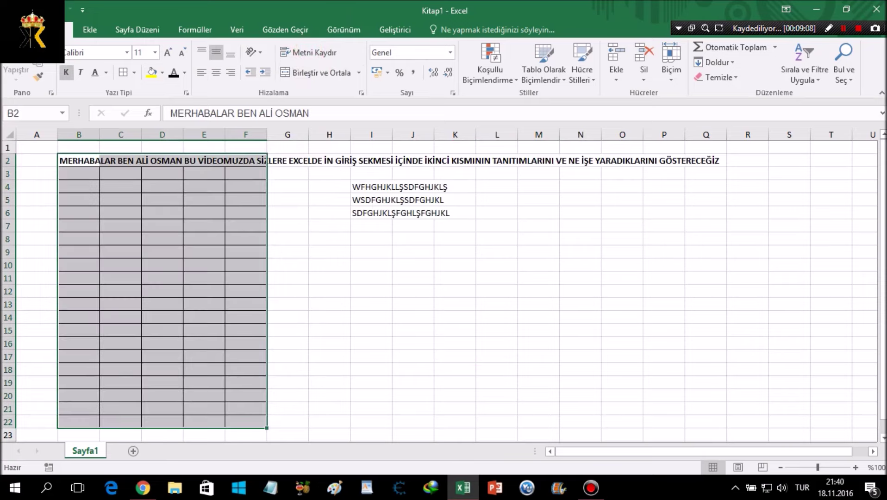
# Step: Merge B2:F22 again with Merge & Center, toggling Wrap Text back off
pyautogui.click(315, 73)
pyautogui.click(309, 52)
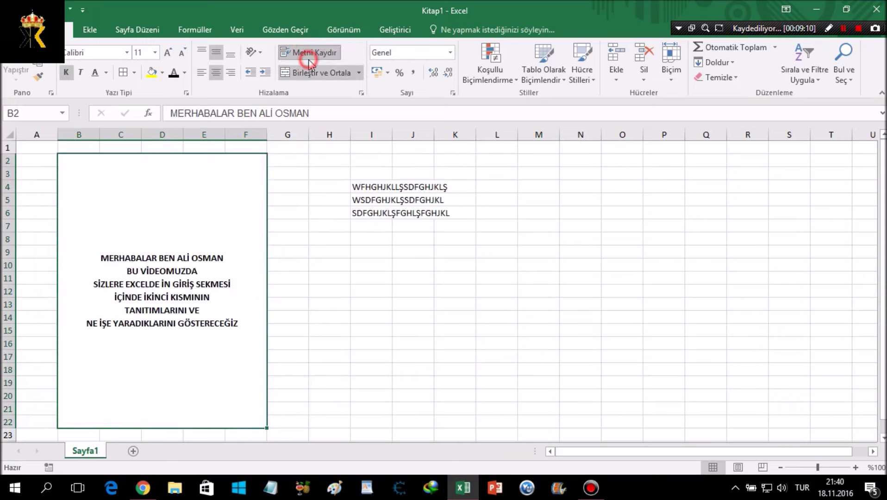
pyautogui.click(327, 225)
pyautogui.click(124, 283)
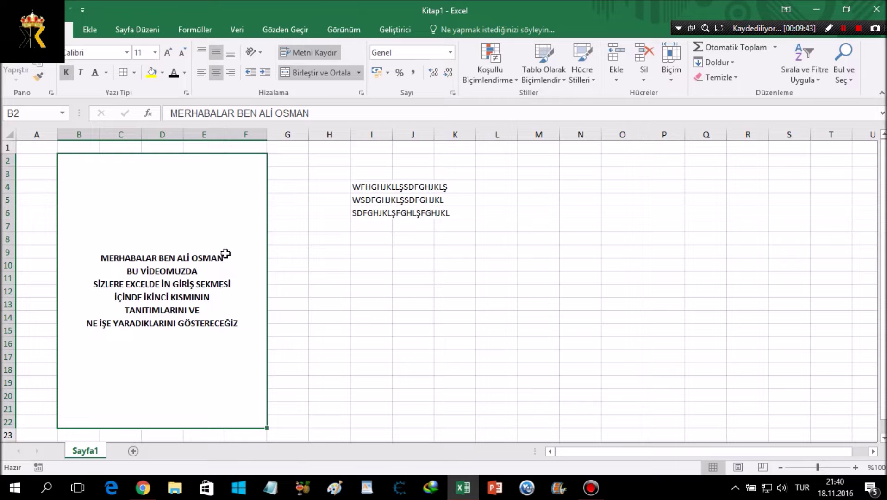
pyautogui.click(318, 54)
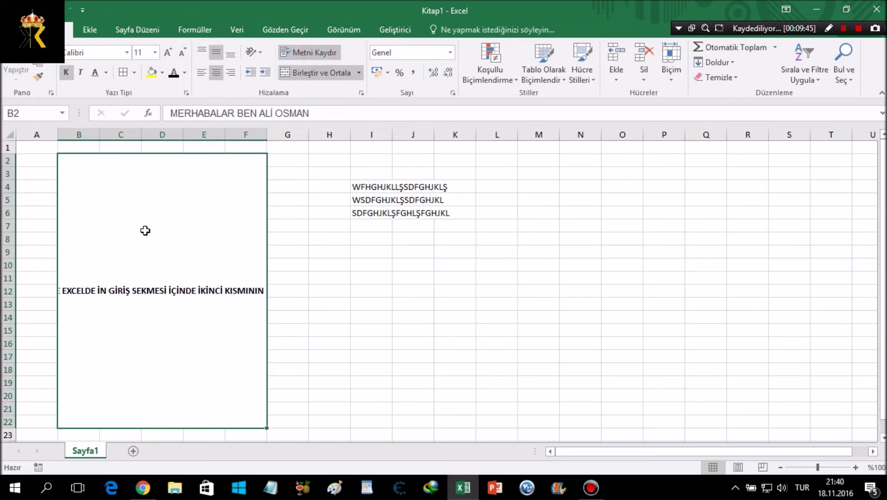
pyautogui.click(114, 287)
pyautogui.click(384, 293)
pyautogui.doubleClick(173, 267)
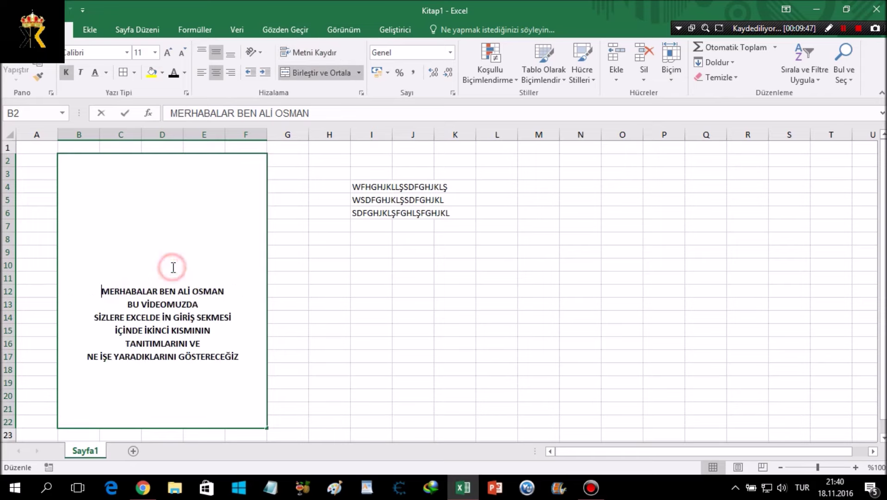
pyautogui.click(414, 294)
pyautogui.click(233, 219)
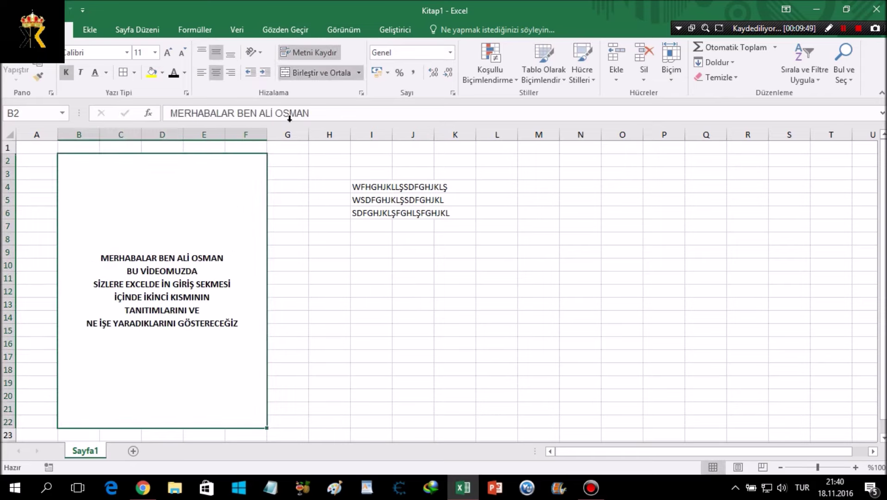
pyautogui.click(315, 53)
pyautogui.click(573, 212)
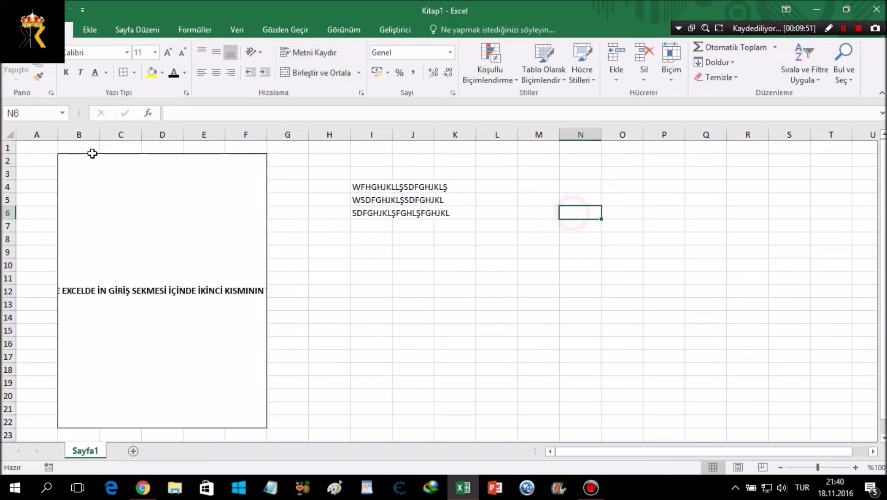
pyautogui.click(148, 230)
pyautogui.click(304, 58)
pyautogui.click(97, 327)
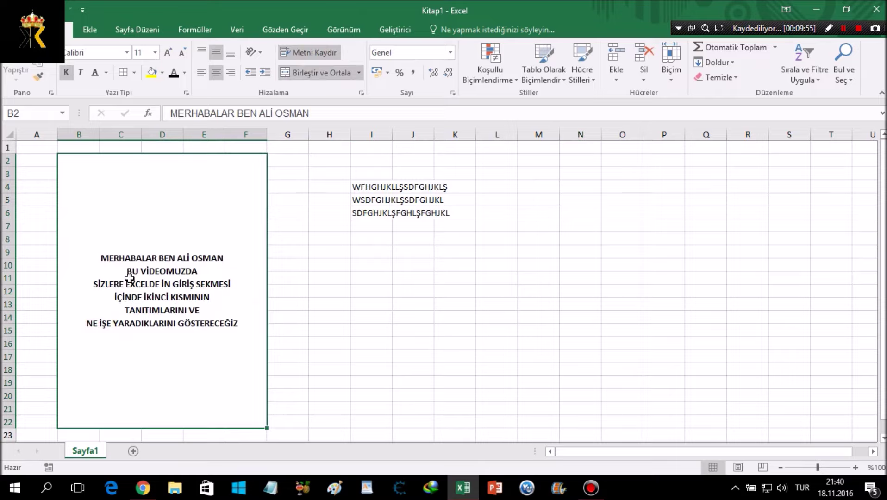
pyautogui.click(199, 270)
pyautogui.doubleClick(203, 269)
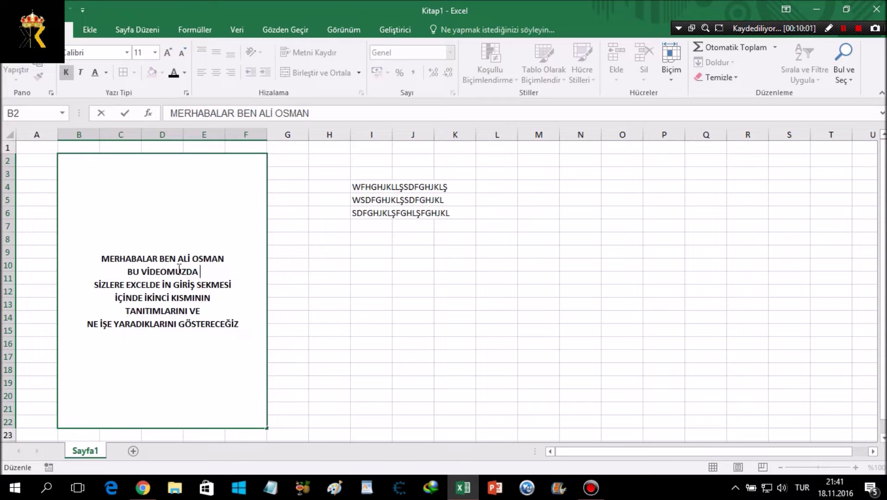
pyautogui.moveTo(200, 272); pyautogui.dragTo(138, 273)
pyautogui.click(149, 288)
pyautogui.click(385, 292)
pyautogui.click(240, 273)
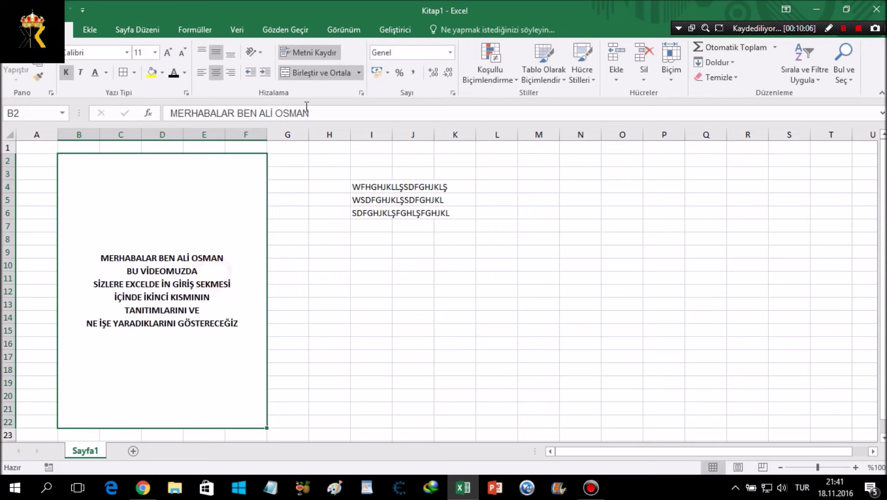
pyautogui.click(309, 52)
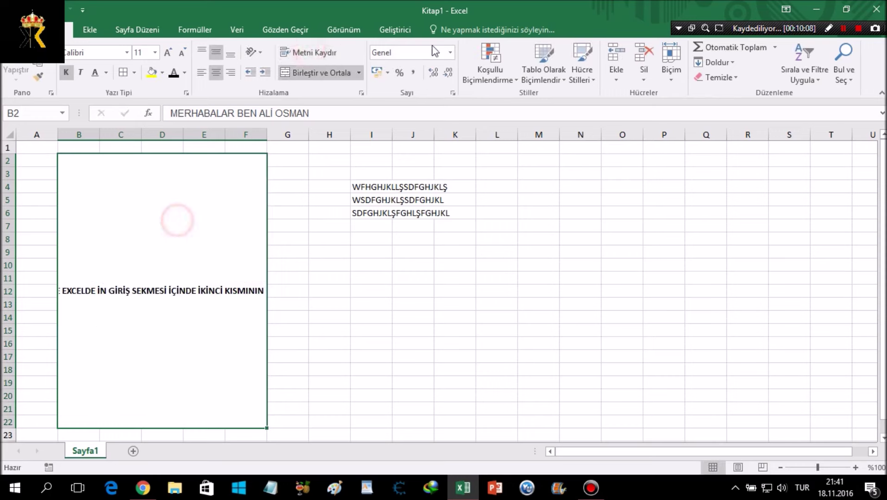
pyautogui.click(309, 53)
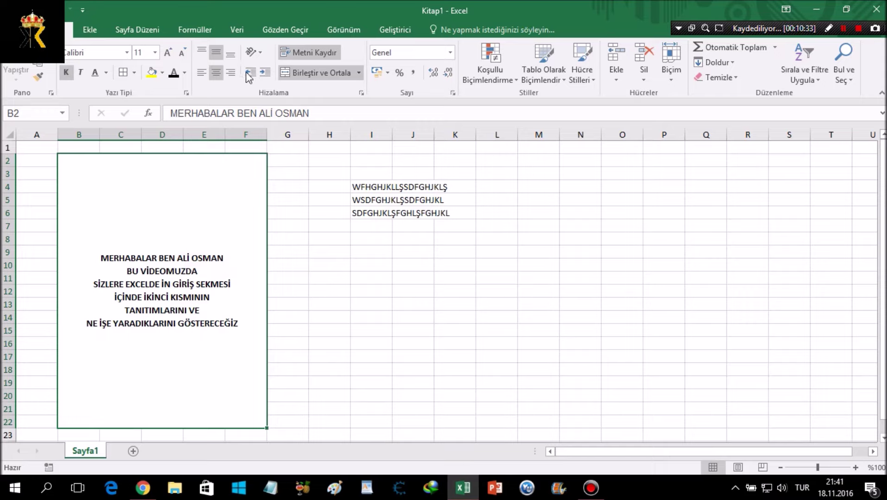
# Step: Left-align the merged block's text, indenting it and then removing the indent
pyautogui.click(264, 72)
pyautogui.click(264, 72)
pyautogui.click(263, 72)
pyautogui.click(264, 72)
pyautogui.click(264, 72)
pyautogui.click(246, 73)
pyautogui.click(247, 73)
pyautogui.click(247, 73)
pyautogui.click(246, 73)
pyautogui.click(246, 73)
pyautogui.click(247, 73)
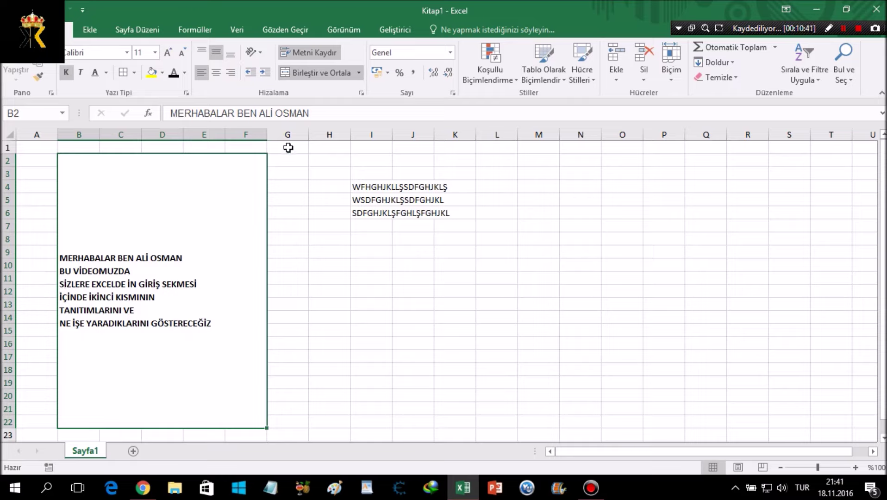
# Step: Top-align the merged block's text and bring its indent back to zero
pyautogui.click(202, 52)
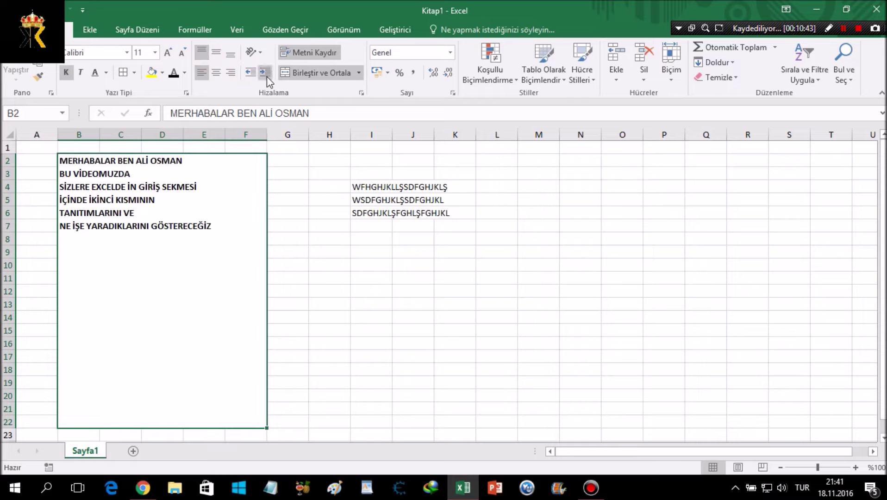
pyautogui.click(251, 72)
pyautogui.click(262, 72)
pyautogui.click(262, 72)
pyautogui.click(262, 72)
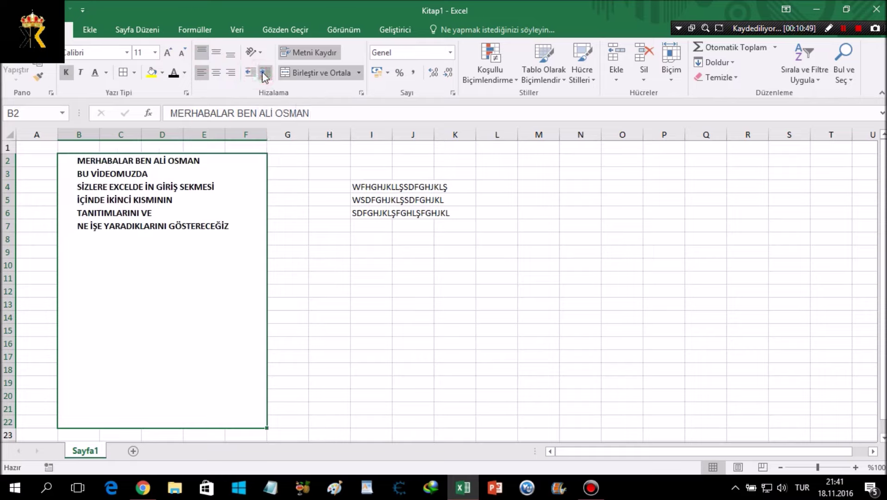
pyautogui.click(198, 77)
# Step: Open and leave editing of the merged block's text a few times
pyautogui.doubleClick(101, 161)
pyautogui.click(60, 161)
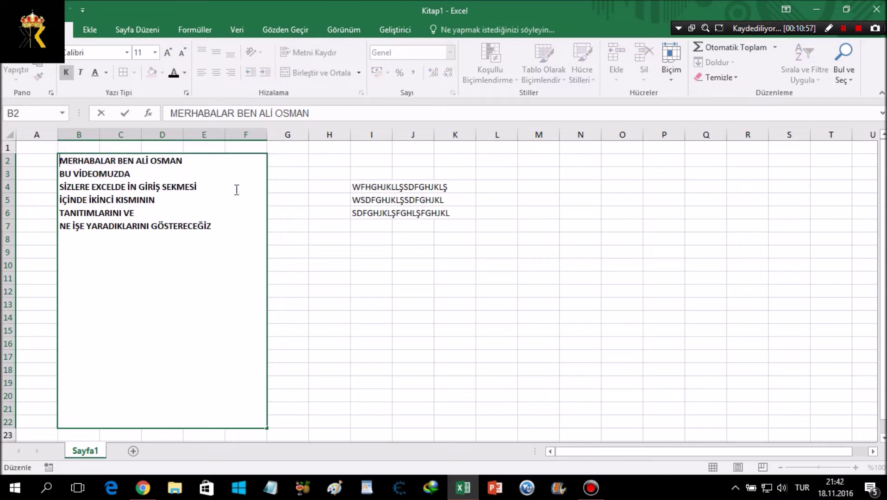
pyautogui.press('Tab')
pyautogui.doubleClick(112, 162)
pyautogui.click(281, 174)
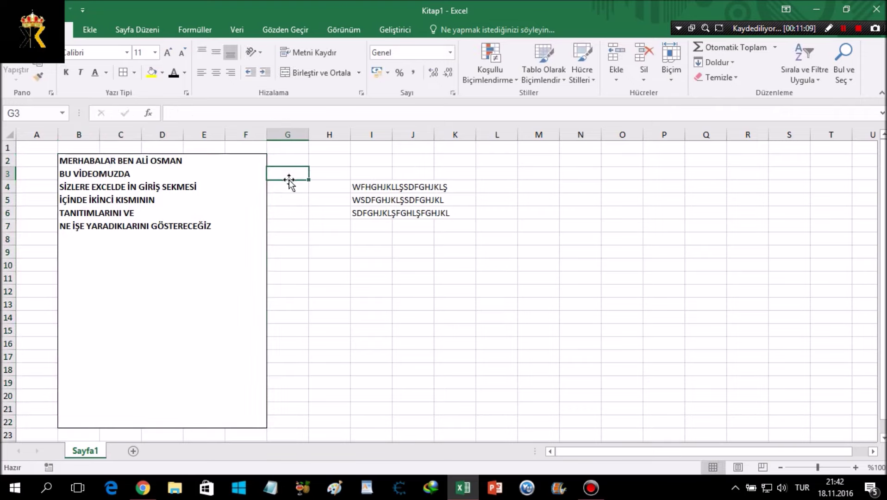
pyautogui.click(63, 162)
pyautogui.press('Right')
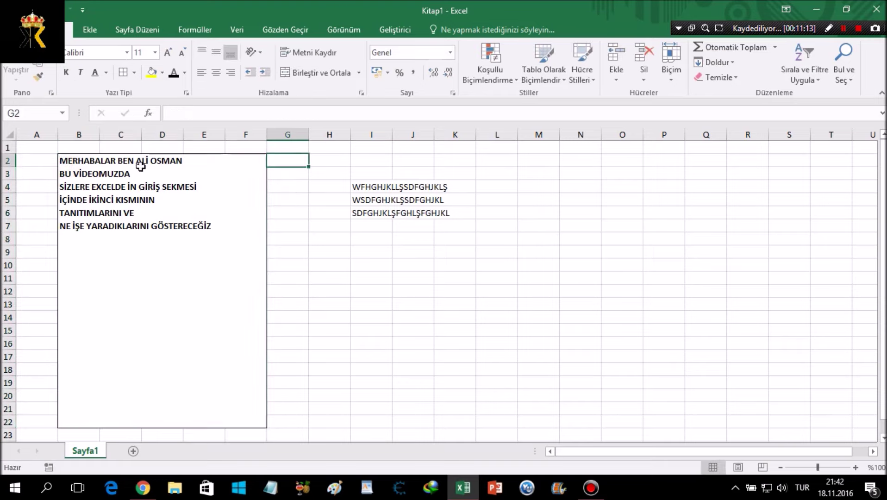
pyautogui.click(62, 163)
pyautogui.doubleClick(59, 162)
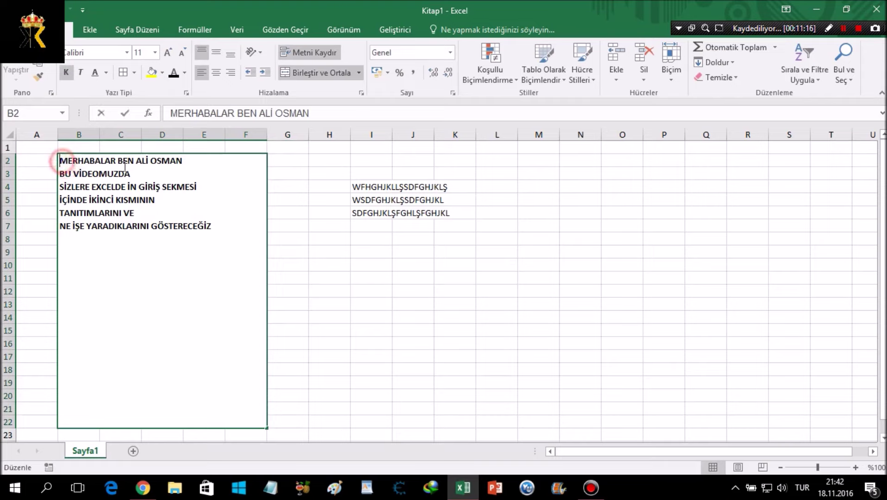
pyautogui.press('Tab')
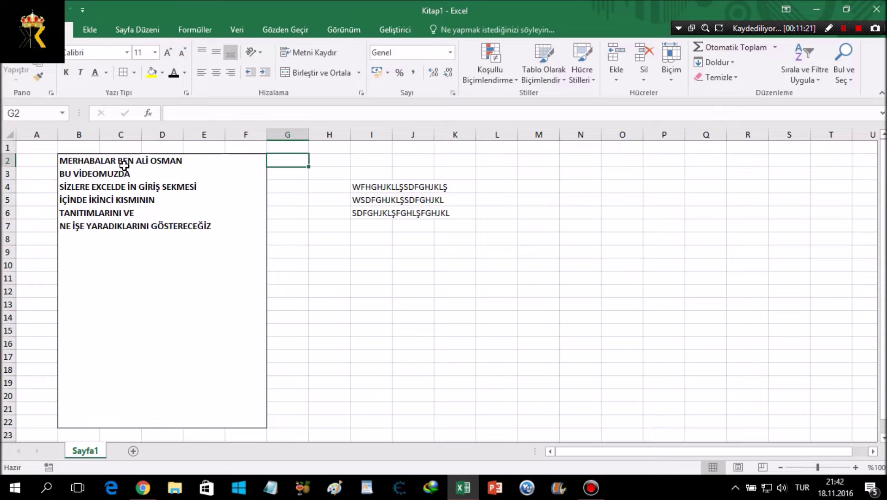
# Step: Select cells along row 3, then reselect the merged text block
pyautogui.click(614, 172)
pyautogui.click(762, 174)
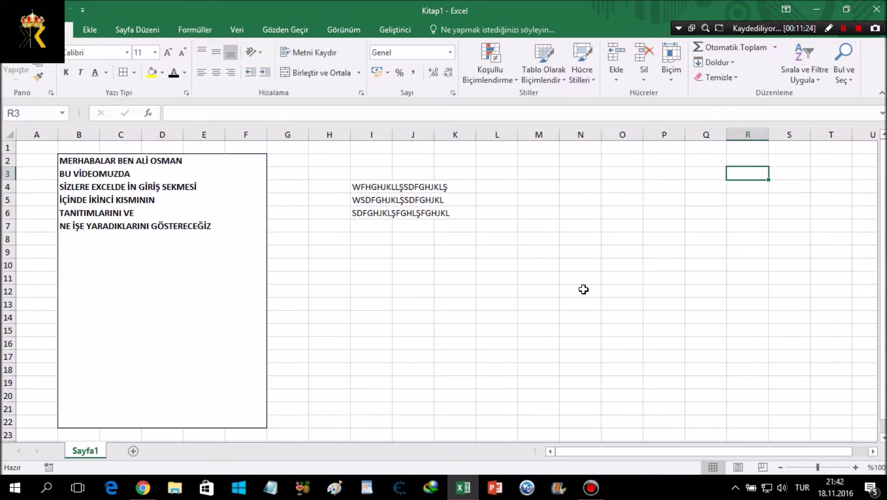
pyautogui.press('Right')
pyautogui.press('Right')
pyautogui.press('Right')
pyautogui.press('Right')
pyautogui.press('Right')
pyautogui.press('Right')
pyautogui.press('Right')
pyautogui.press('Right')
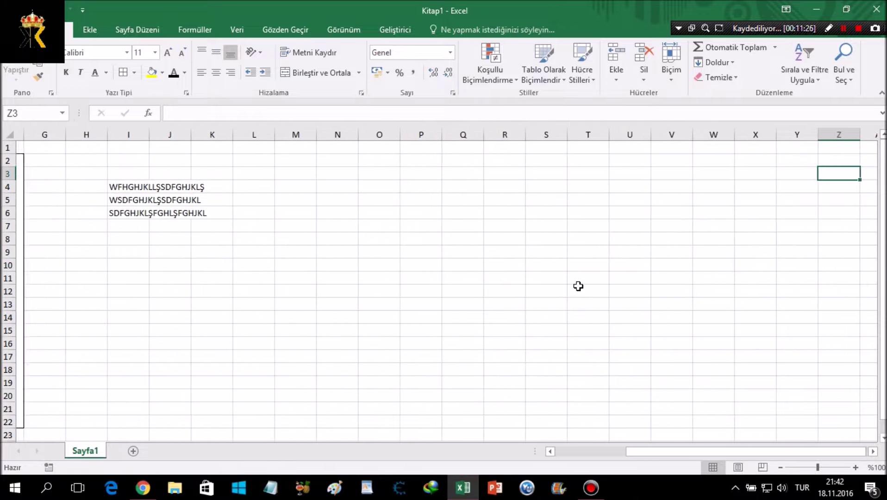
pyautogui.press('Right')
pyautogui.moveTo(708, 451); pyautogui.dragTo(535, 452)
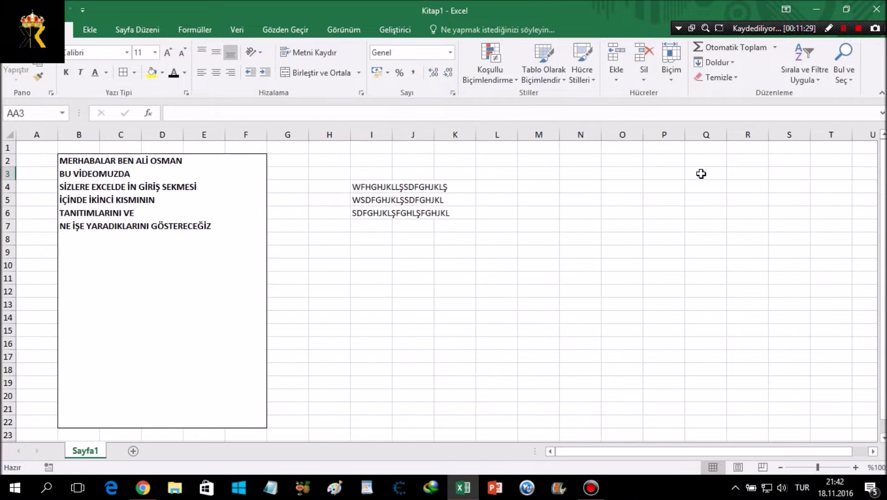
pyautogui.click(81, 162)
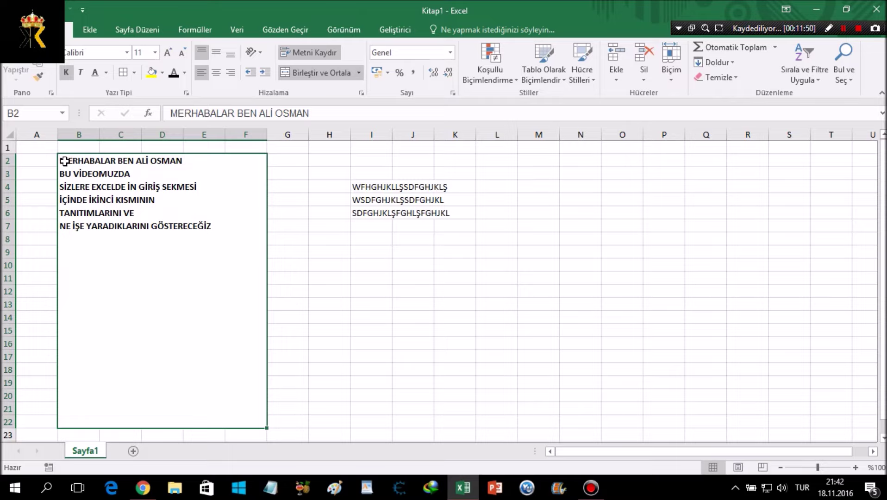
# Step: Apply Increase Indent three times to the merged B2:F22 block's lines
pyautogui.doubleClick(65, 161)
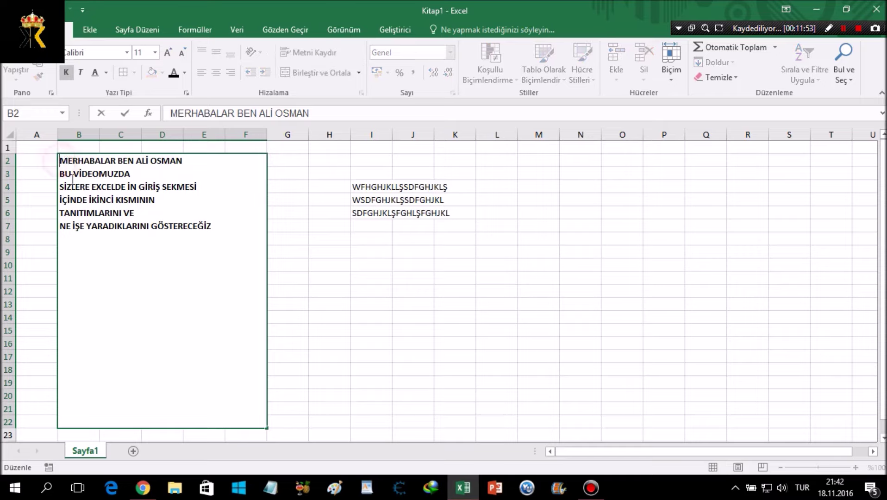
pyautogui.click(304, 194)
pyautogui.click(190, 198)
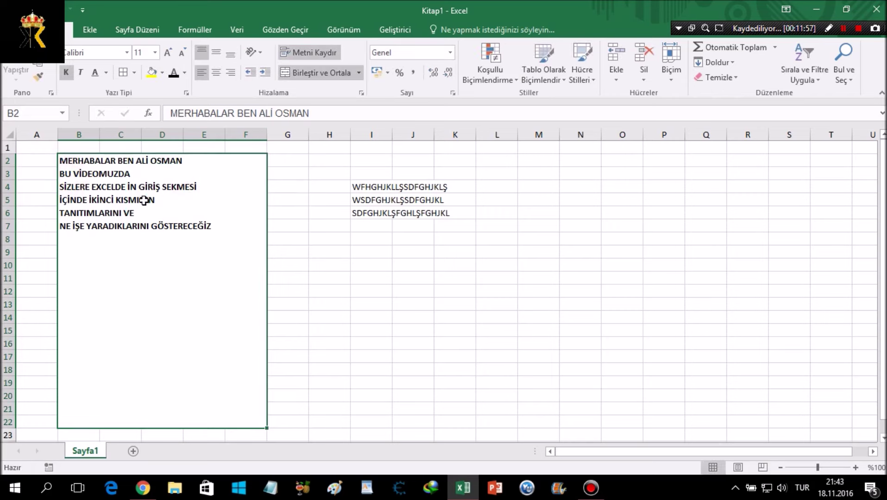
pyautogui.click(68, 161)
pyautogui.click(262, 73)
pyautogui.click(262, 72)
pyautogui.click(262, 72)
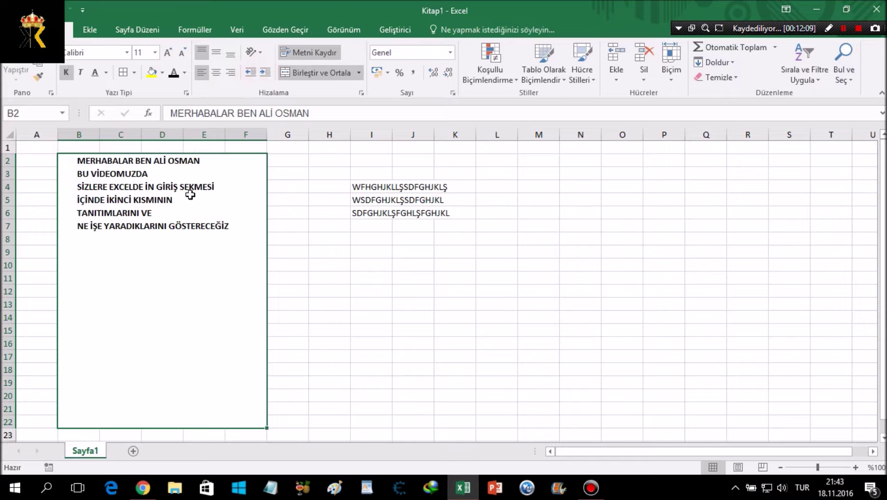
# Step: Apply Increase Indent to the text in cell I4
pyautogui.click(329, 200)
pyautogui.click(372, 186)
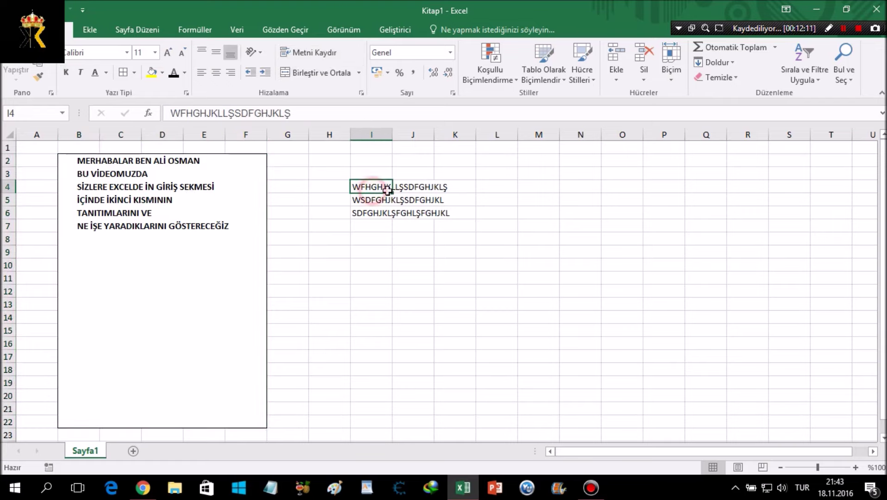
pyautogui.click(265, 73)
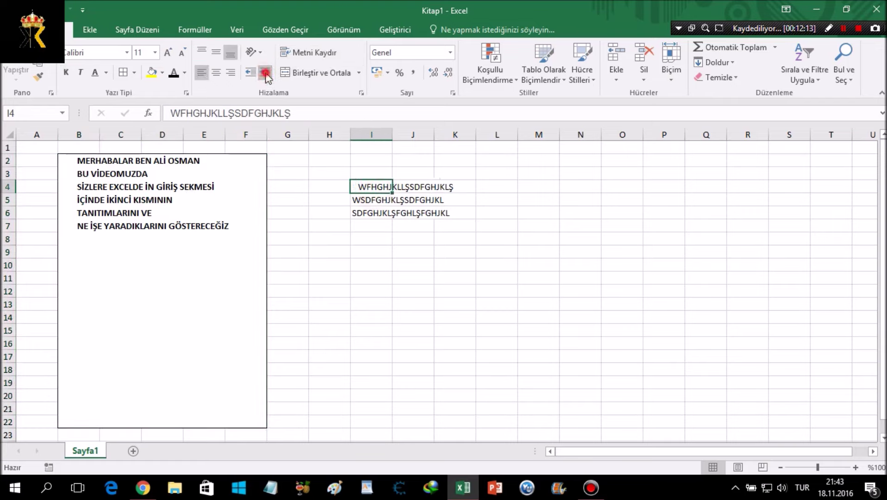
pyautogui.click(265, 73)
pyautogui.click(265, 72)
pyautogui.click(264, 73)
# Step: Compare the indented I4 text with the flush-left cells I5 and I6
pyautogui.click(397, 224)
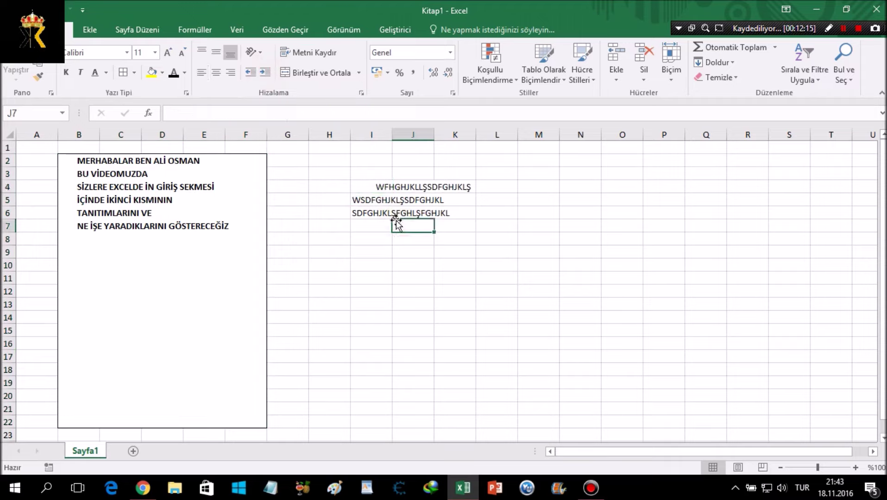
pyautogui.click(383, 187)
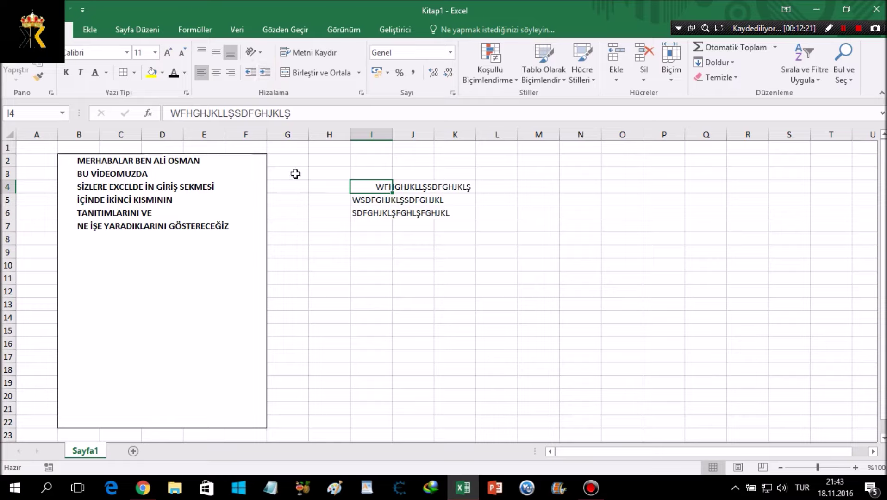
pyautogui.click(410, 189)
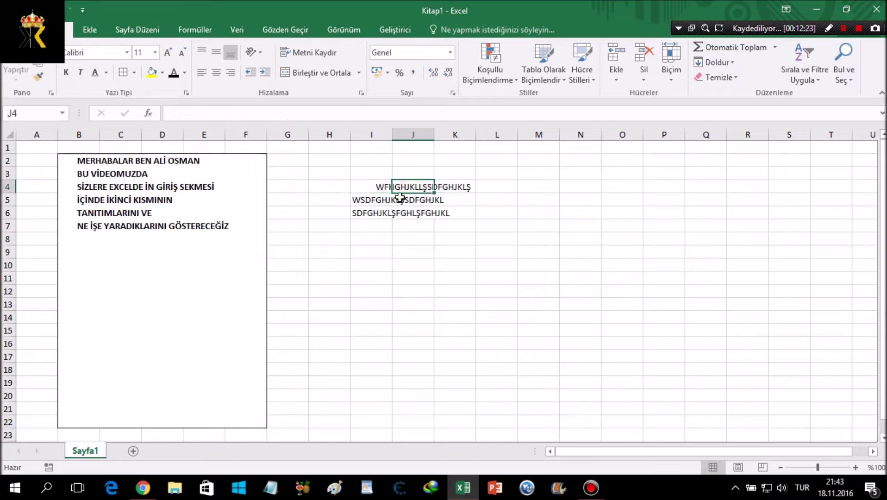
pyautogui.click(151, 173)
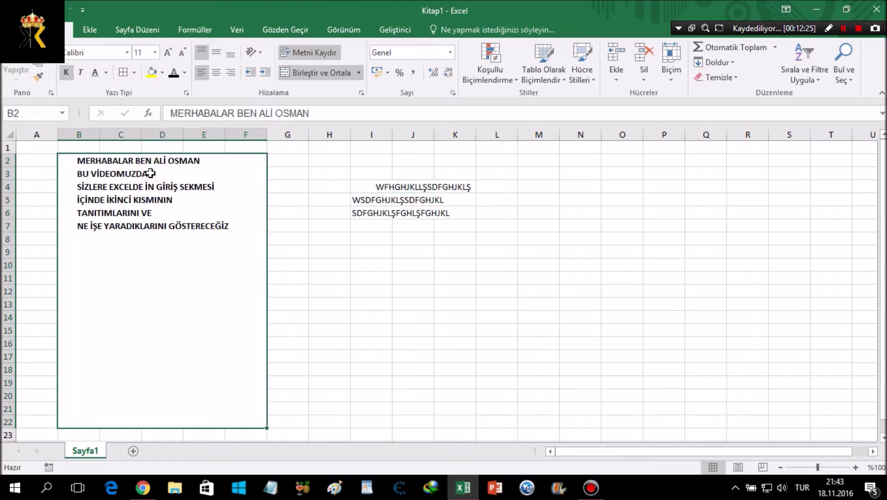
pyautogui.click(386, 188)
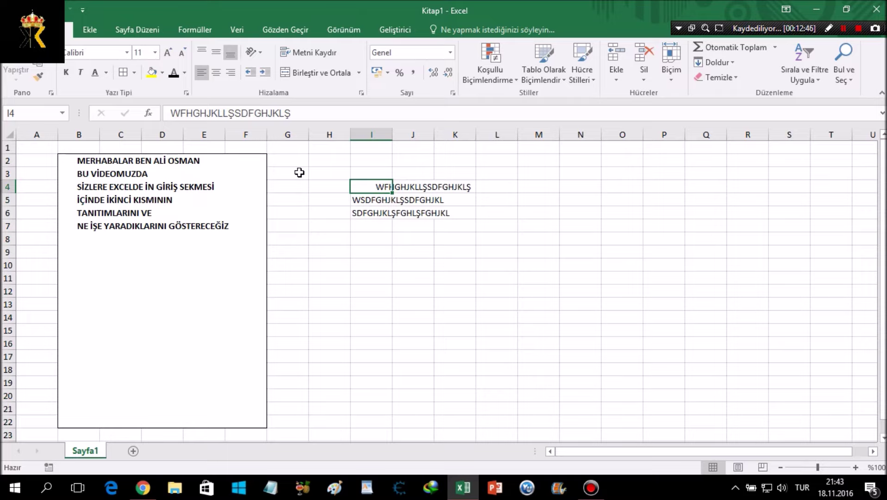
pyautogui.click(310, 213)
pyautogui.click(358, 203)
pyautogui.click(374, 214)
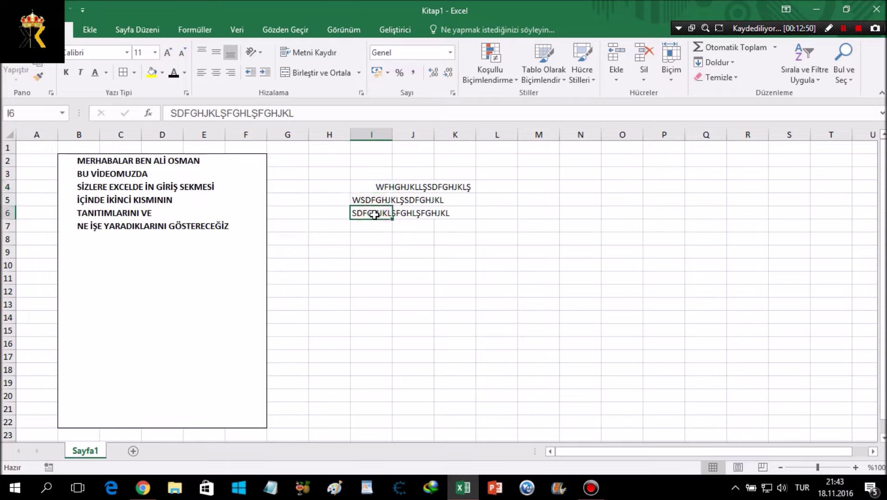
pyautogui.click(371, 199)
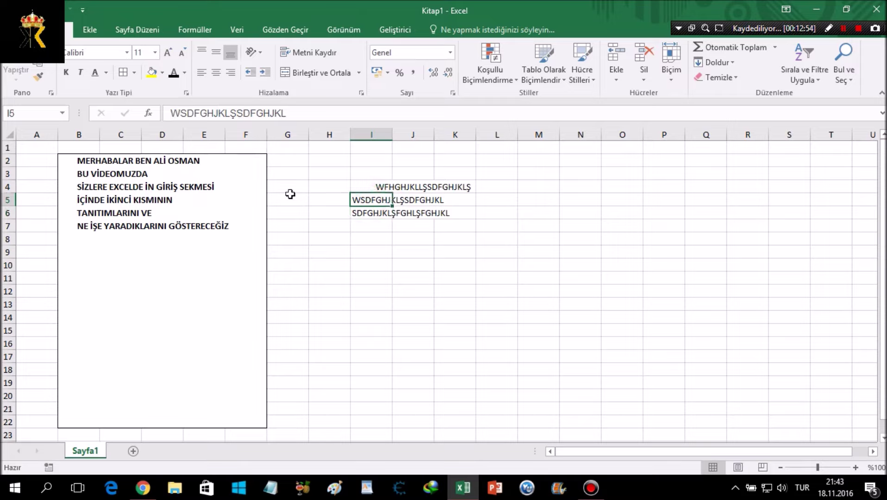
pyautogui.click(229, 196)
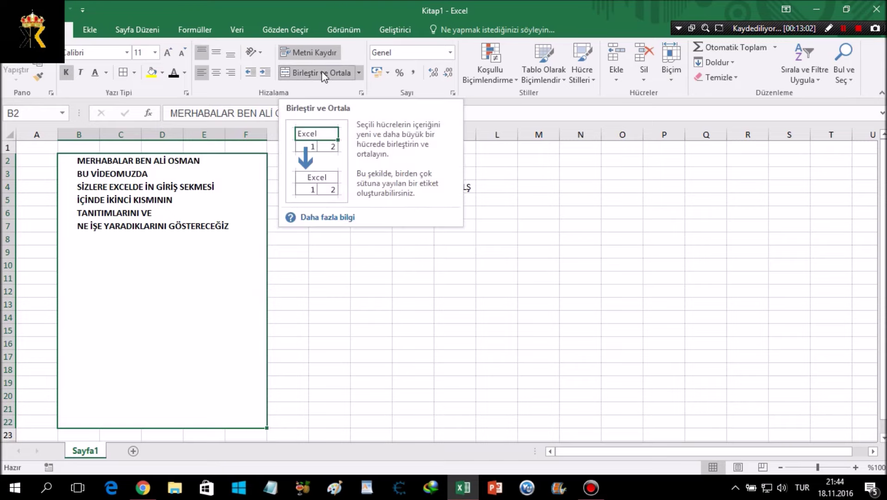
# Step: Delete all contents of the entire sheet
pyautogui.click(14, 134)
pyautogui.rightClick(14, 135)
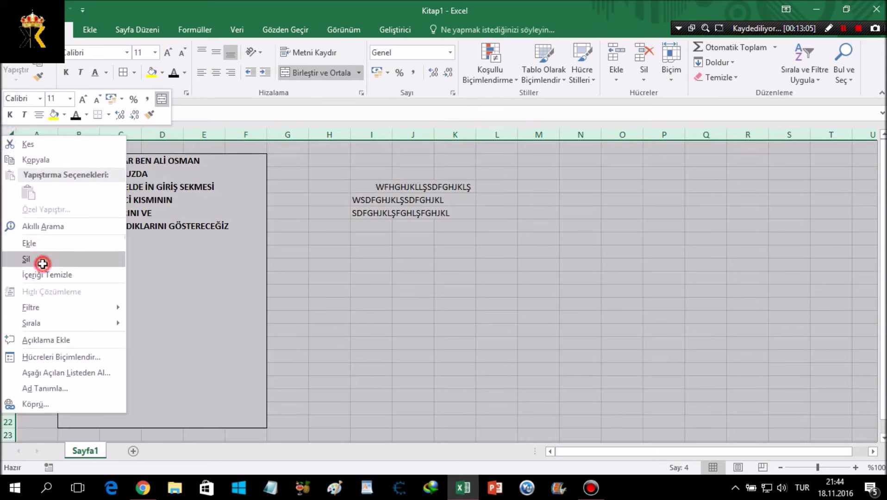
pyautogui.click(41, 260)
# Step: Enter the letters A to F across cells C3 to H3
pyautogui.click(155, 189)
pyautogui.click(121, 172)
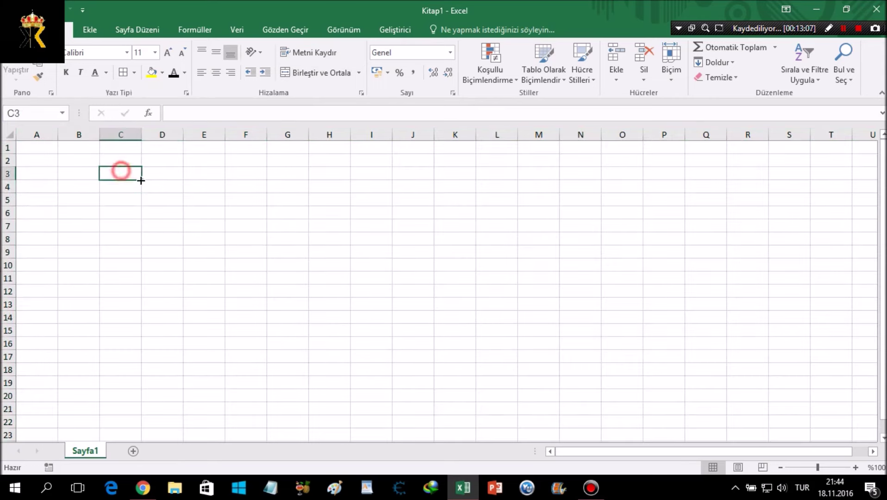
pyautogui.write('A')
pyautogui.click(152, 179)
pyautogui.write('B')
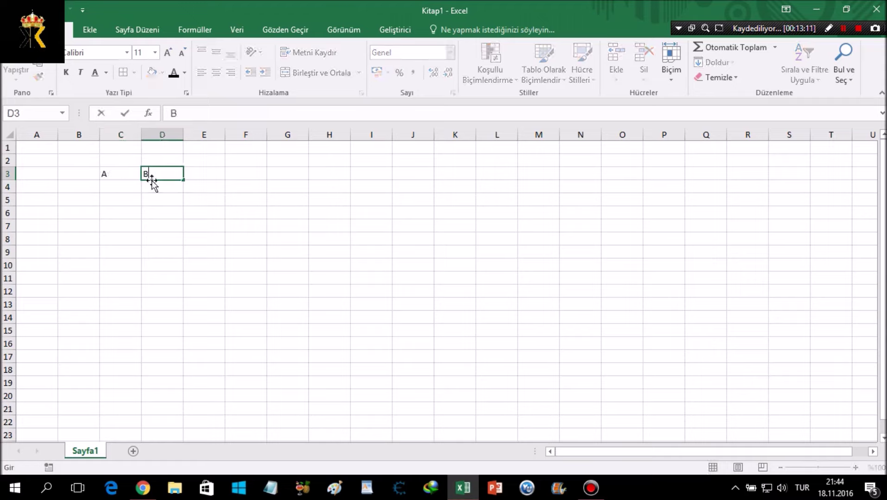
pyautogui.press('Tab')
pyautogui.write('C')
pyautogui.press('Tab')
pyautogui.write('D')
pyautogui.press('Tab')
pyautogui.write('E')
pyautogui.press('Tab')
pyautogui.write('F')
pyautogui.press('Tab')
# Step: Enter G in I3, centre the A–G headers and give them borders
pyautogui.write('G')
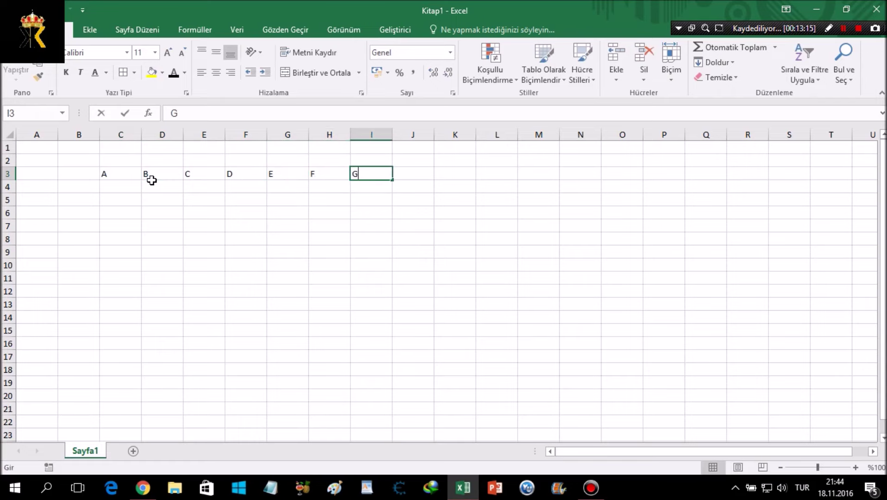
pyautogui.click(268, 254)
pyautogui.moveTo(108, 173); pyautogui.dragTo(382, 174)
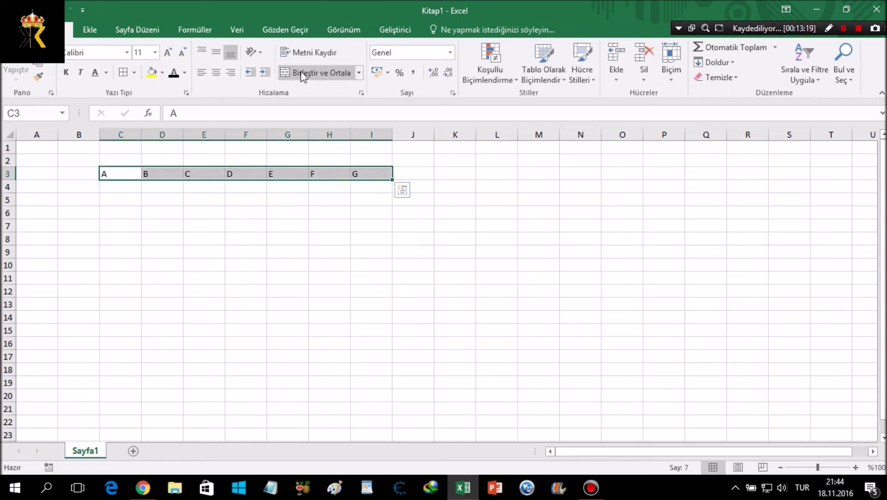
pyautogui.click(216, 72)
pyautogui.click(216, 52)
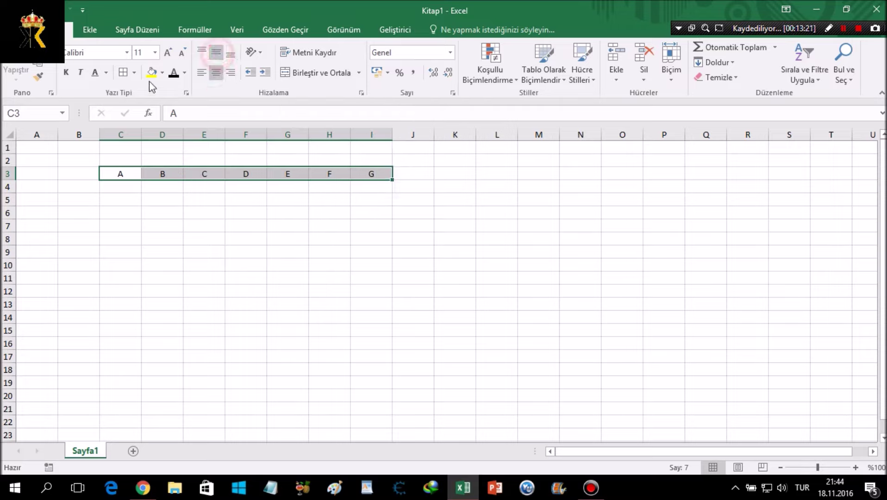
pyautogui.click(122, 72)
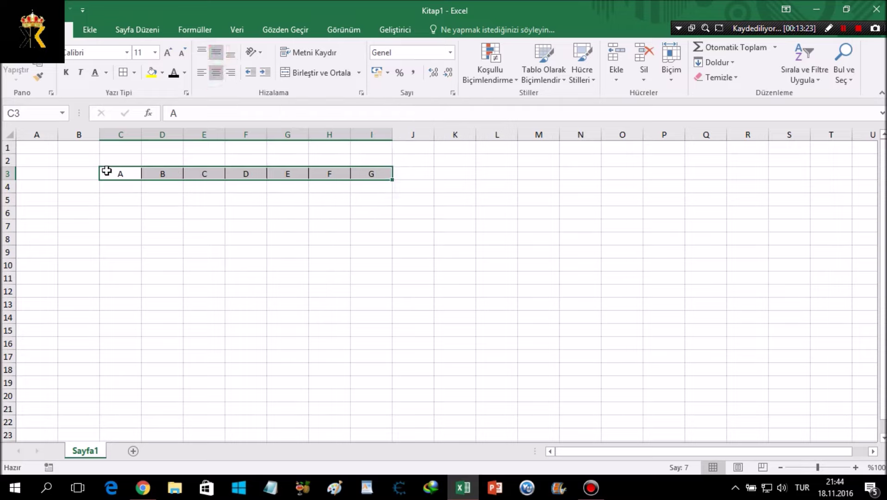
# Step: Give the table body C4:I12 All Borders
pyautogui.moveTo(117, 182); pyautogui.dragTo(376, 287)
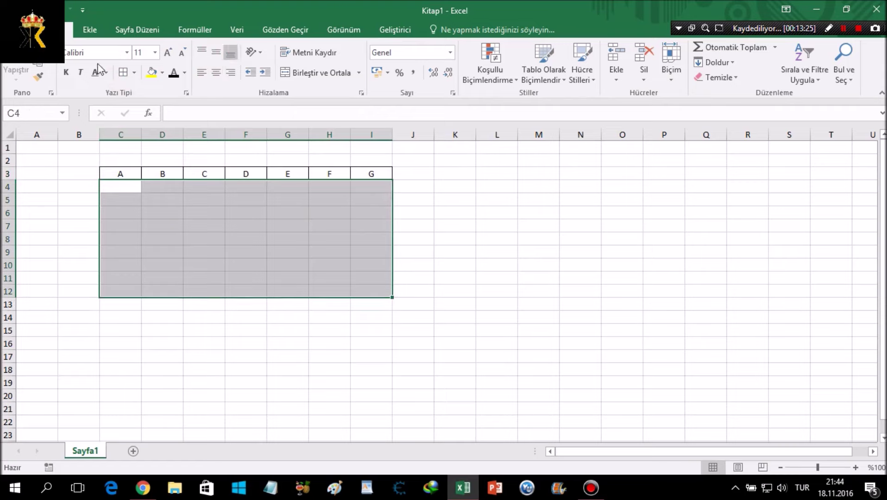
pyautogui.click(123, 72)
pyautogui.click(126, 187)
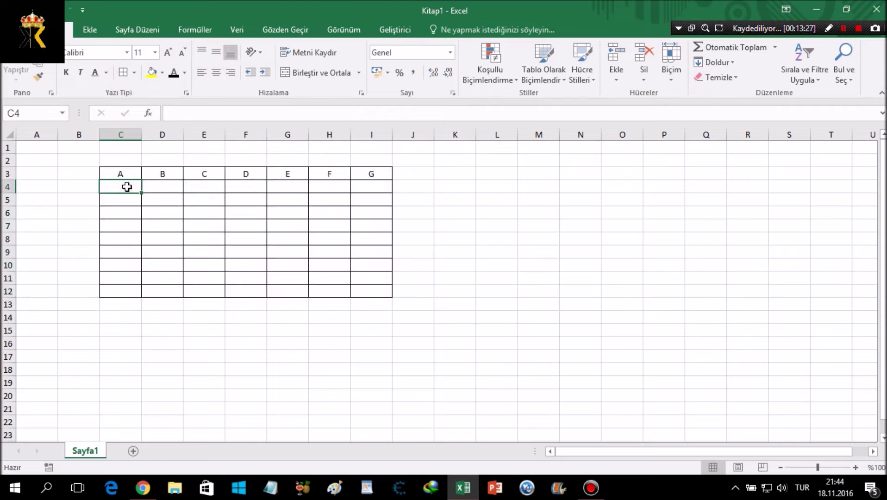
# Step: Enter the numbers 1 to 4 down cells C4 to C7
pyautogui.write('1')
pyautogui.press('Return')
pyautogui.write('2')
pyautogui.press('Return')
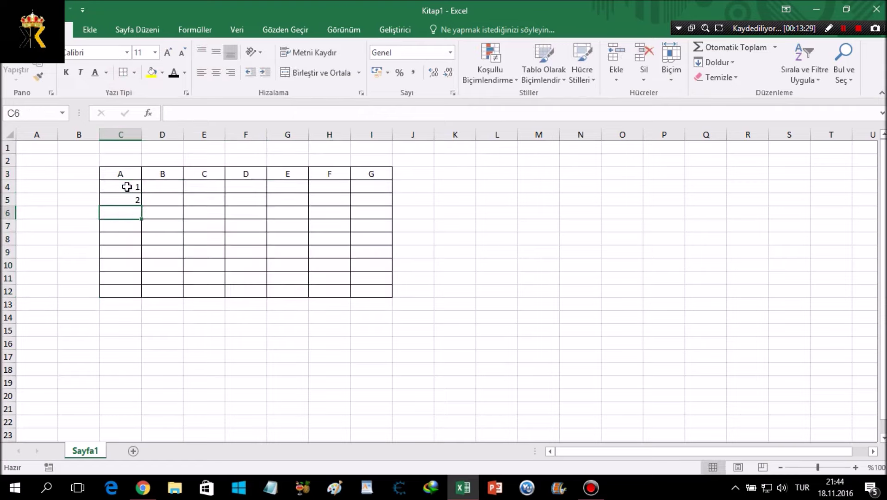
pyautogui.write('3')
pyautogui.press('Return')
pyautogui.write('4')
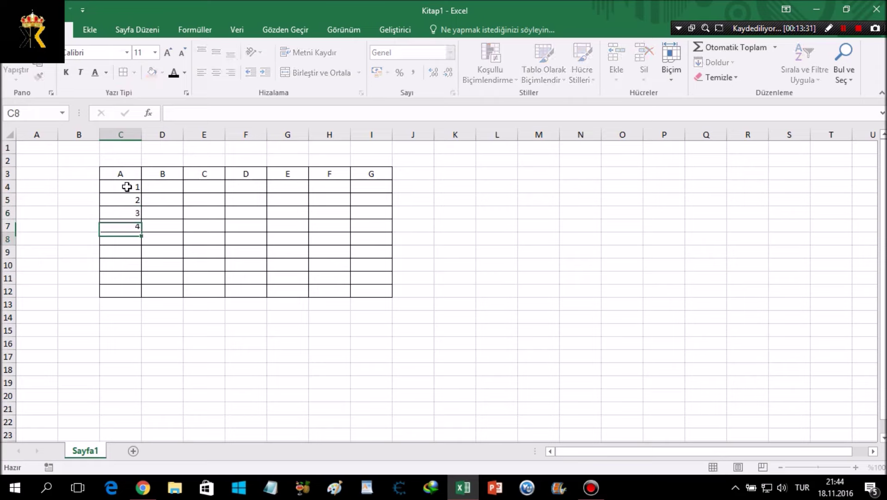
pyautogui.press('Return')
# Step: Centre the table numbers and fill 1 to 9 down every column C–I
pyautogui.moveTo(134, 186); pyautogui.dragTo(370, 289)
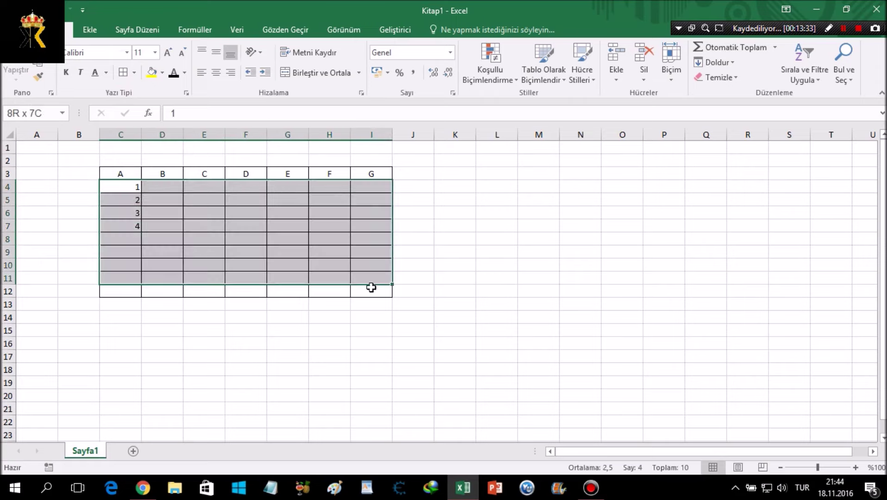
pyautogui.click(216, 72)
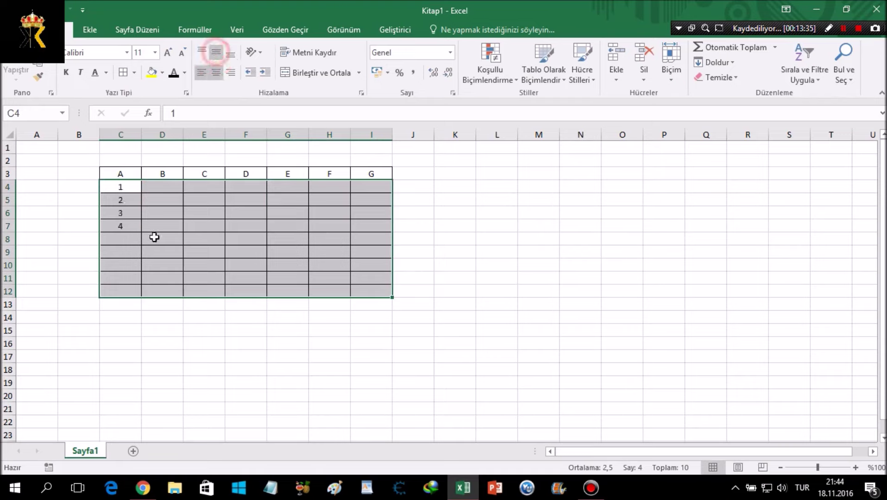
pyautogui.click(138, 264)
pyautogui.moveTo(123, 187)
pyautogui.mouseDown()
pyautogui.moveTo(139, 296)
pyautogui.moveTo(375, 292)
pyautogui.mouseUp()
pyautogui.click(512, 278)
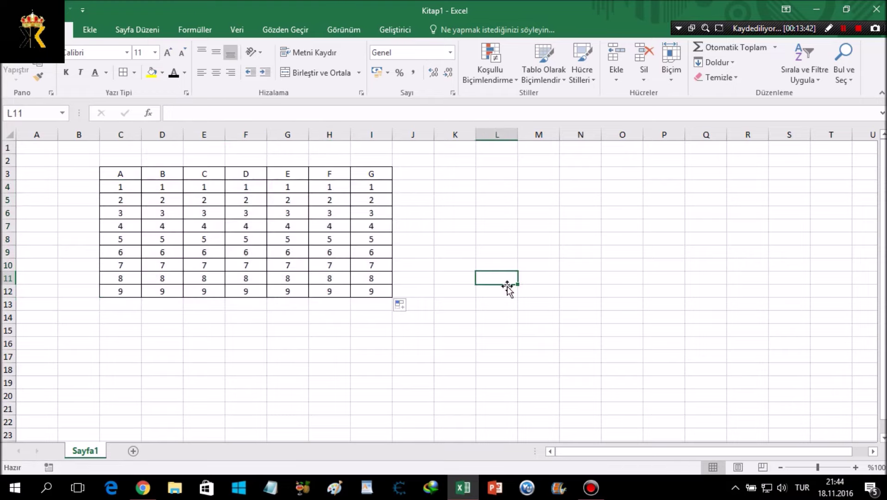
# Step: Change header C3 from A to AD and header D3 from B to SOYAD
pyautogui.moveTo(135, 173); pyautogui.dragTo(374, 176)
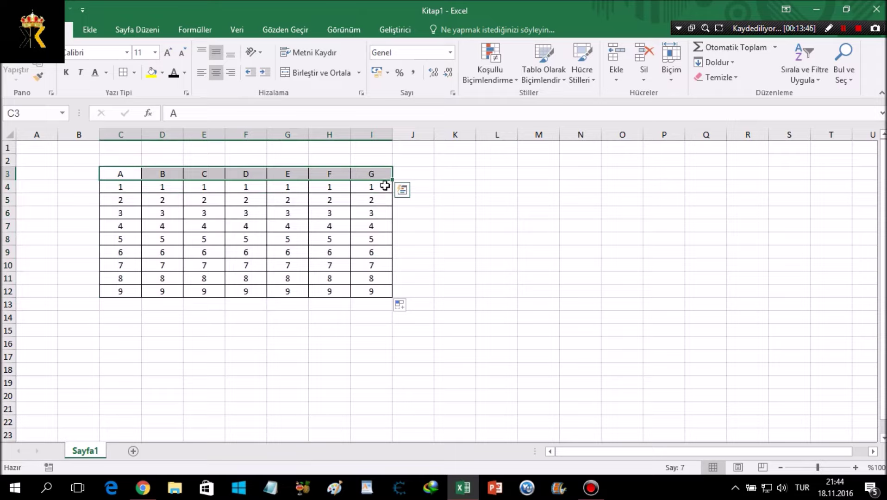
pyautogui.click(384, 203)
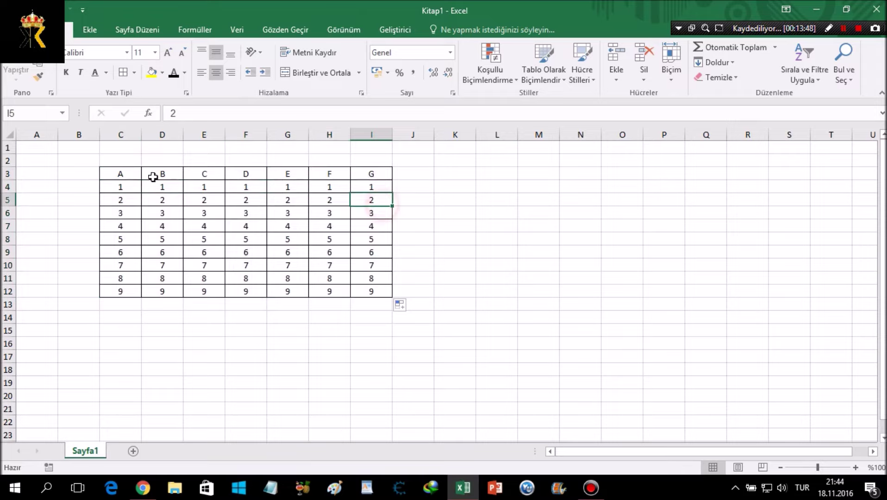
pyautogui.click(129, 187)
pyautogui.click(150, 188)
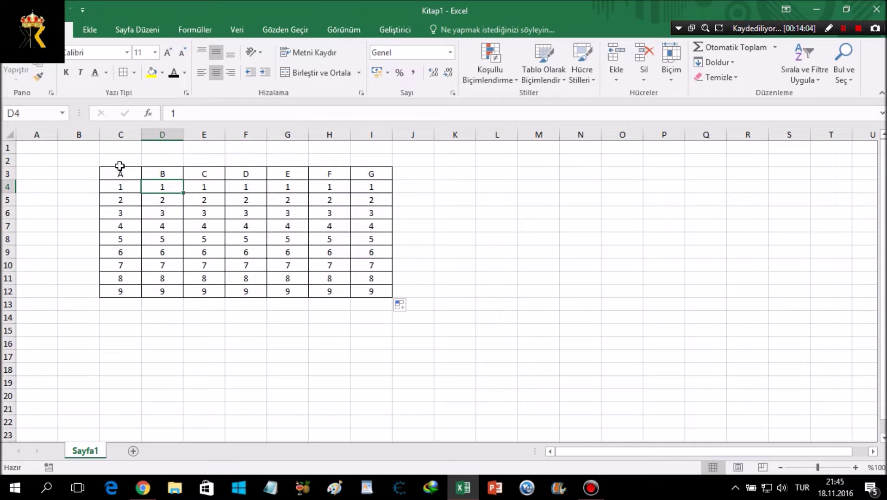
pyautogui.moveTo(120, 172)
pyautogui.mouseDown()
pyautogui.moveTo(200, 168)
pyautogui.moveTo(179, 173)
pyautogui.mouseUp()
pyautogui.click(120, 174)
pyautogui.click(152, 174)
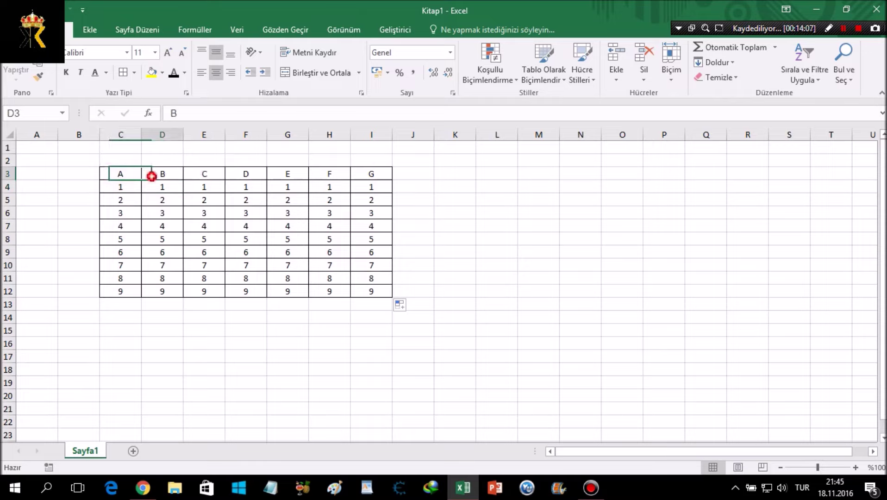
pyautogui.click(112, 175)
pyautogui.write('AD')
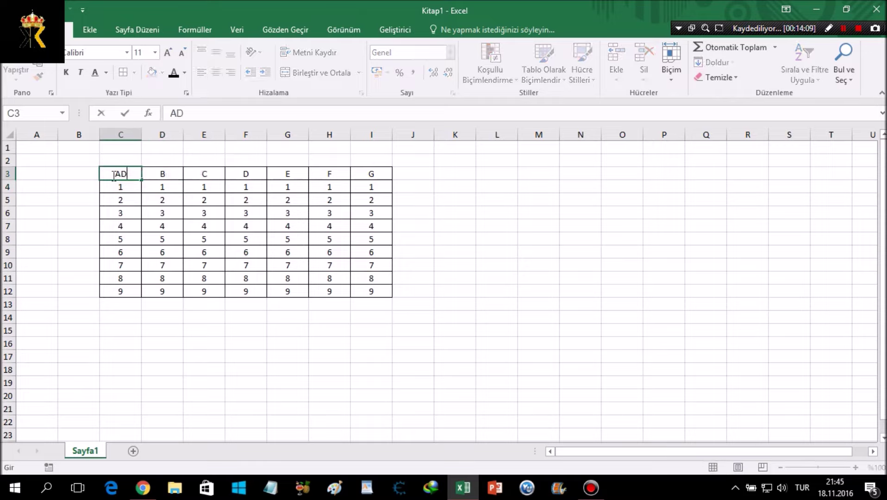
pyautogui.press('Tab')
pyautogui.write('SOYAD')
pyautogui.click(264, 237)
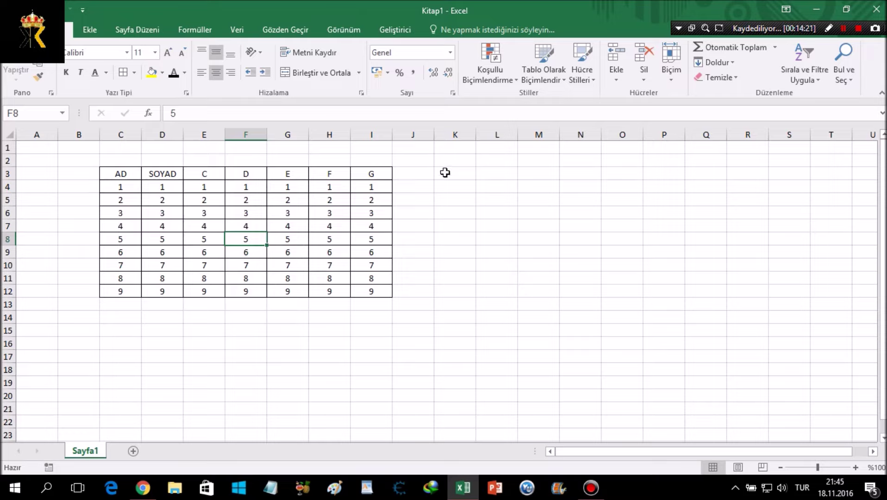
# Step: Merge and centre cells K3 and L3 into one cell
pyautogui.moveTo(458, 172); pyautogui.dragTo(505, 175)
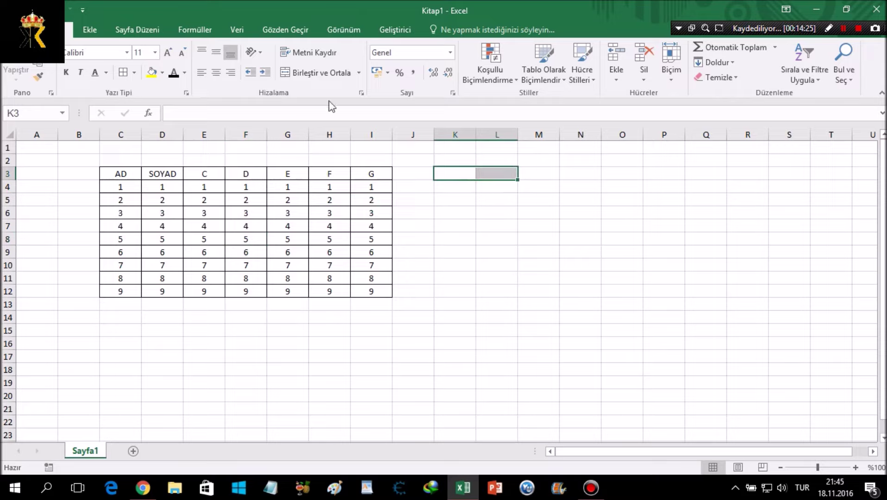
pyautogui.click(309, 74)
pyautogui.click(528, 223)
pyautogui.click(481, 172)
pyautogui.click(508, 158)
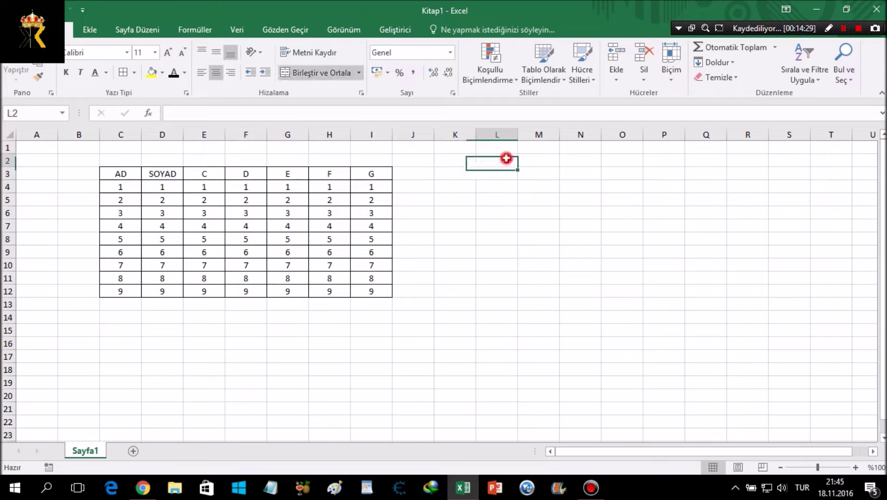
pyautogui.click(461, 158)
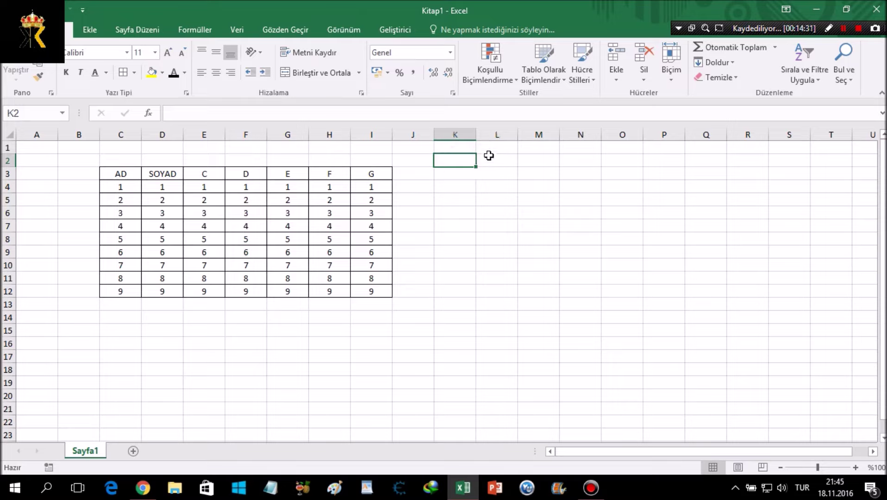
pyautogui.click(464, 174)
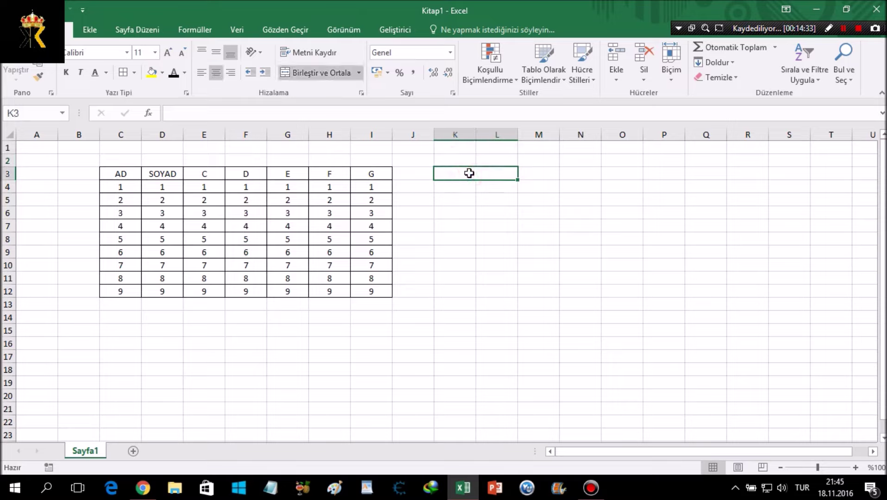
# Step: Enter ABC in the merged K3 cell
pyautogui.doubleClick(470, 172)
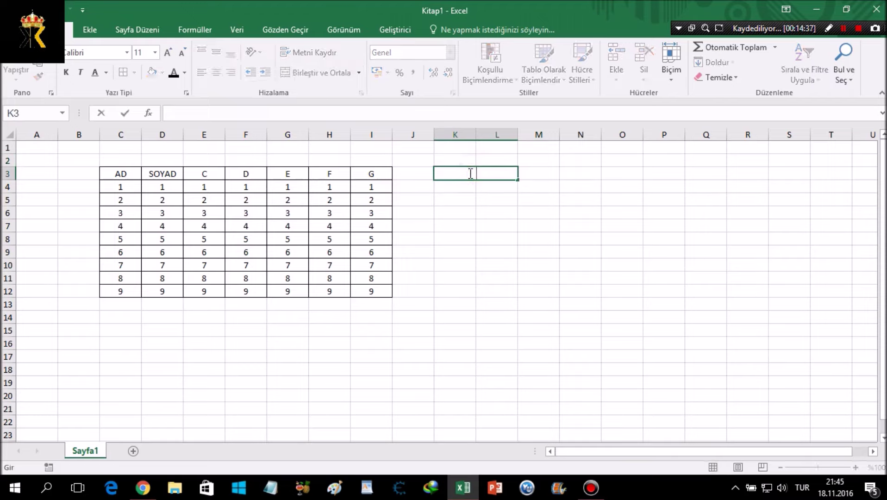
pyautogui.write('ABC')
pyautogui.click(567, 253)
pyautogui.click(464, 174)
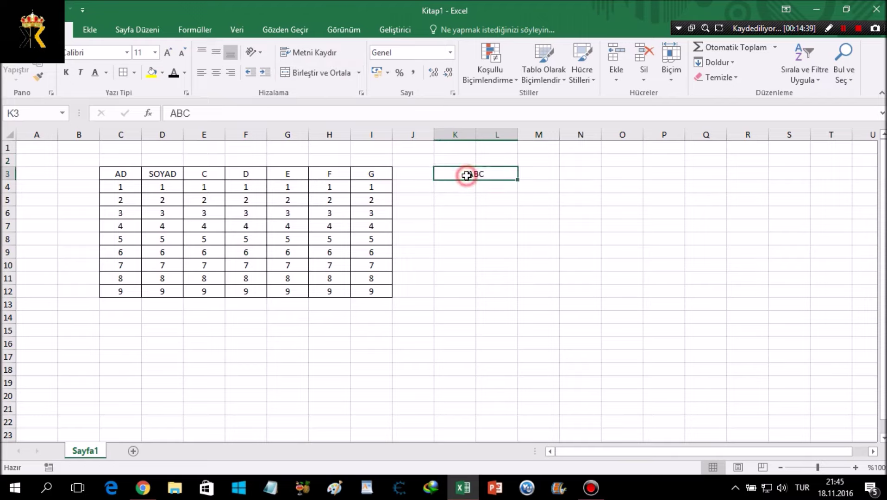
pyautogui.click(625, 186)
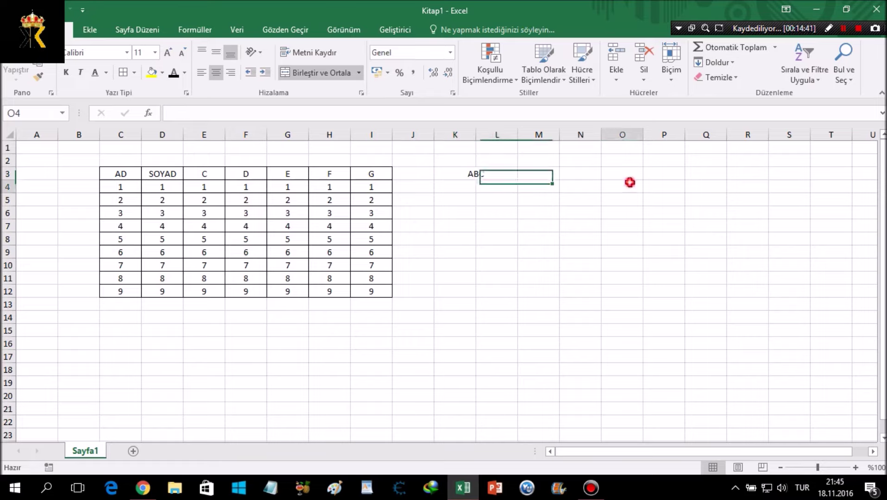
# Step: Replace ABC in the merged K3 cell with 1
pyautogui.click(470, 172)
pyautogui.click(497, 218)
pyautogui.click(484, 172)
pyautogui.write('1')
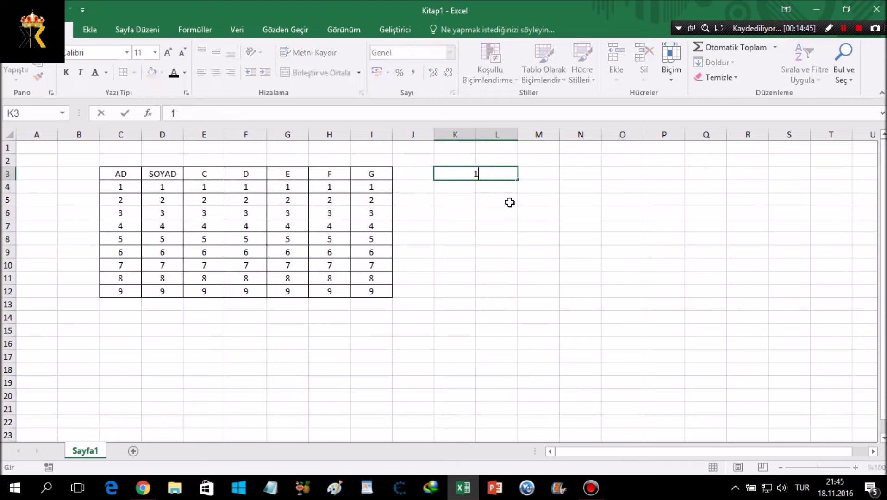
# Step: Enter 2 in cell M3 beside the merged K3 cell
pyautogui.click(533, 166)
pyautogui.write('2')
pyautogui.click(682, 223)
pyautogui.click(478, 176)
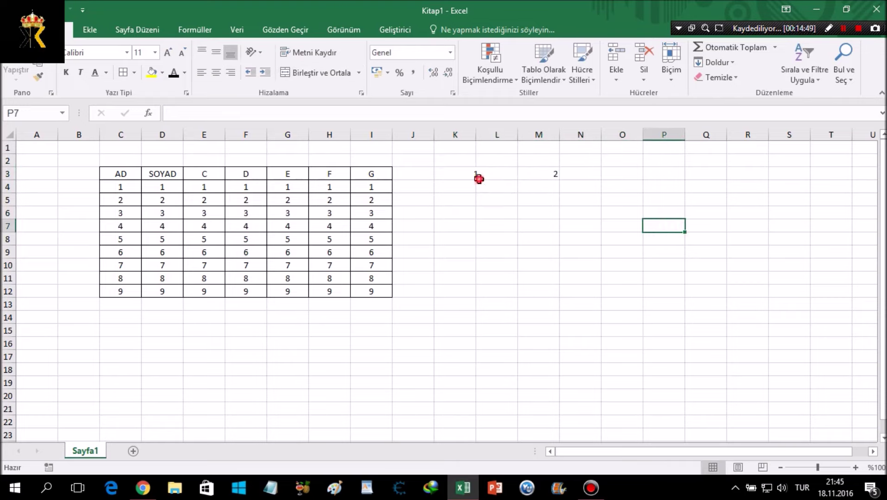
pyautogui.click(540, 174)
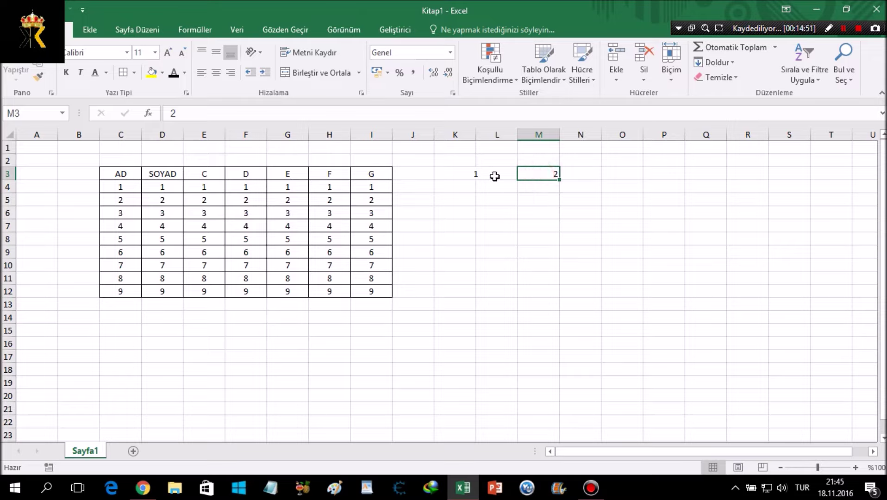
pyautogui.click(494, 174)
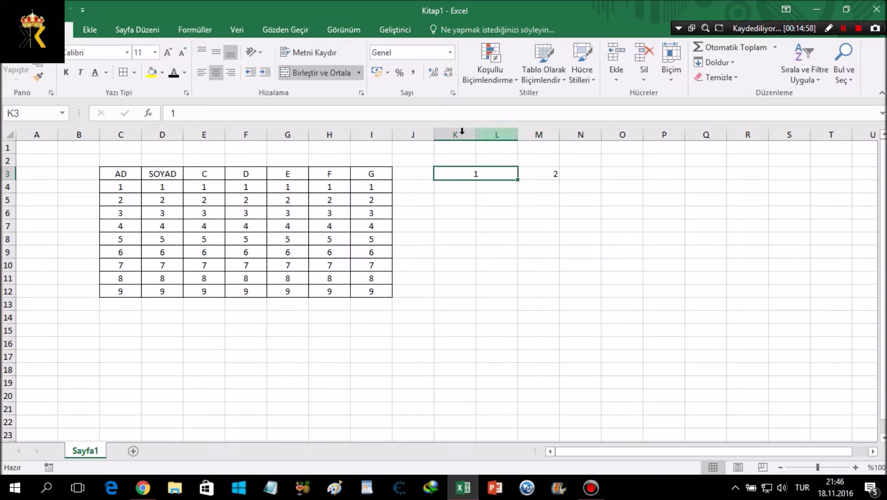
pyautogui.click(478, 174)
# Step: Inspect the merged K3:L3 cell holding 1 against neighbouring cells M3 and N3
pyautogui.moveTo(439, 214); pyautogui.dragTo(640, 278)
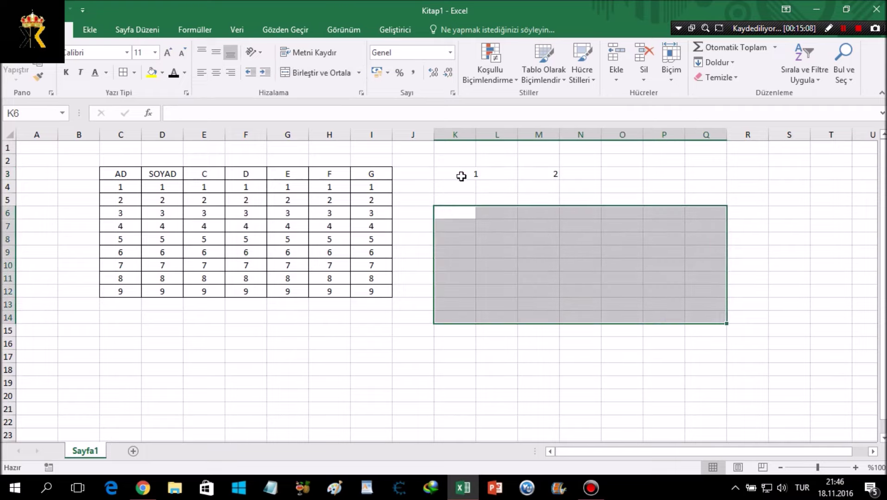
pyautogui.click(456, 172)
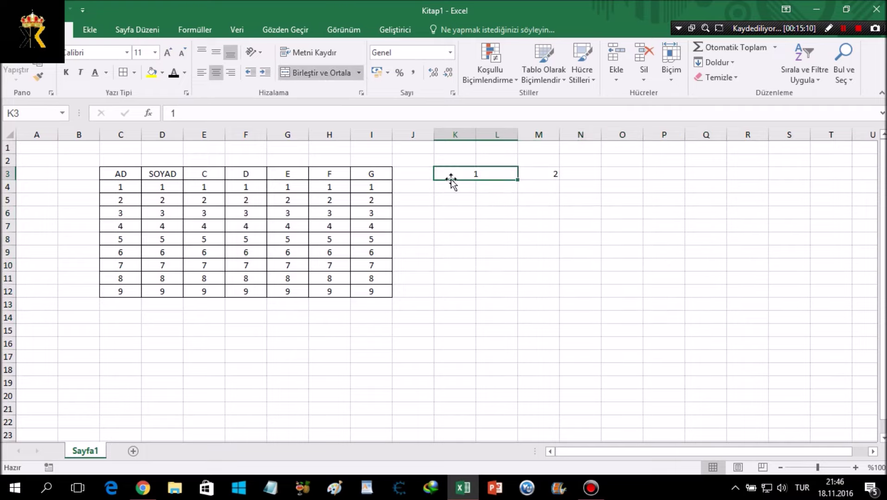
pyautogui.click(450, 173)
pyautogui.click(497, 174)
pyautogui.click(493, 171)
pyautogui.click(531, 172)
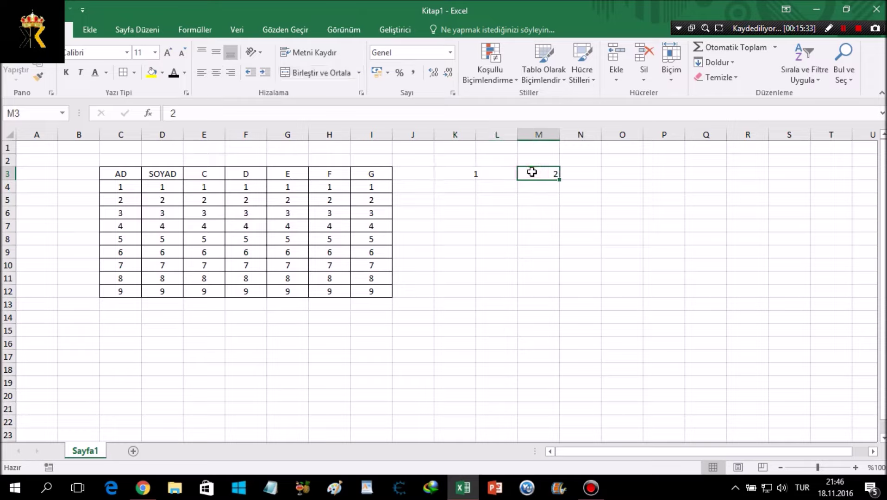
pyautogui.click(571, 172)
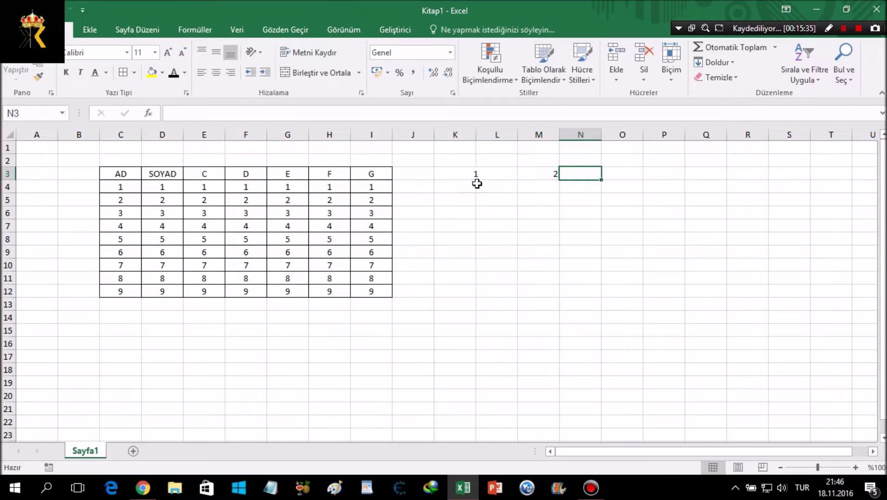
pyautogui.click(502, 171)
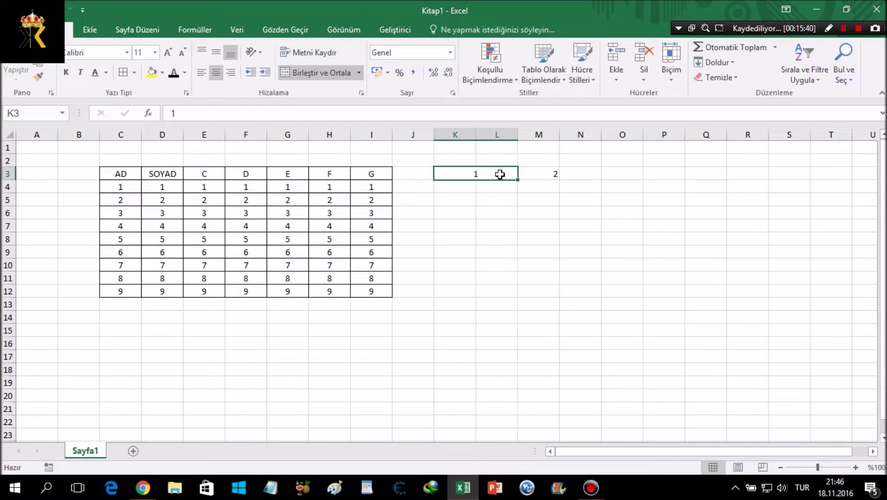
pyautogui.click(455, 173)
# Step: Check column K and row 3 against the merged K3:L3 cell holding 1
pyautogui.click(458, 133)
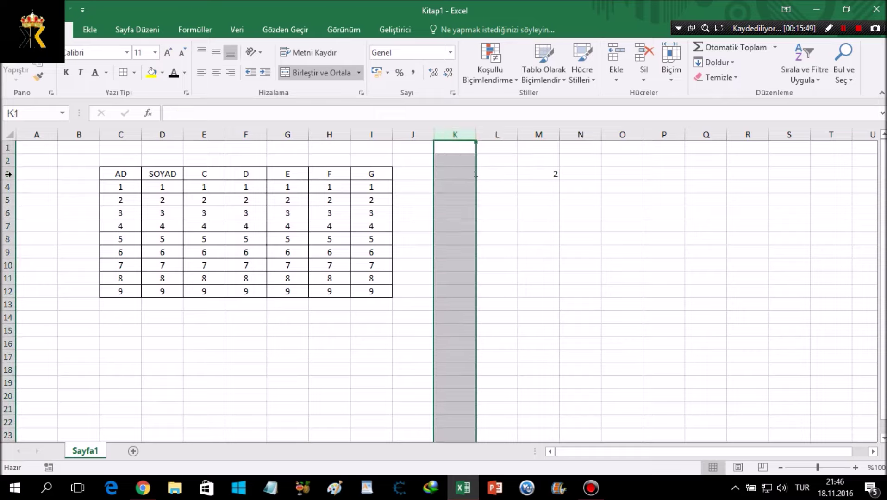
pyautogui.click(7, 174)
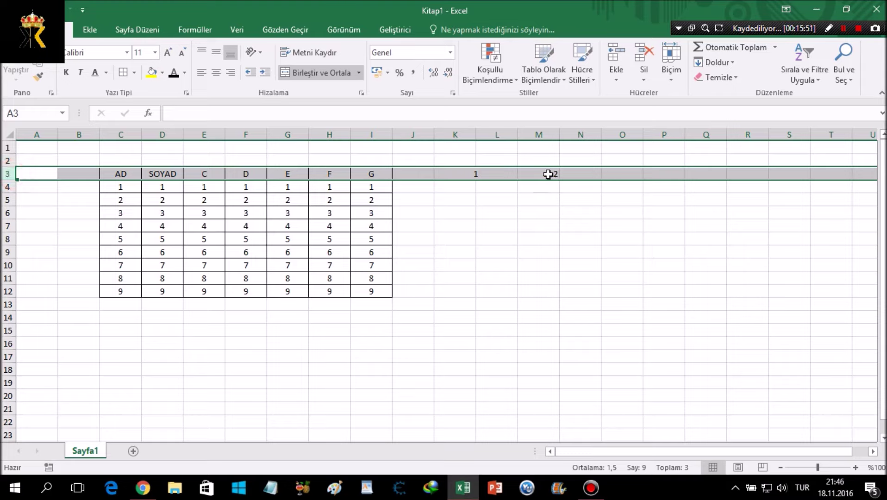
pyautogui.click(477, 172)
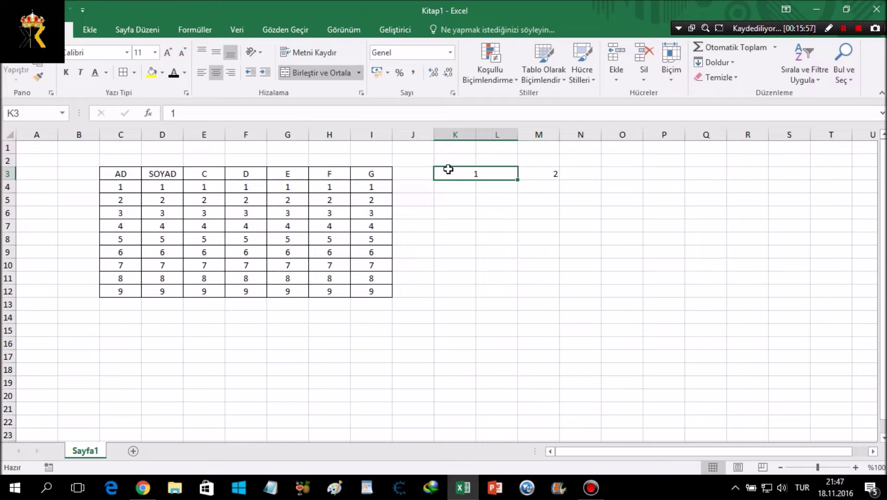
pyautogui.click(476, 203)
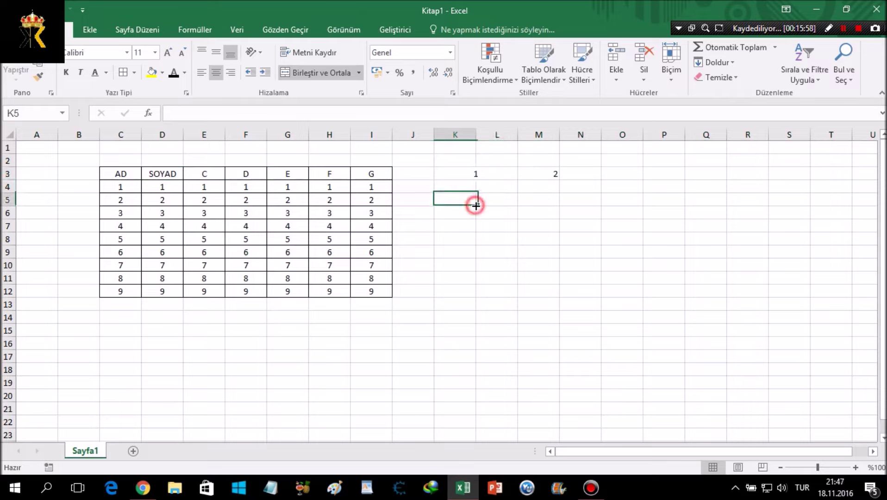
pyautogui.click(468, 172)
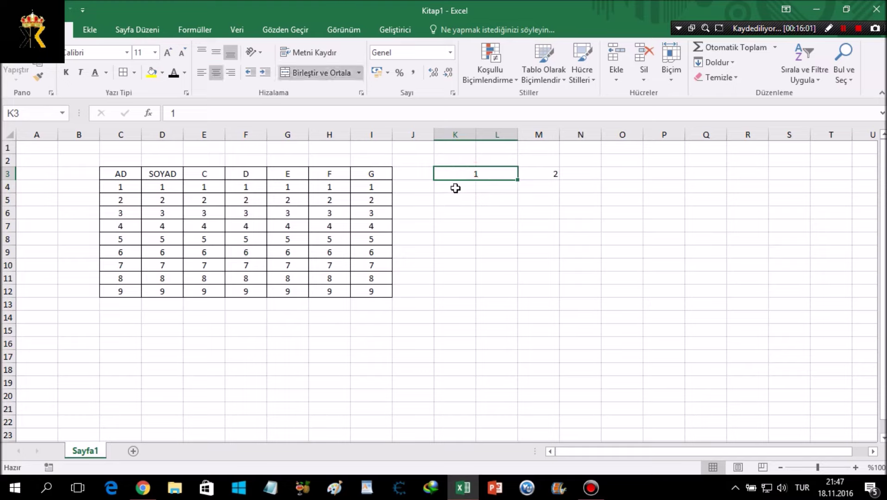
pyautogui.moveTo(453, 214); pyautogui.dragTo(499, 252)
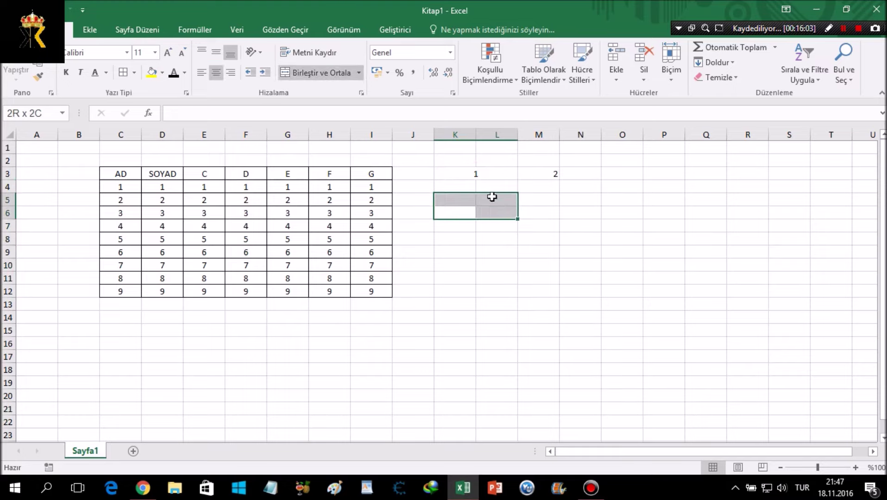
# Step: Merge K6:L7 and O5:R14 each into a single centred cell
pyautogui.moveTo(499, 252)
pyautogui.mouseDown()
pyautogui.moveTo(506, 241)
pyautogui.moveTo(498, 227)
pyautogui.mouseUp()
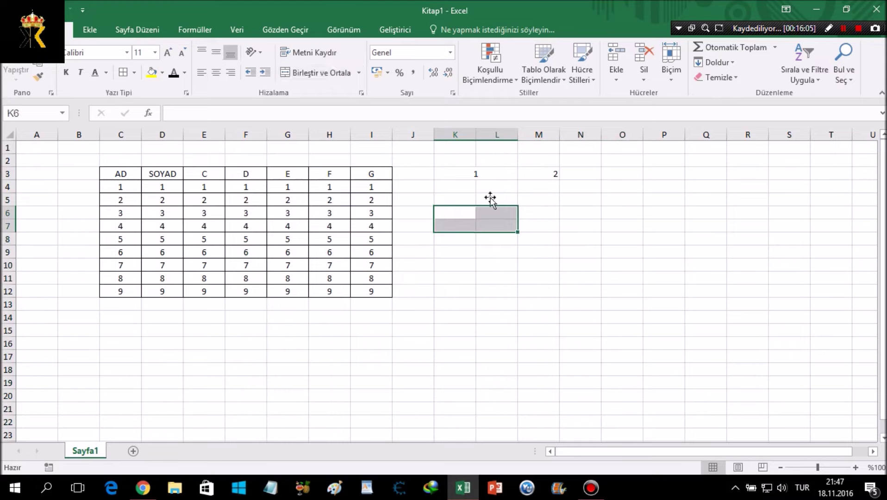
pyautogui.click(326, 73)
pyautogui.click(623, 203)
pyautogui.moveTo(665, 272); pyautogui.dragTo(754, 320)
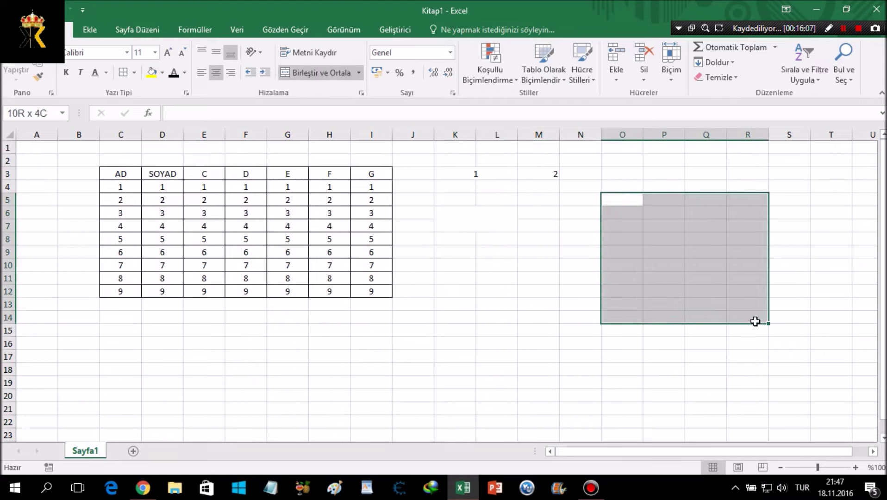
pyautogui.click(316, 74)
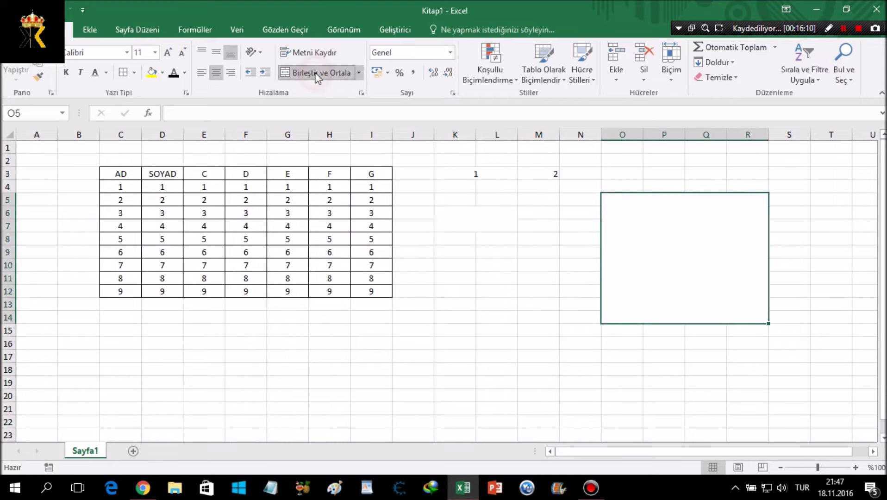
pyautogui.click(849, 295)
pyautogui.click(707, 250)
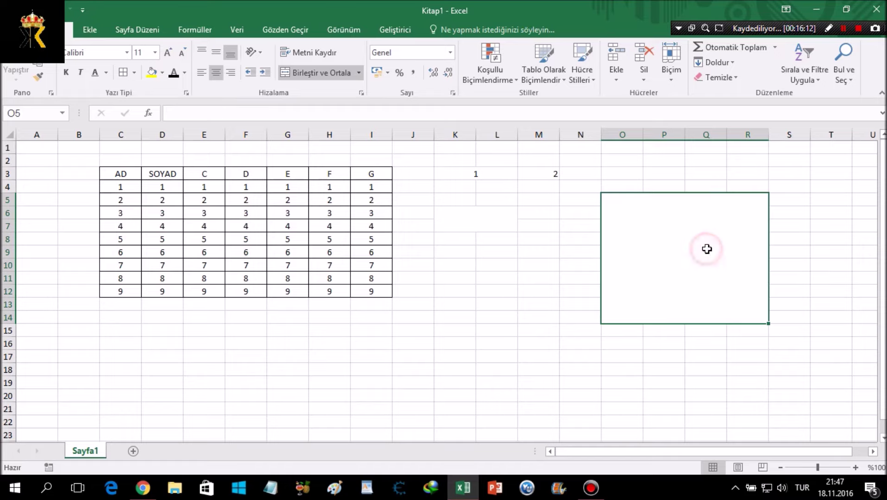
# Step: Type ADFGJLŞİ in O4 and ASDFGYHUIO in the merged O5:R14 block
pyautogui.click(620, 189)
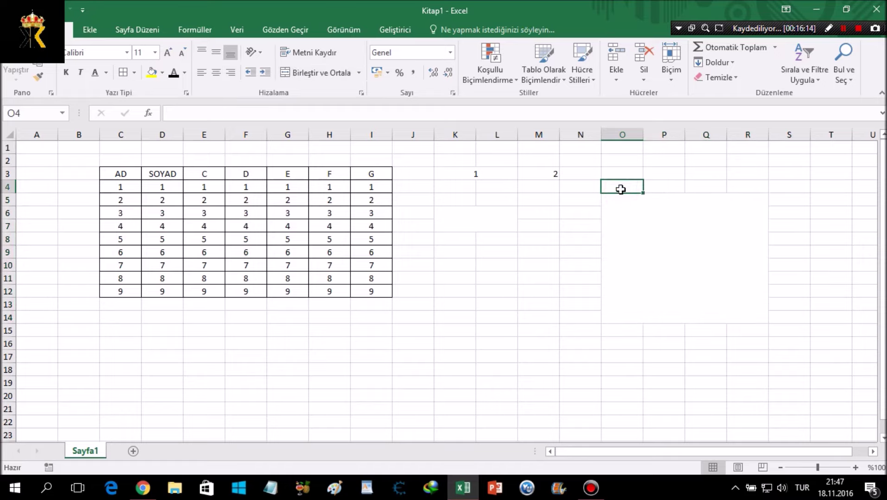
pyautogui.write('ADFGJ')
pyautogui.click(732, 278)
pyautogui.write('ASDFGYHUIO')
pyautogui.click(829, 280)
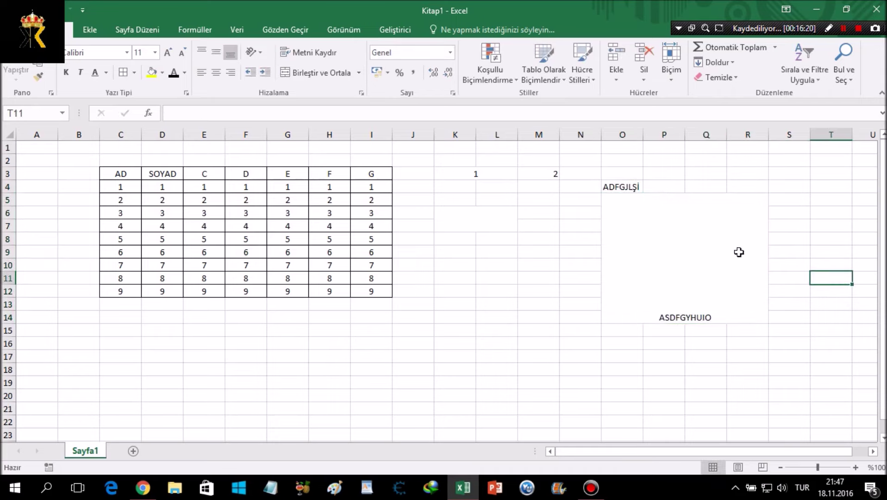
pyautogui.click(722, 249)
pyautogui.click(651, 229)
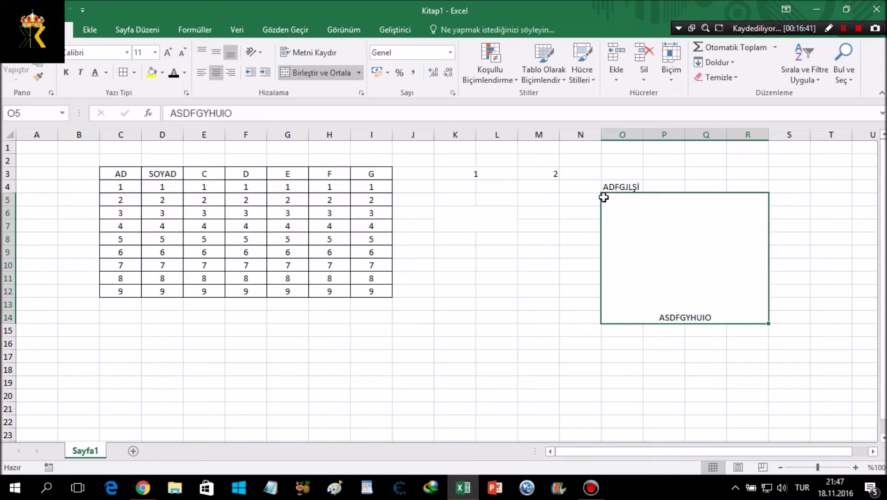
# Step: Merge and centre the range G18:M19 below the table into one cell
pyautogui.click(619, 198)
pyautogui.click(618, 200)
pyautogui.moveTo(273, 368); pyautogui.dragTo(558, 384)
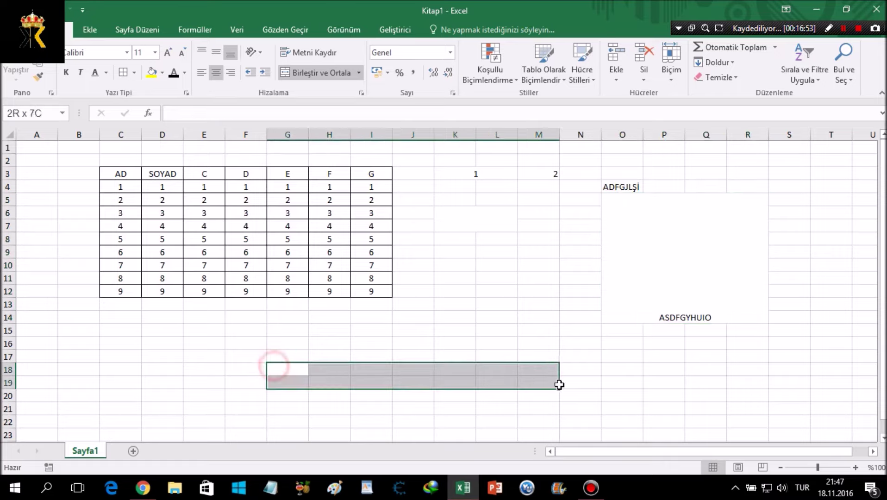
pyautogui.click(308, 72)
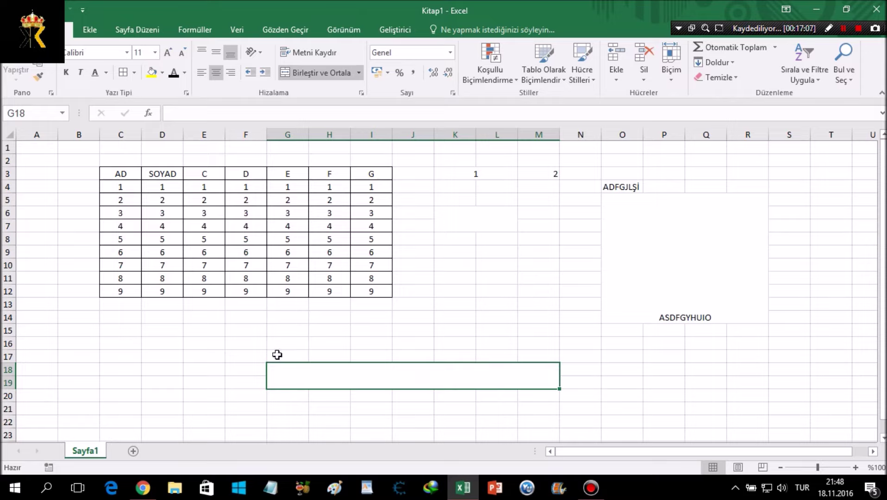
pyautogui.click(398, 292)
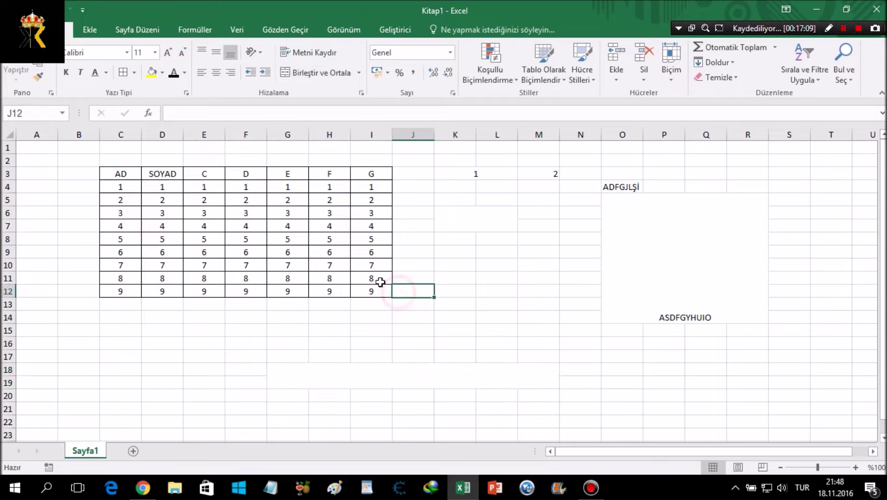
# Step: Merge and centre header cells C3:D3, accepting the warning that keeps only AD
pyautogui.moveTo(121, 168); pyautogui.dragTo(170, 170)
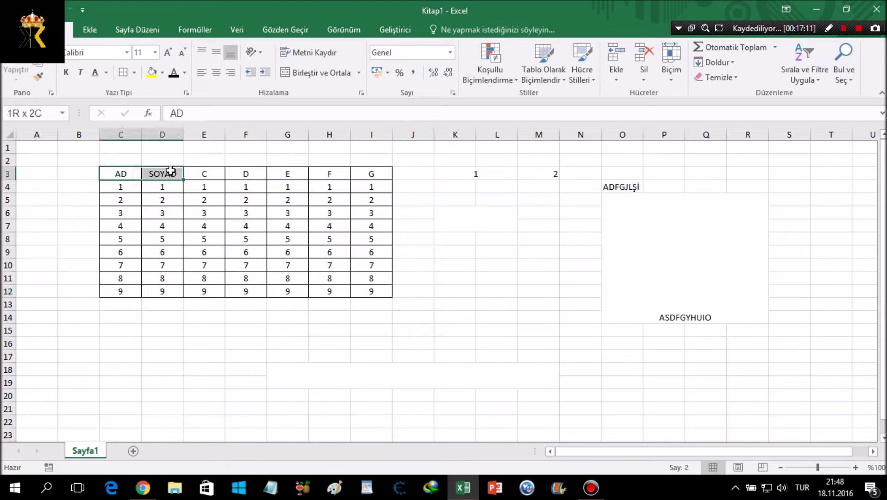
pyautogui.click(305, 77)
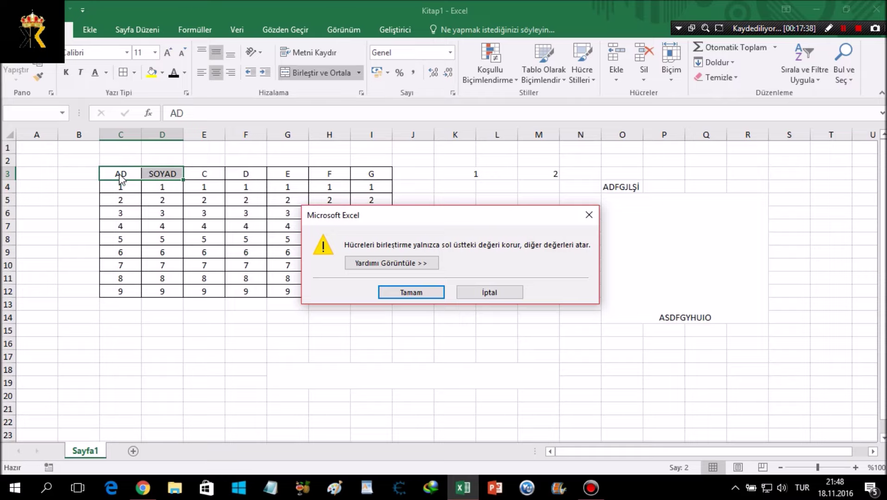
pyautogui.click(392, 288)
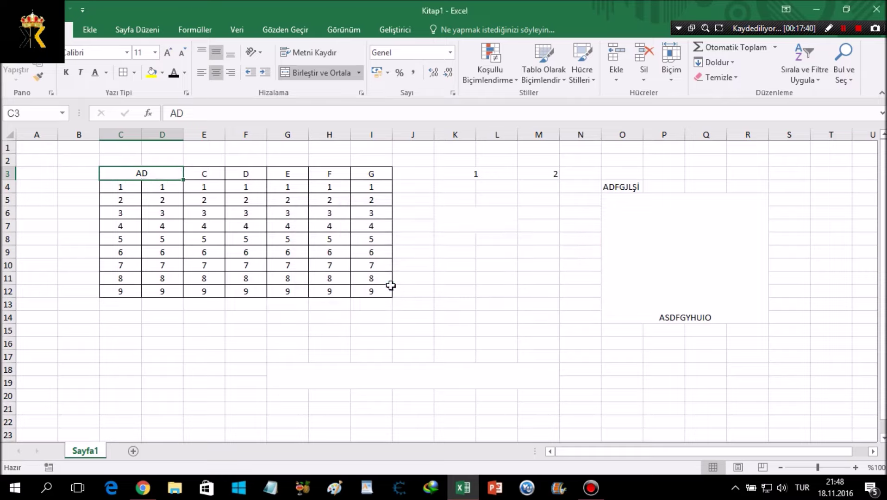
pyautogui.click(157, 177)
pyautogui.click(458, 220)
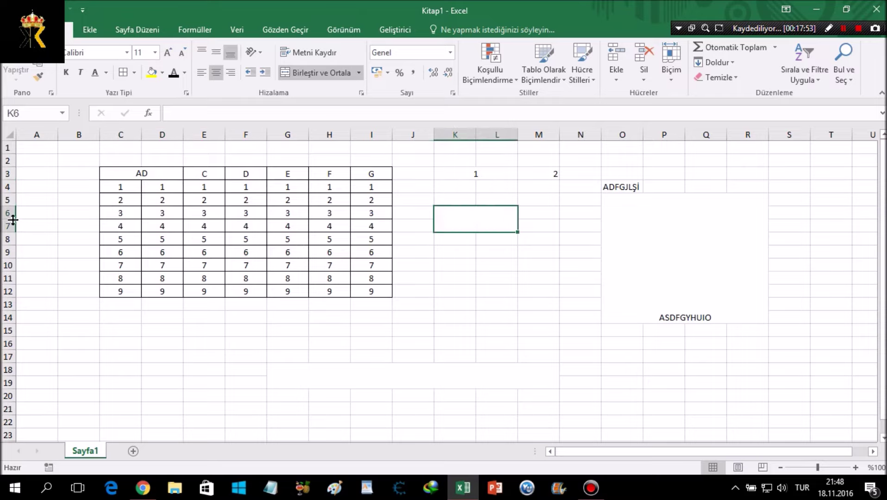
pyautogui.click(456, 175)
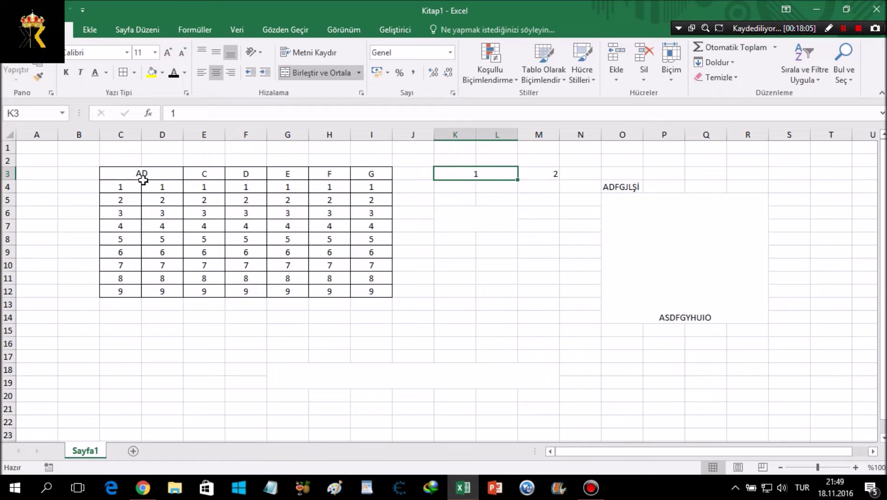
pyautogui.click(158, 184)
pyautogui.click(142, 176)
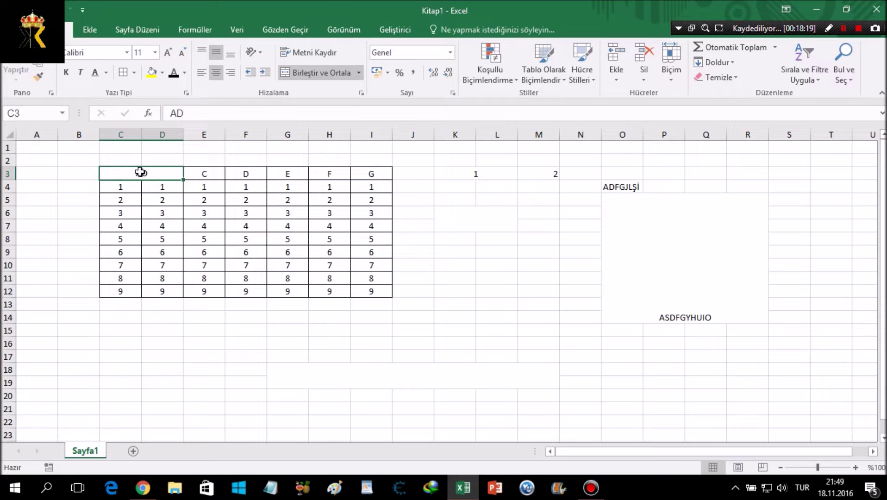
# Step: Append ' SOYAD' to the merged C3 header so it reads 'AD SOYAD'
pyautogui.doubleClick(157, 172)
pyautogui.write('SOYAD')
pyautogui.click(292, 226)
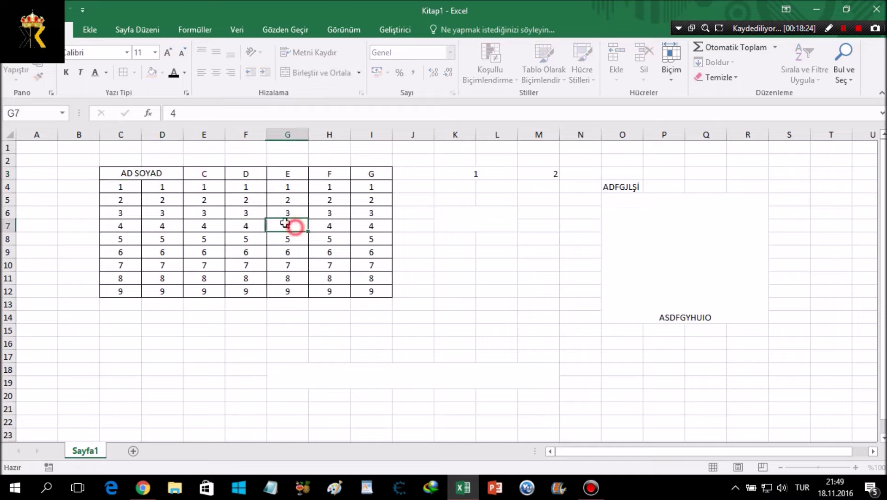
# Step: Check the values in cells C4 through D7, the AD SOYAD header and merged block K6:L7
pyautogui.click(111, 187)
pyautogui.click(162, 188)
pyautogui.click(121, 200)
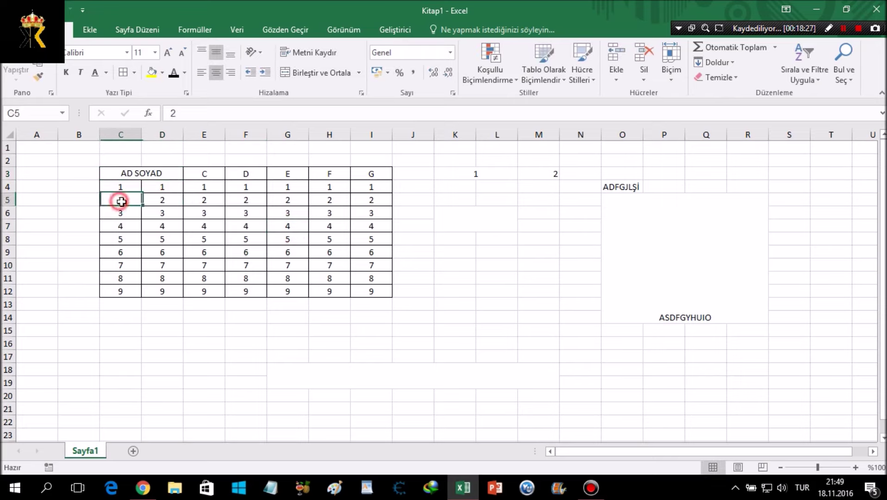
pyautogui.click(163, 200)
pyautogui.click(123, 214)
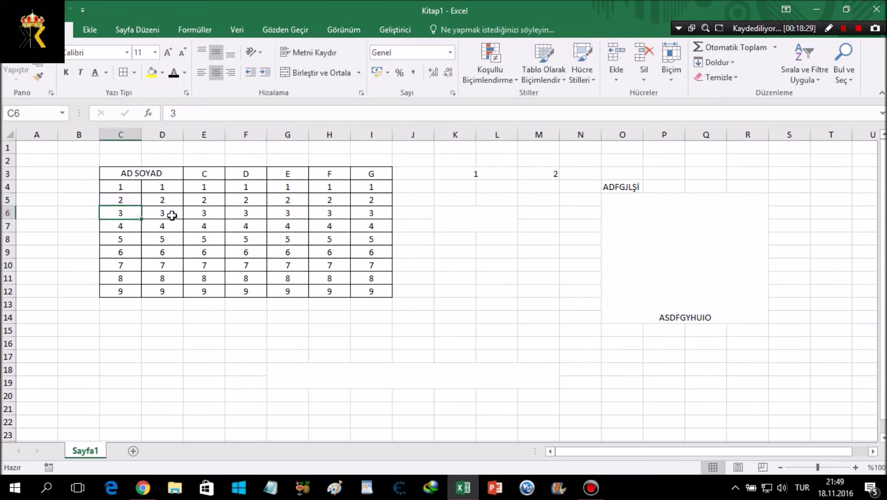
pyautogui.click(166, 231)
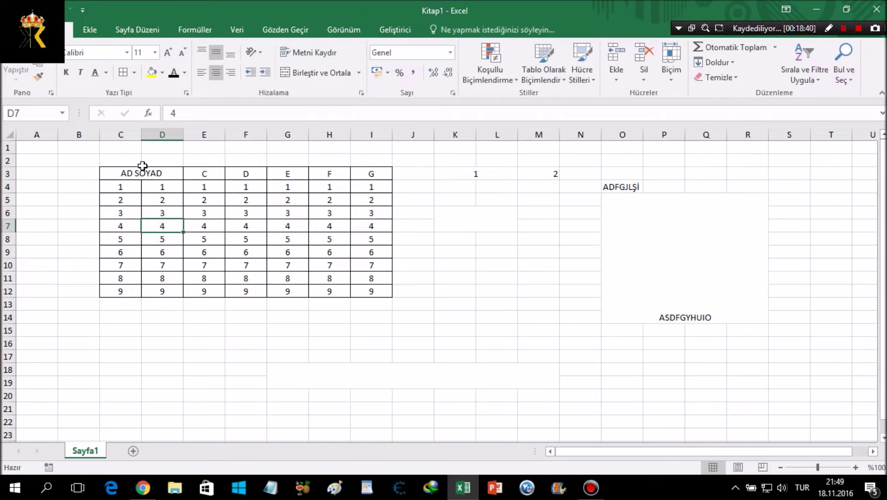
pyautogui.click(160, 176)
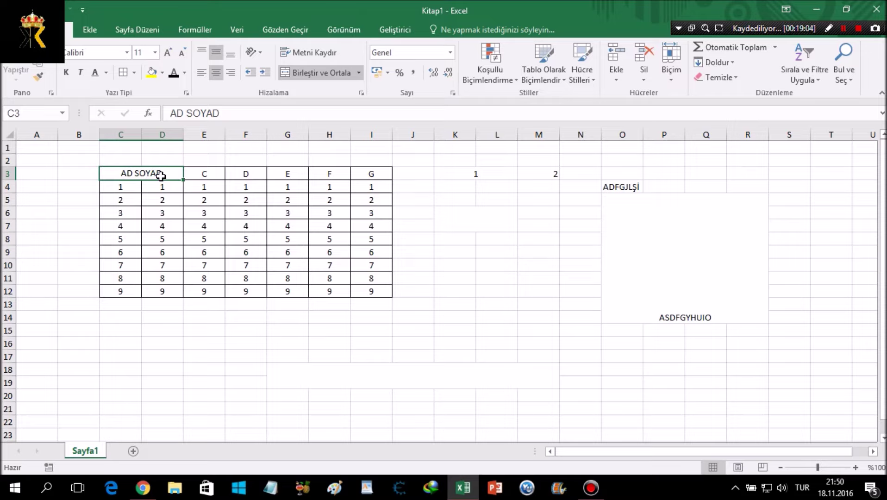
pyautogui.click(488, 215)
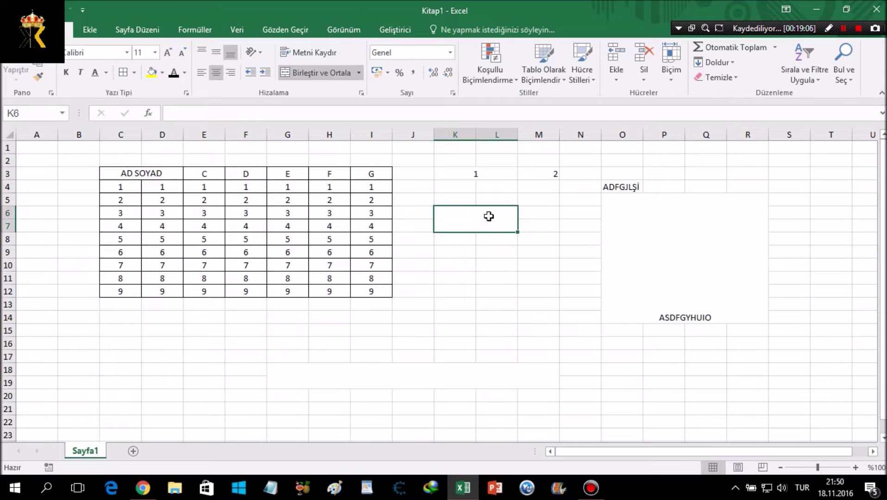
# Step: Merge and center the range K9:M13 into one cell, then reselect it
pyautogui.moveTo(473, 252); pyautogui.dragTo(539, 303)
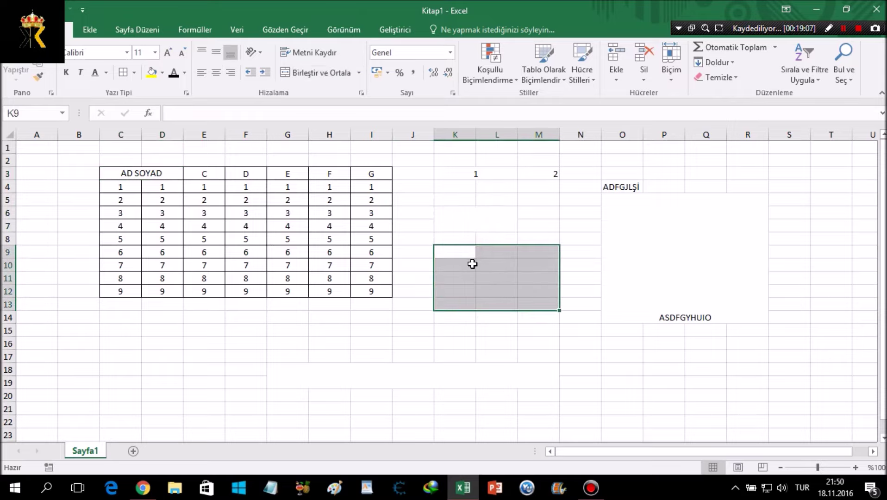
pyautogui.click(321, 73)
pyautogui.click(667, 341)
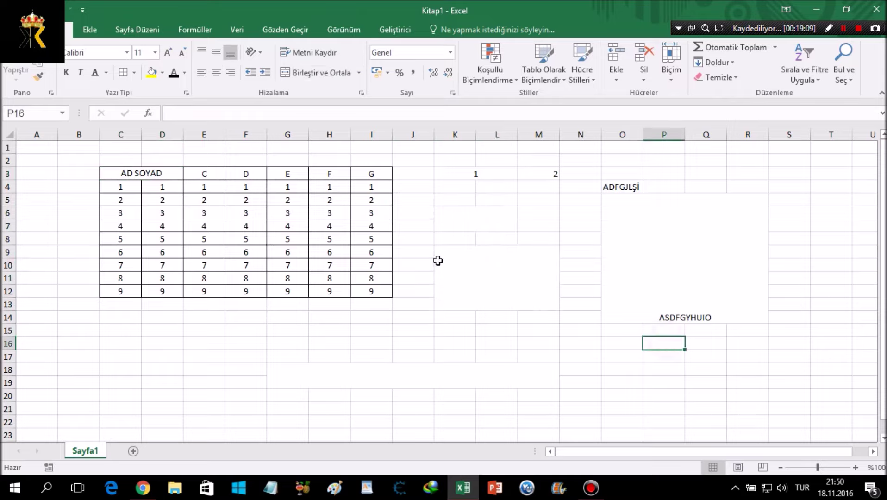
pyautogui.click(480, 279)
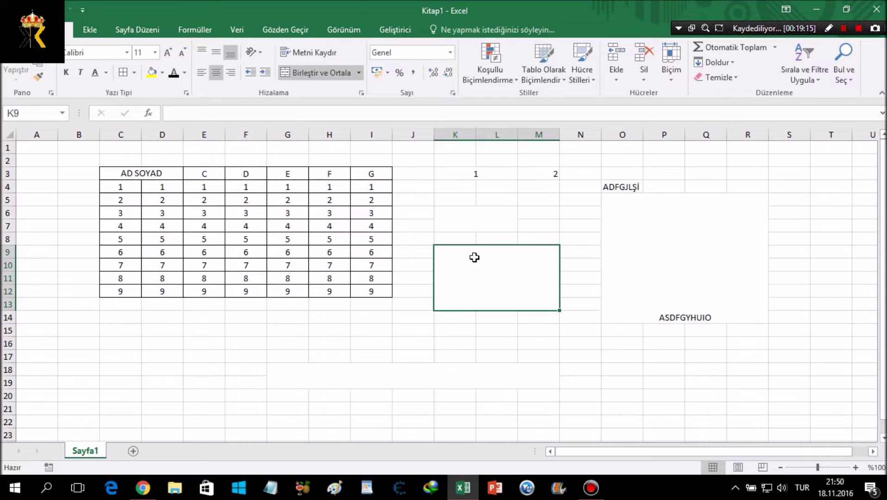
# Step: Select the whole table range C3:I12
pyautogui.click(450, 251)
pyautogui.click(449, 251)
pyautogui.click(445, 253)
pyautogui.click(445, 250)
pyautogui.moveTo(108, 172); pyautogui.dragTo(378, 291)
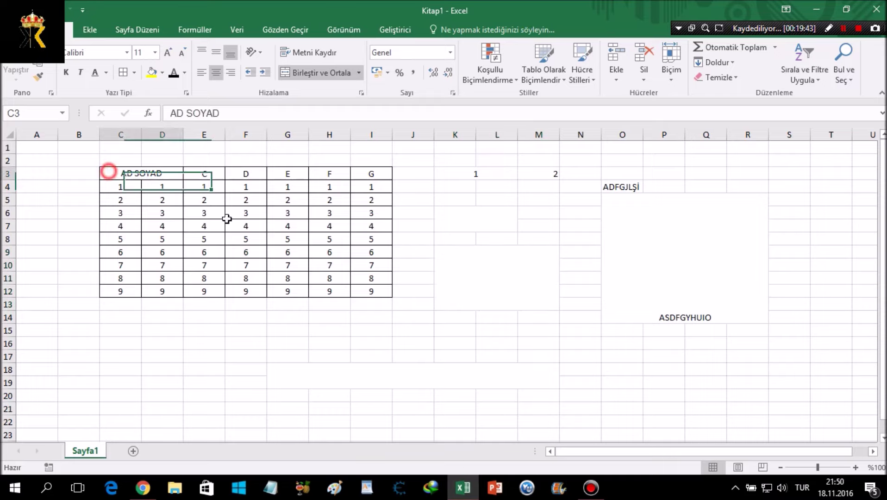
# Step: Merge and center C3:I12, accepting the warning so only 'AD SOYAD' remains
pyautogui.click(319, 73)
pyautogui.click(411, 292)
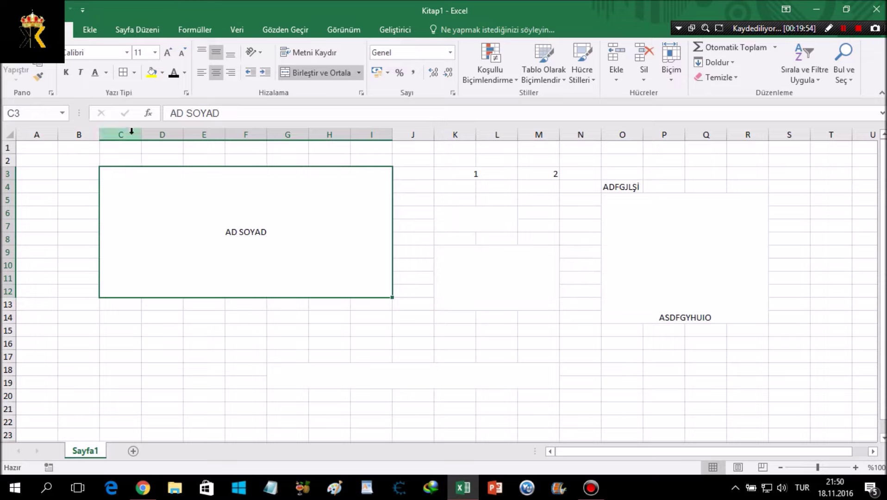
pyautogui.click(99, 170)
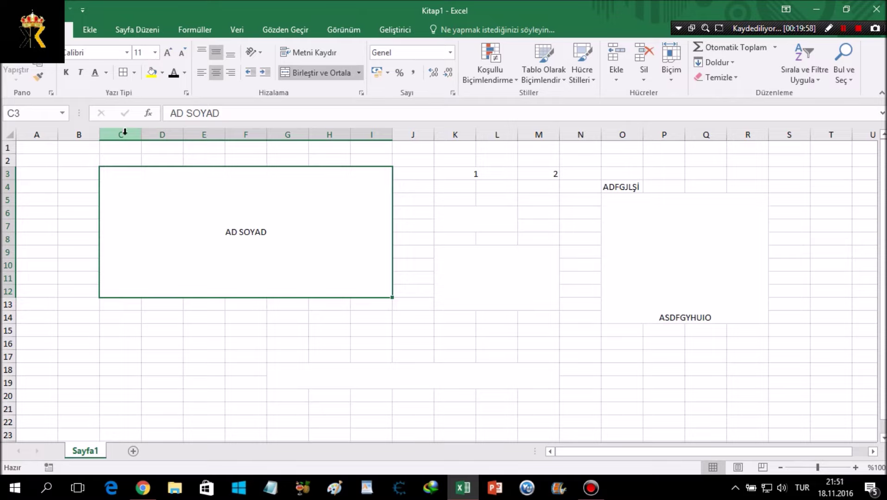